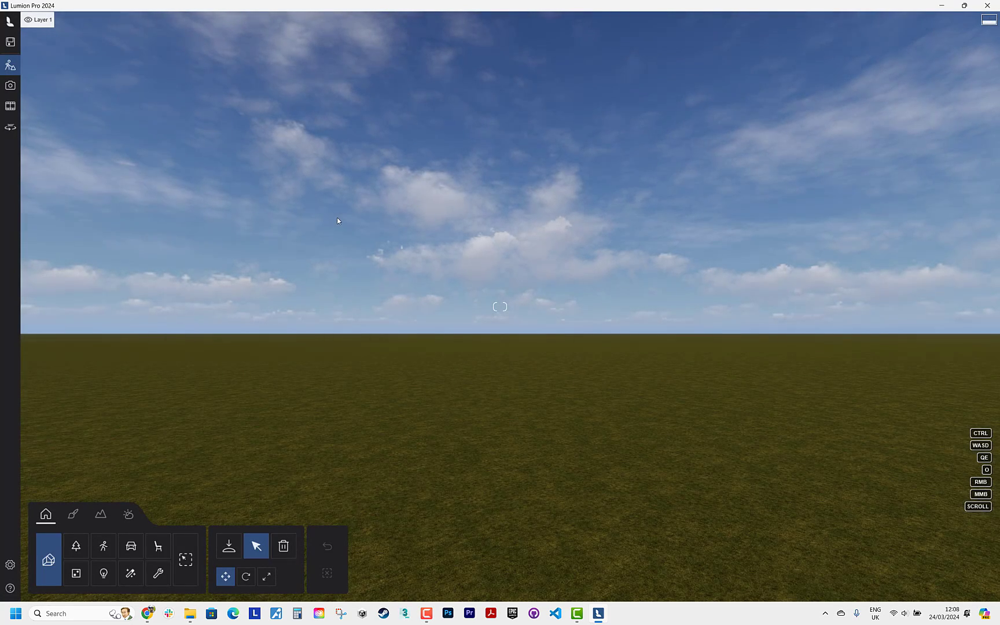
Step: Import modern_villa.skp into the Main (default) category with double-sided surfaces forced, and place it on the empty terrain
{"action": "left_click", "coordinate": [228, 551]}
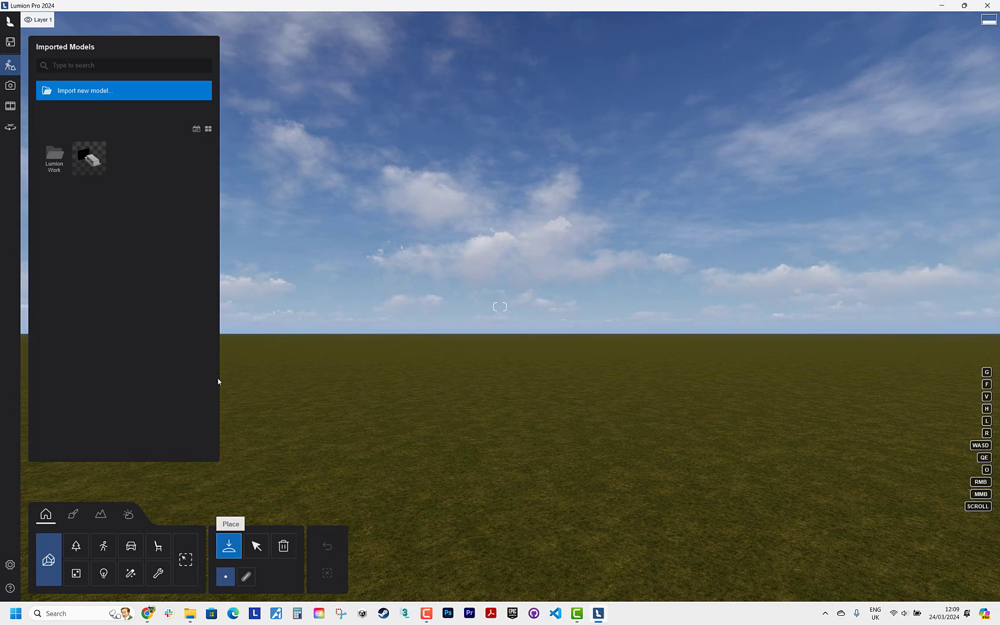
{"action": "left_click", "coordinate": [145, 87]}
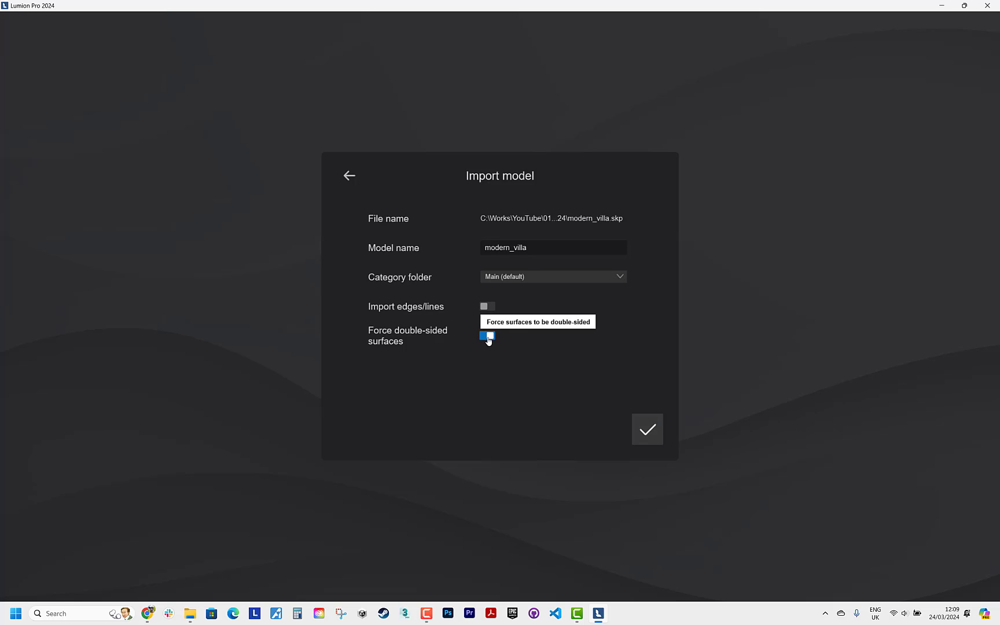
{"action": "left_click", "coordinate": [646, 429]}
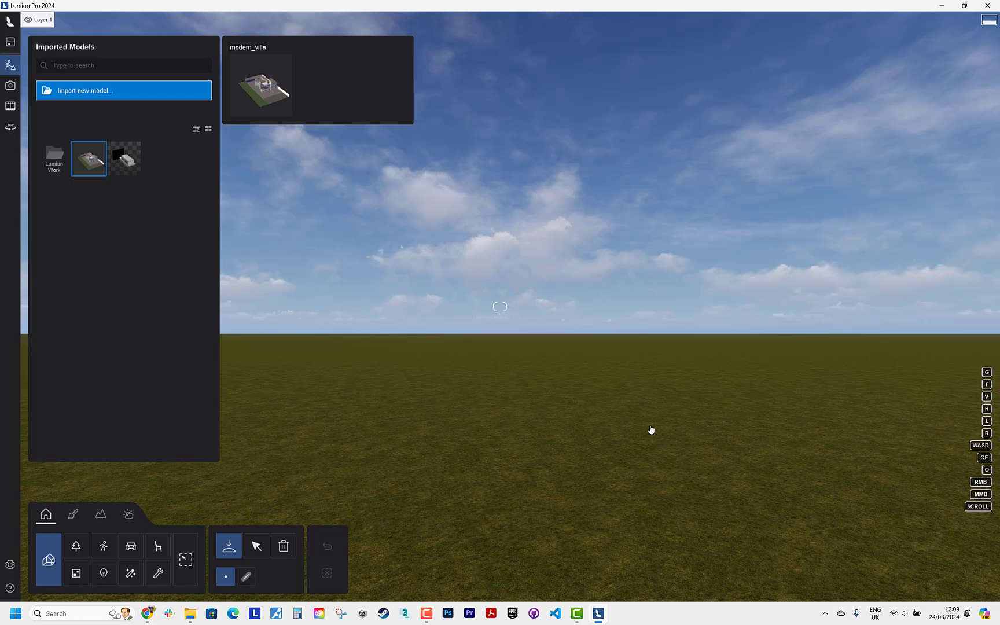
{"action": "left_click", "coordinate": [528, 413]}
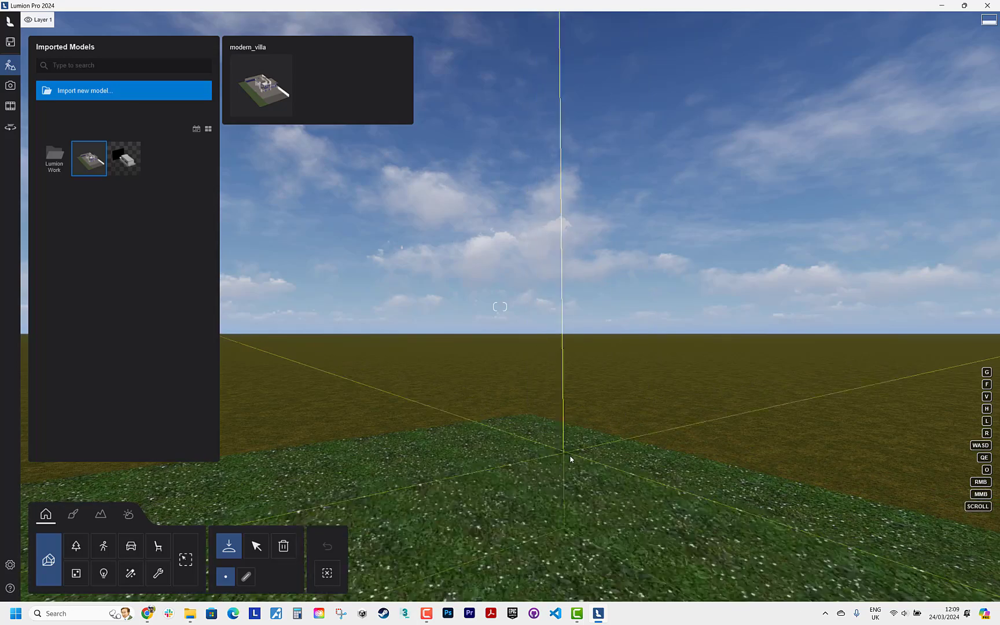
Step: Examine the placed villa's front facade, entrance and ground-floor interior for a suitable exterior photo angle
{"action": "left_click", "coordinate": [256, 546]}
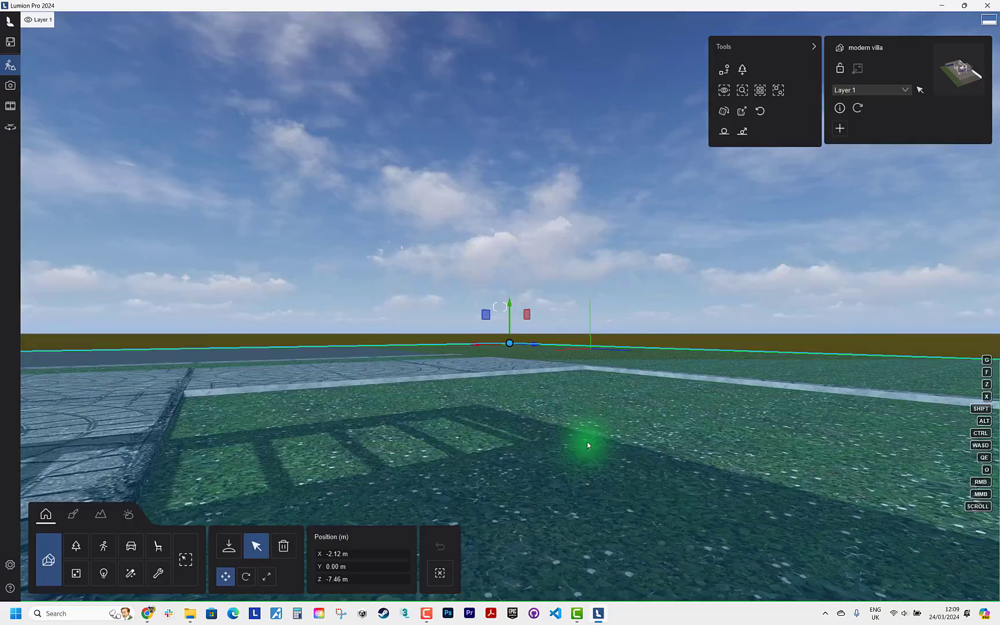
{"action": "right_click_drag", "start_coordinate": [586, 444], "coordinate": [324, 439]}
{"action": "key", "text": "s"}
{"action": "key", "text": "s"}
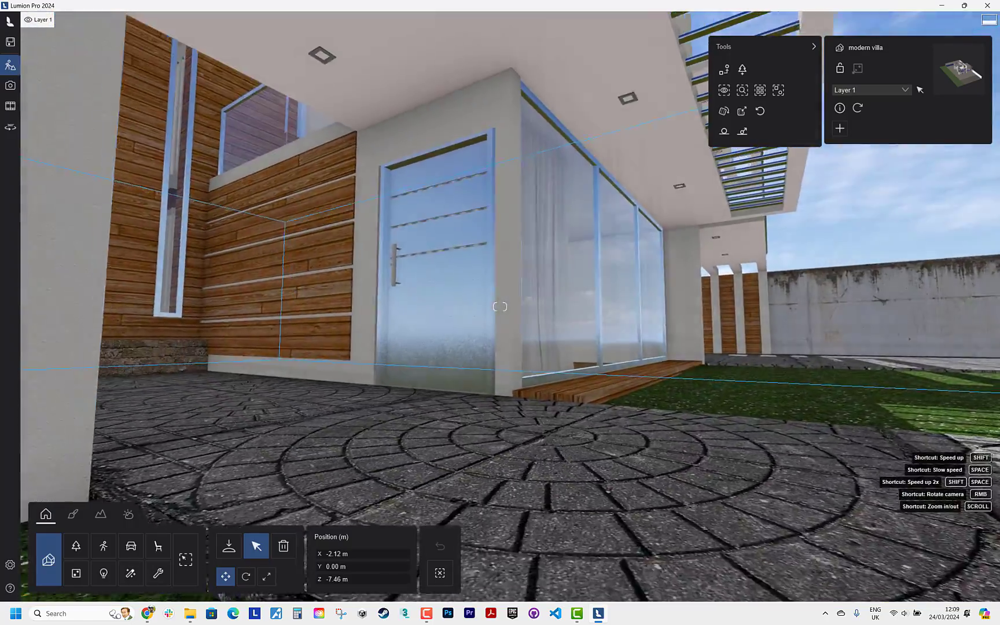
{"action": "key", "text": "a"}
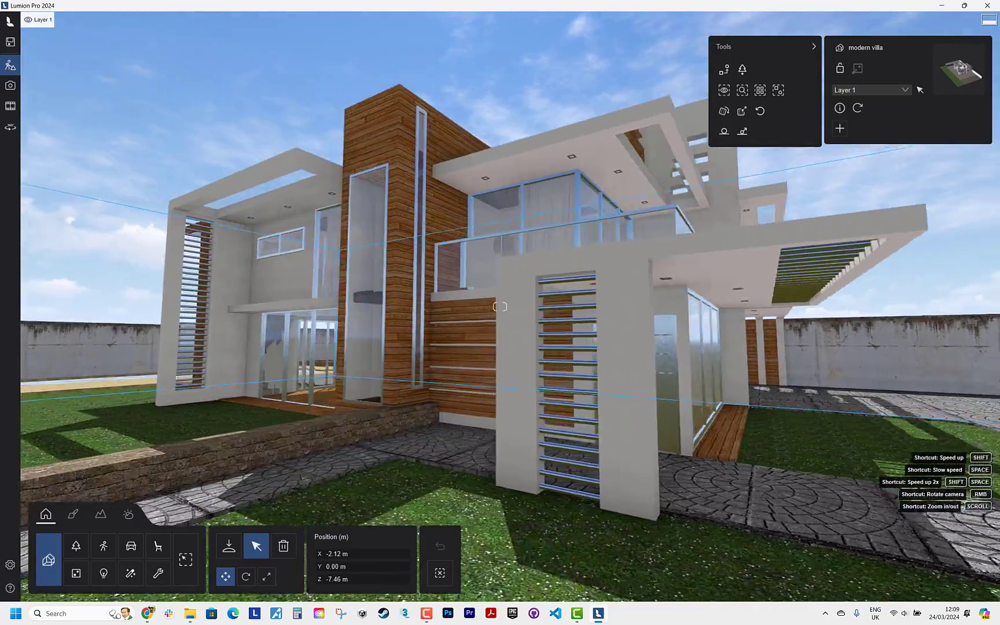
{"action": "key", "text": "w"}
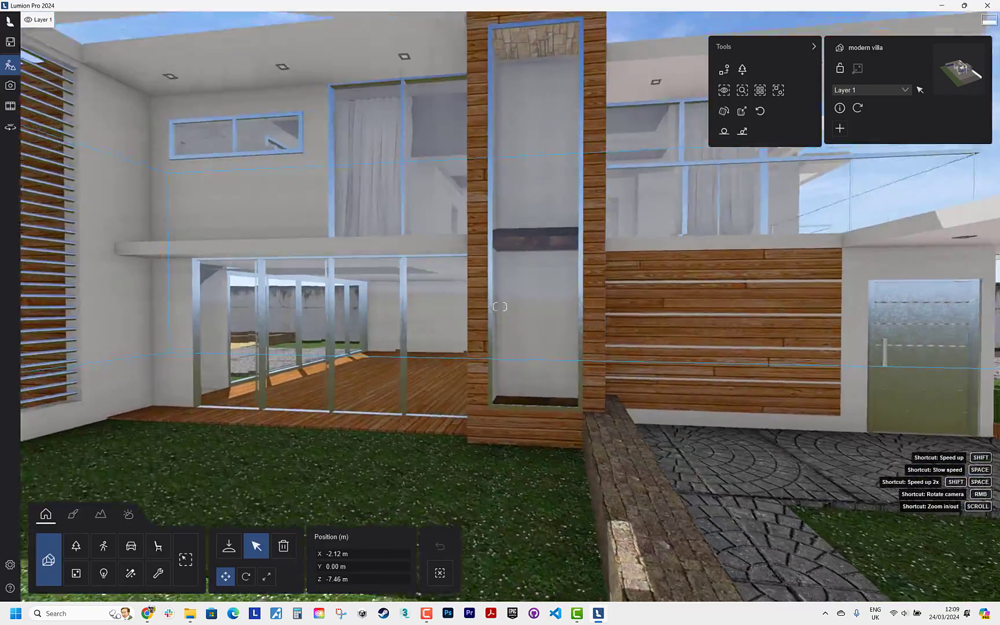
{"action": "key", "text": "d"}
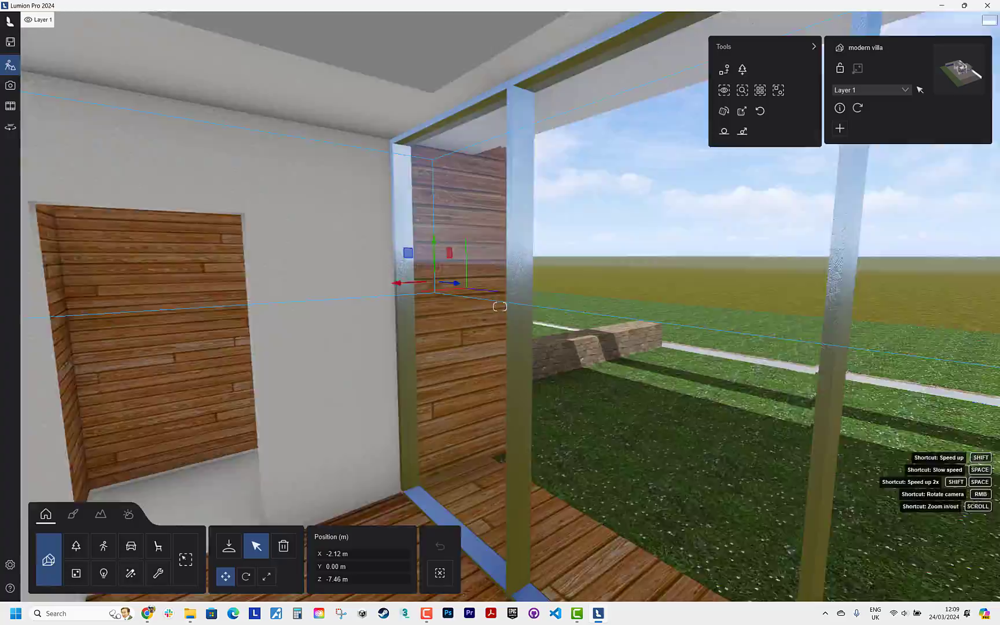
{"action": "key", "text": "w"}
{"action": "right_click_drag", "start_coordinate": [500, 306], "coordinate": [663, 321]}
{"action": "key", "text": "s"}
{"action": "key", "text": "s"}
{"action": "key", "text": "q"}
{"action": "key", "text": "s"}
{"action": "right_click_drag", "start_coordinate": [499, 307], "coordinate": [393, 332]}
{"action": "key", "text": "d"}
{"action": "key", "text": "w"}
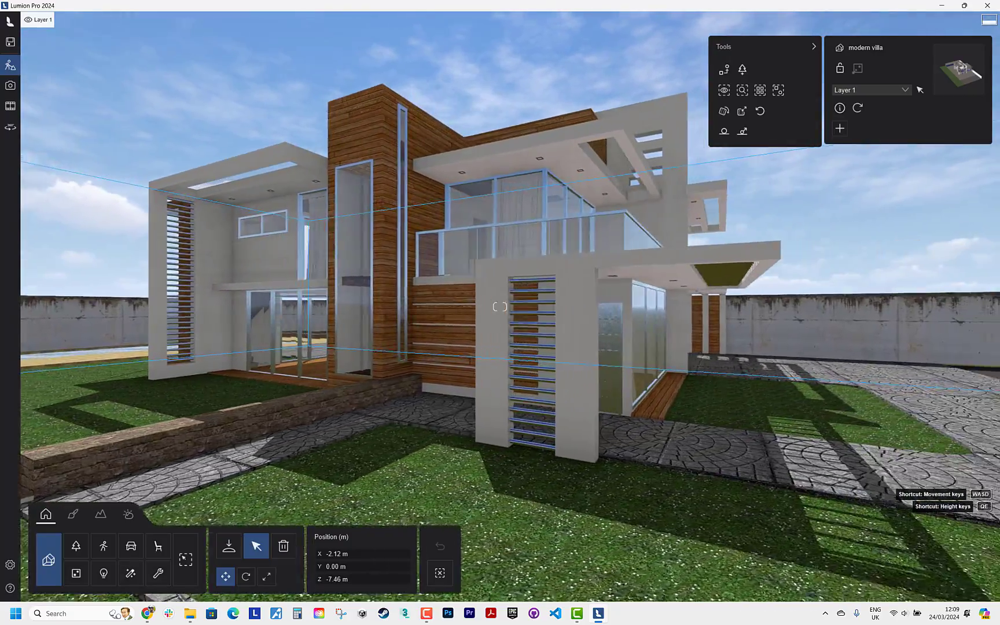
{"action": "key", "text": "s"}
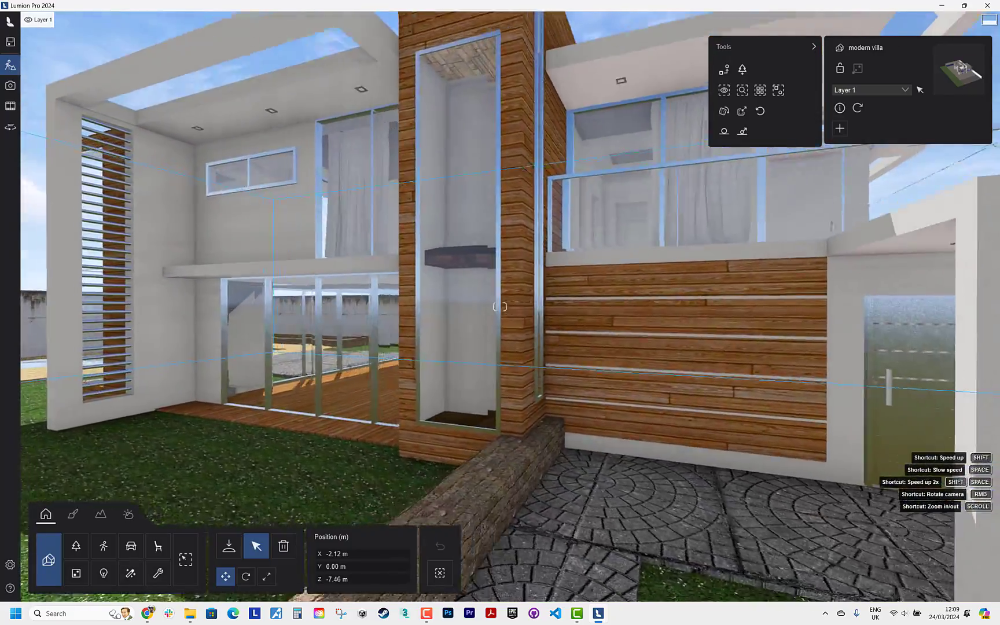
{"action": "key", "text": "d"}
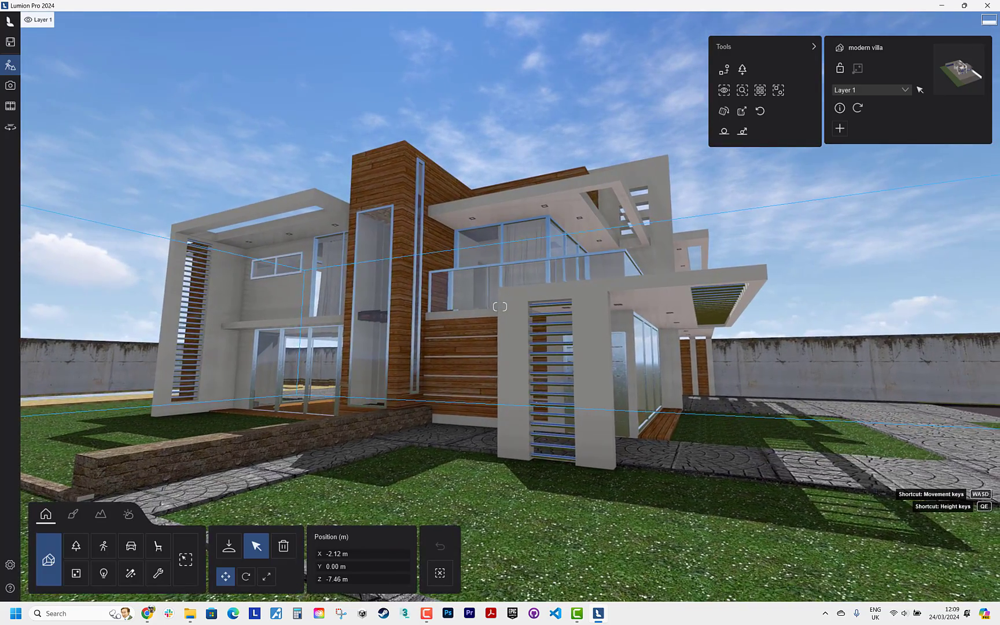
Step: Switch to Photo mode and set the preview's composition overlay to the evenly spaced four-by-four grid
{"action": "left_click", "coordinate": [598, 394]}
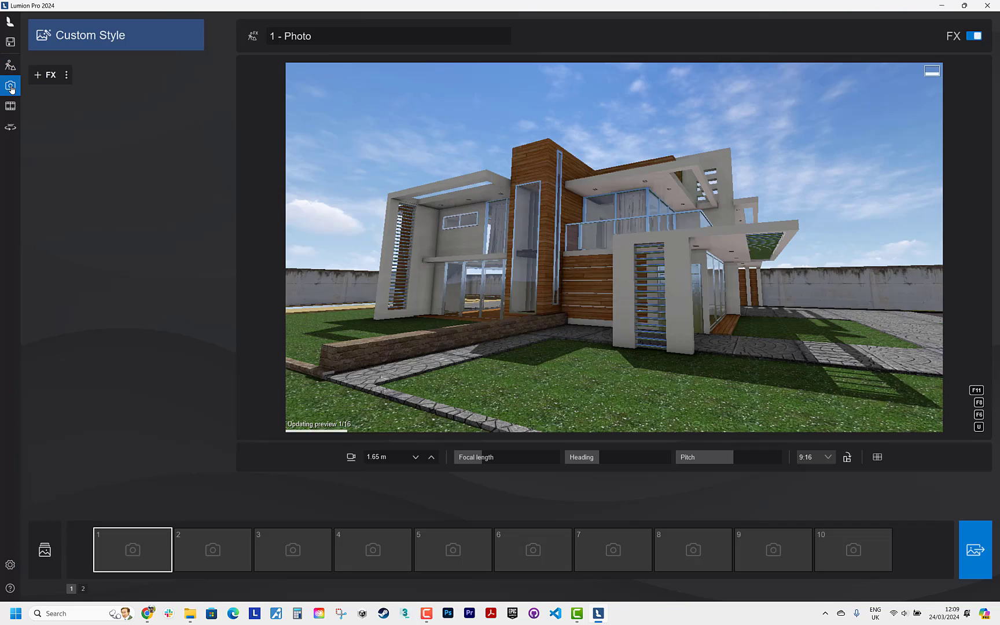
{"action": "left_click", "coordinate": [11, 87]}
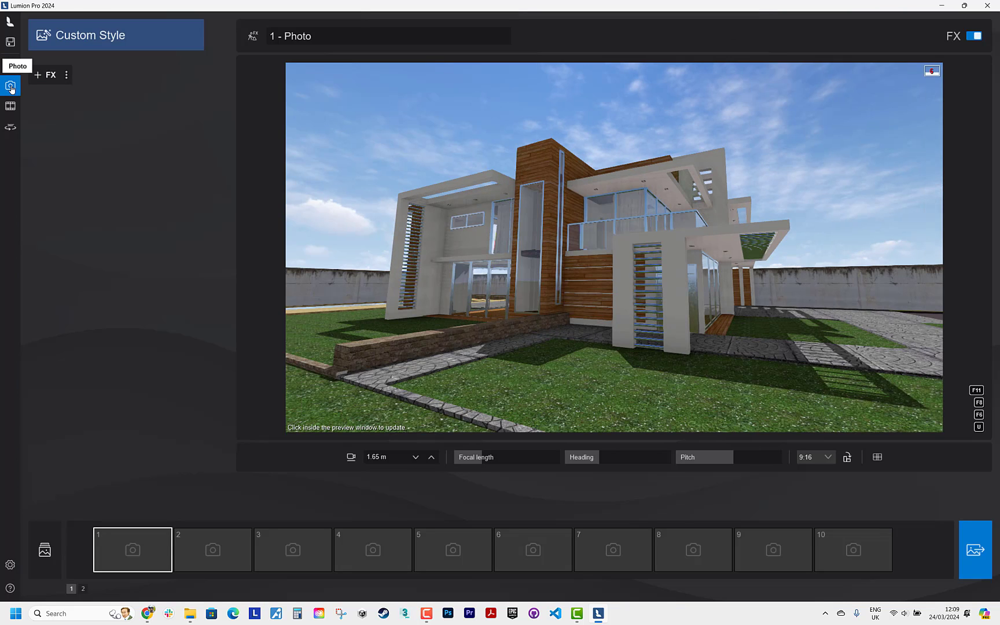
{"action": "left_click", "coordinate": [873, 457]}
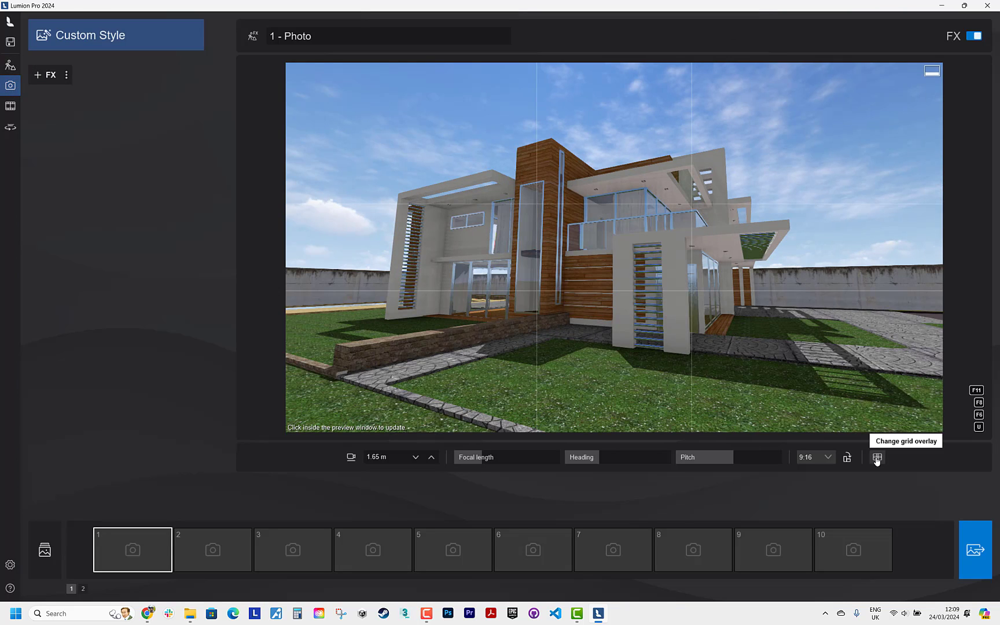
{"action": "left_click", "coordinate": [876, 458]}
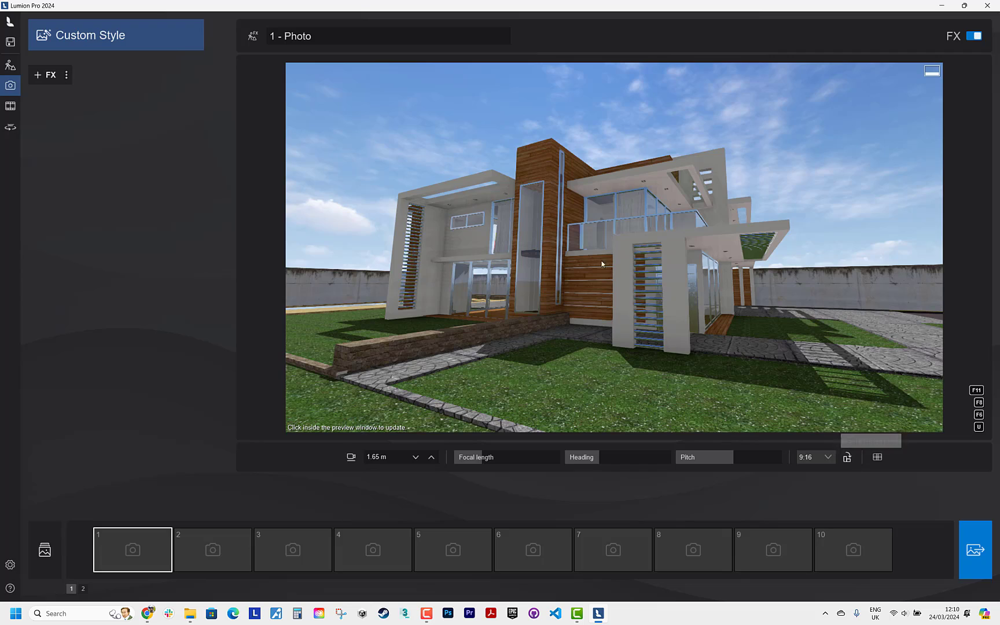
{"action": "right_click_drag", "start_coordinate": [616, 254], "coordinate": [617, 295]}
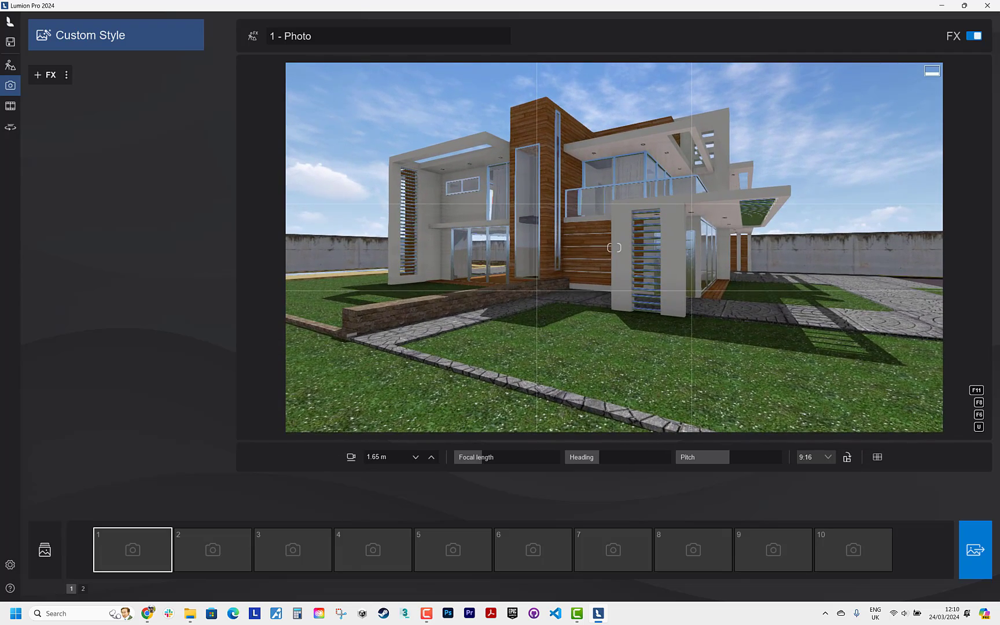
{"action": "left_click", "coordinate": [877, 456]}
{"action": "left_click", "coordinate": [877, 457]}
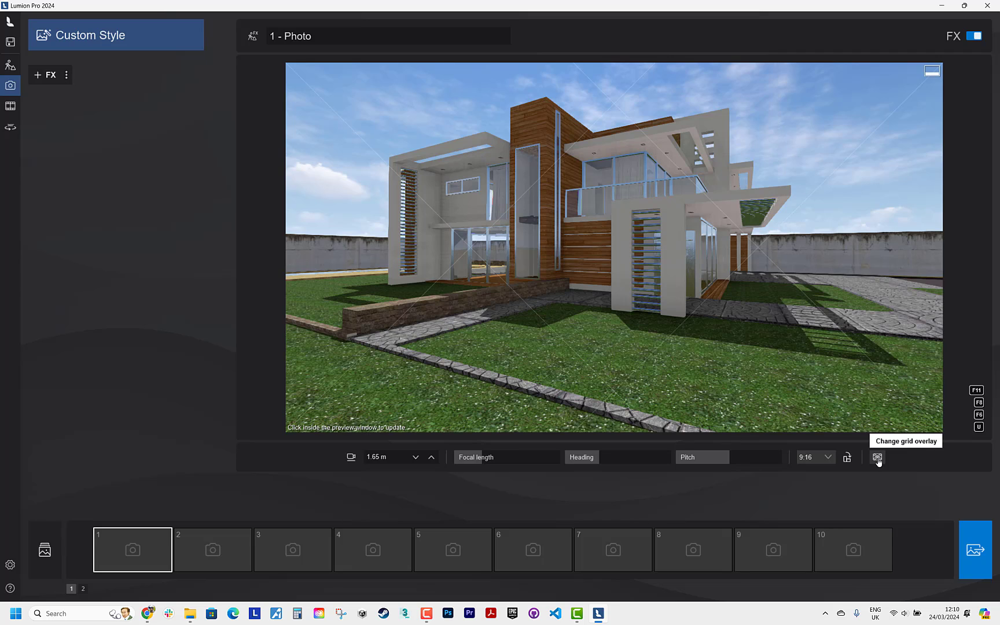
{"action": "left_click", "coordinate": [877, 458]}
{"action": "left_click", "coordinate": [877, 458]}
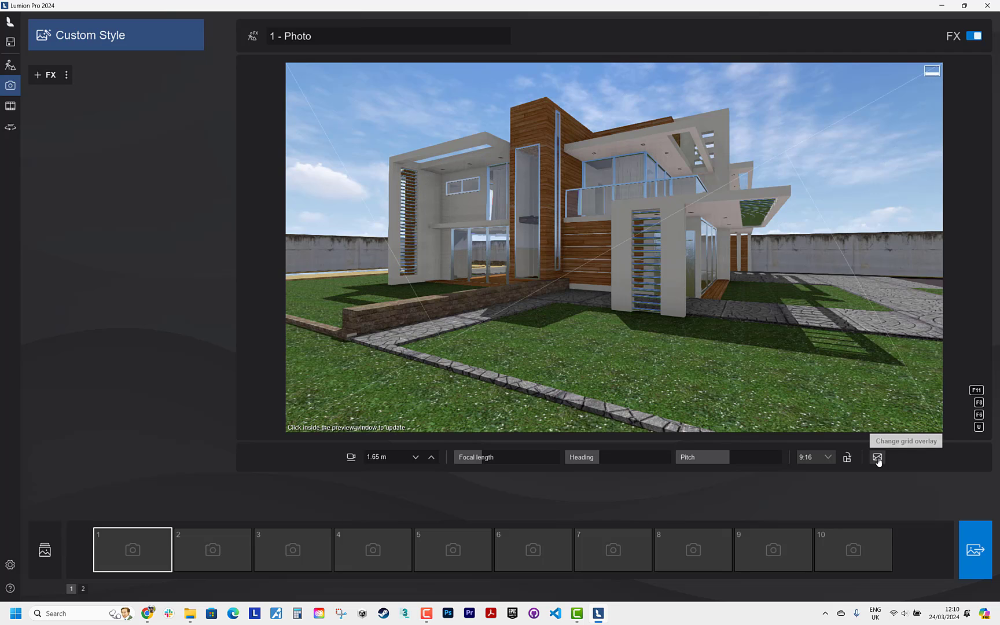
{"action": "left_click", "coordinate": [877, 458]}
{"action": "left_click", "coordinate": [877, 457]}
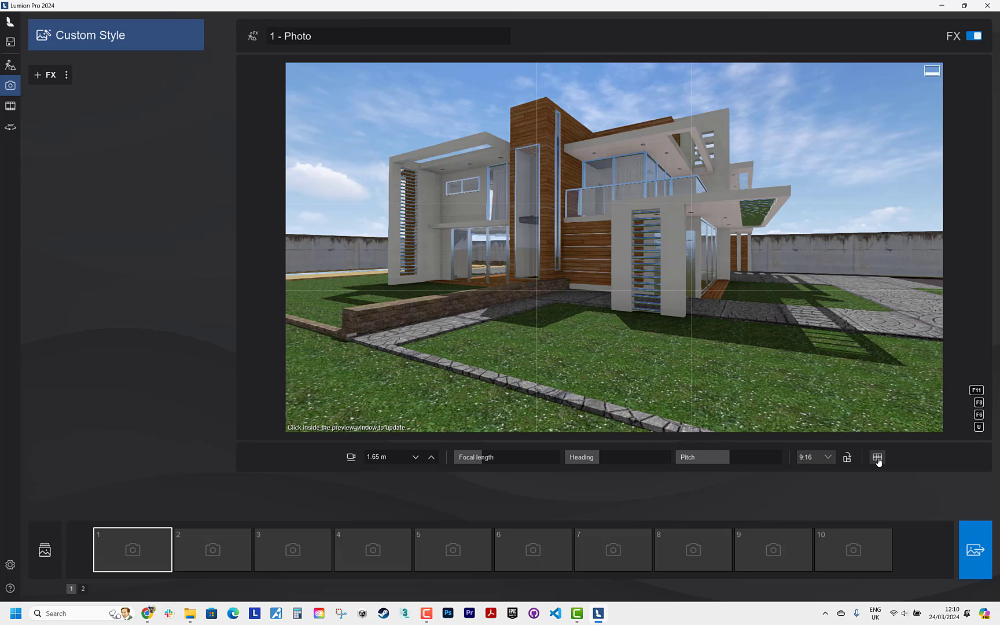
{"action": "left_click", "coordinate": [877, 458]}
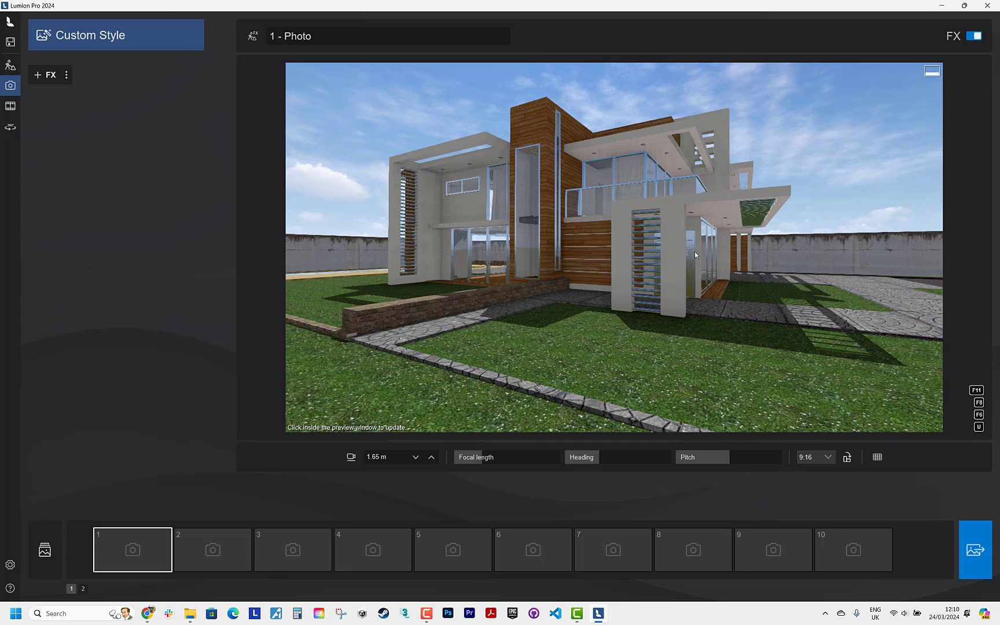
Step: Frame the villa's front corner with the lawn and paved path in the foreground, at a camera height of 2.19 m
{"action": "key", "text": "w"}
{"action": "key", "text": "a"}
{"action": "key", "text": "q"}
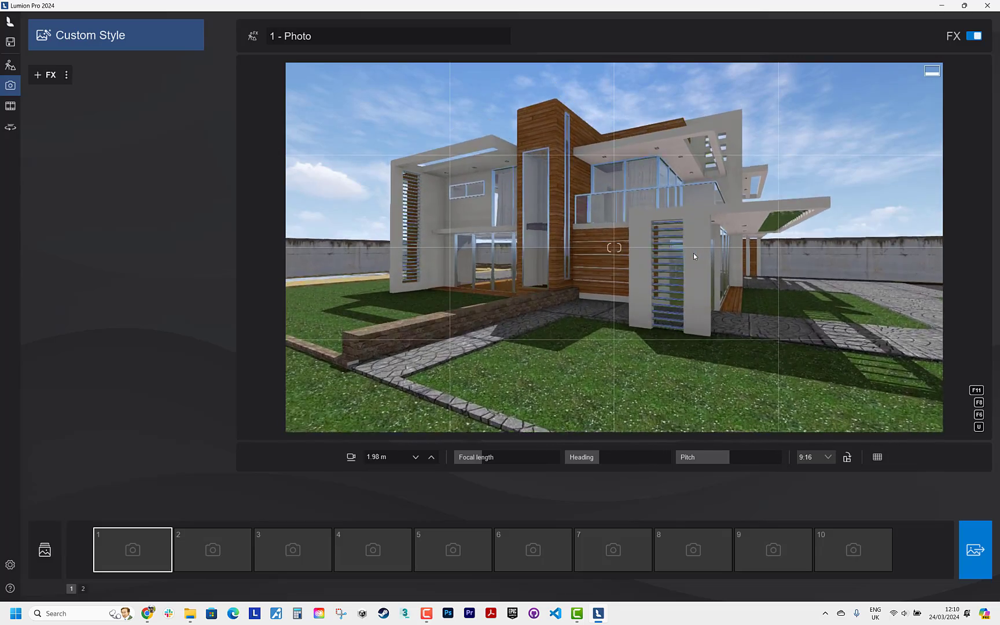
{"action": "key", "text": "s"}
{"action": "right_click_drag", "start_coordinate": [692, 253], "coordinate": [653, 226]}
{"action": "key", "text": "d"}
{"action": "key", "text": "d"}
{"action": "key", "text": "w"}
{"action": "key", "text": "w"}
{"action": "key", "text": "d"}
{"action": "key", "text": "w"}
{"action": "key", "text": "a"}
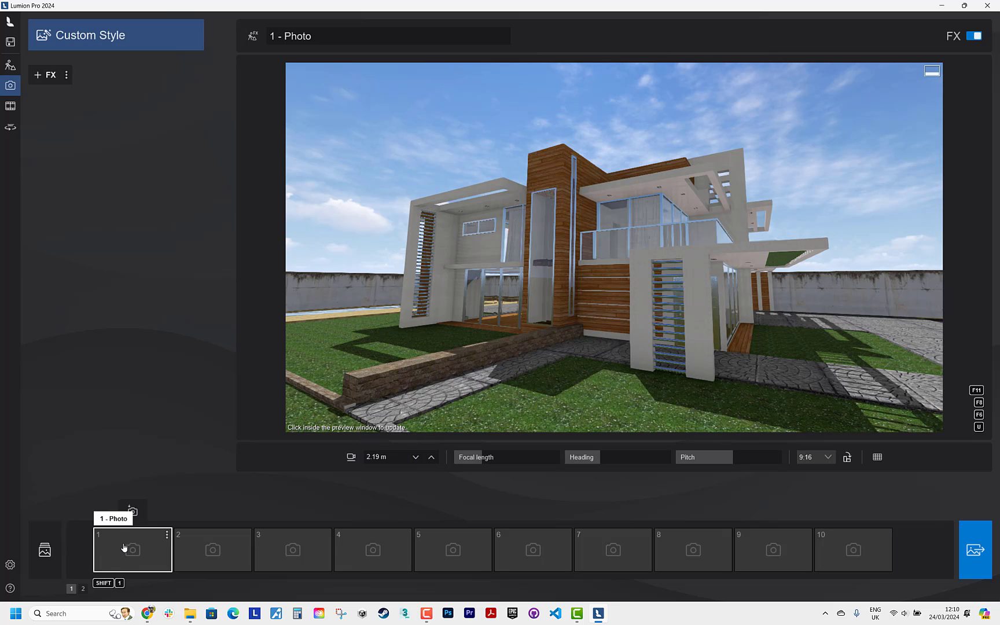
Step: Store the framed view in photo slot 1 and add the 2-Point perspective effect to it
{"action": "left_click", "coordinate": [131, 510]}
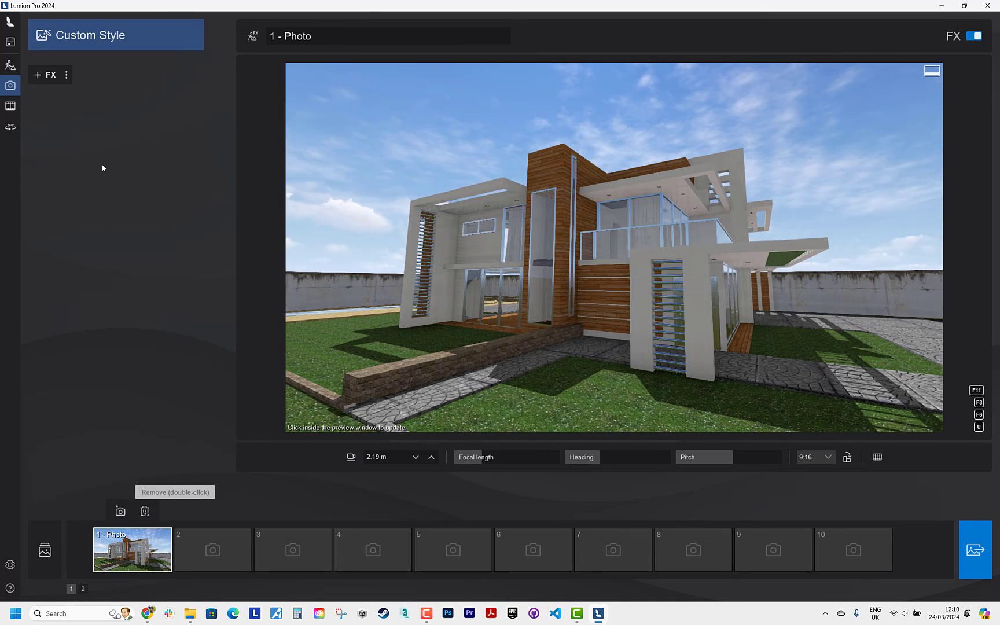
{"action": "left_click", "coordinate": [50, 74]}
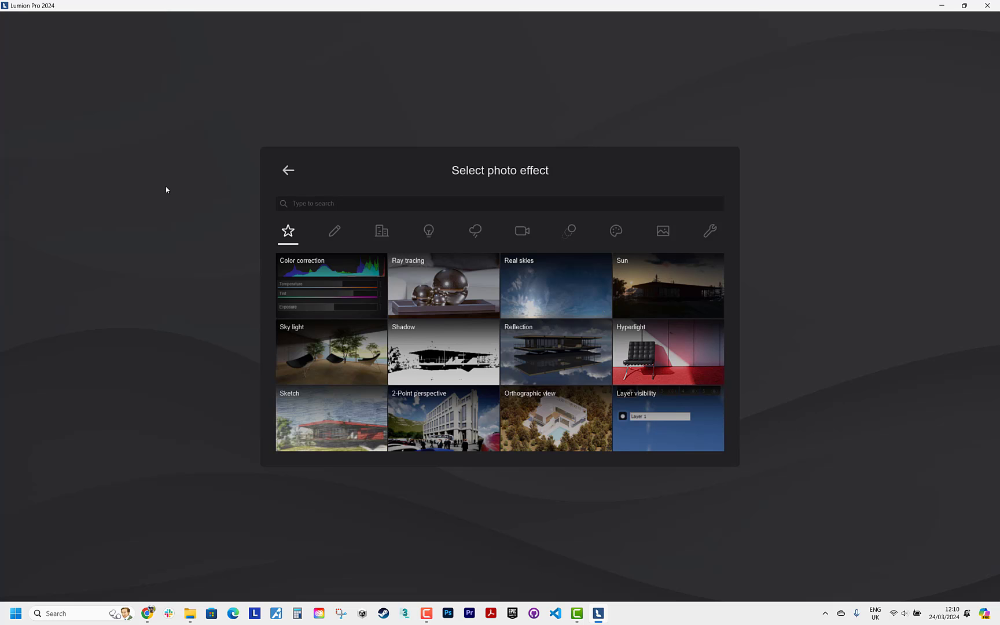
{"action": "left_click", "coordinate": [436, 416]}
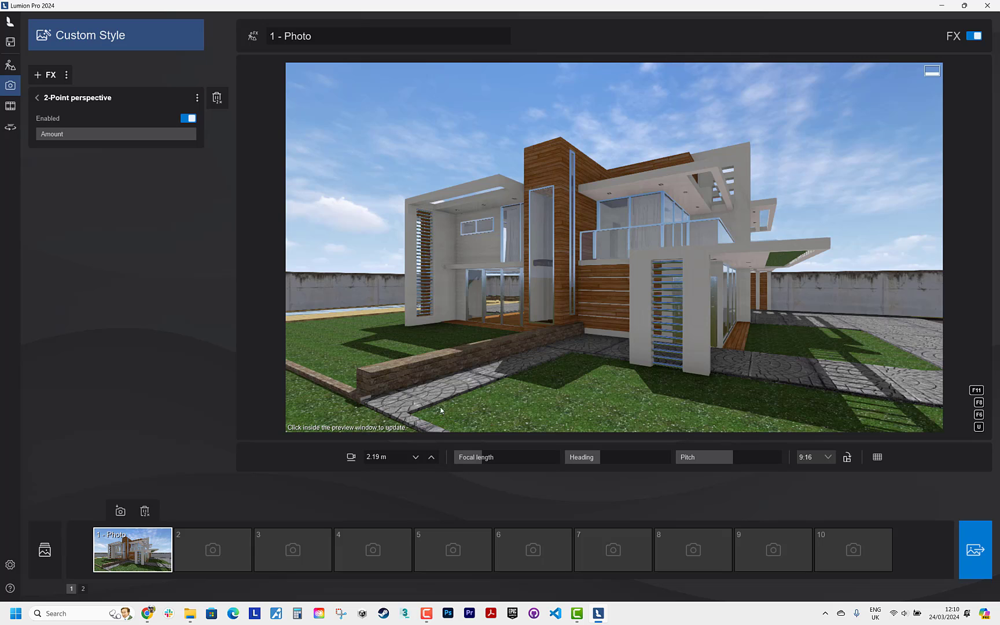
Step: Try the RT Night, RT Day and Day styles on the stored photo
{"action": "left_click", "coordinate": [150, 36]}
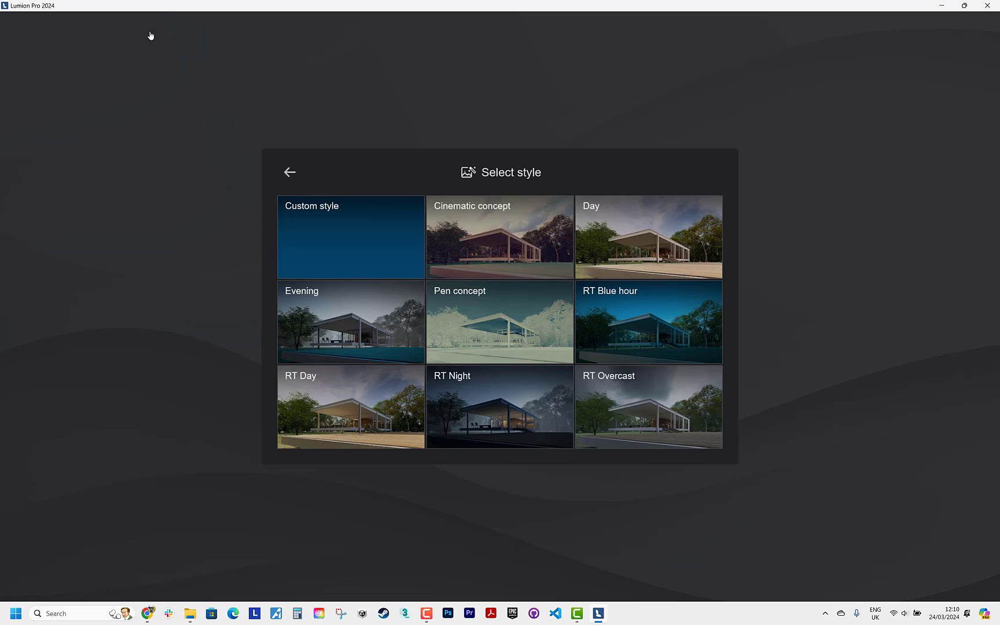
{"action": "left_click", "coordinate": [484, 393]}
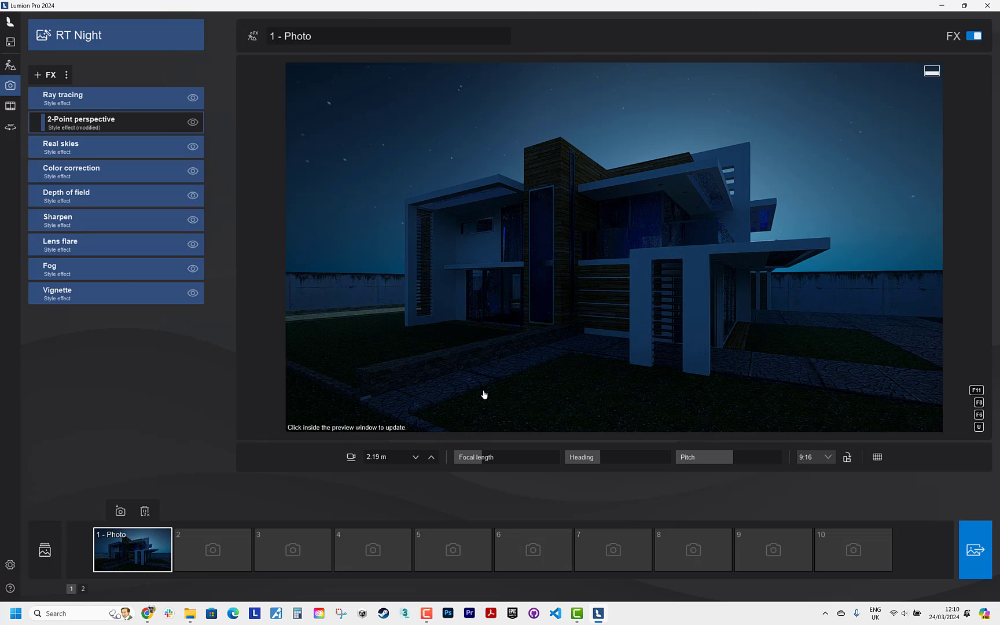
{"action": "left_click", "coordinate": [103, 30]}
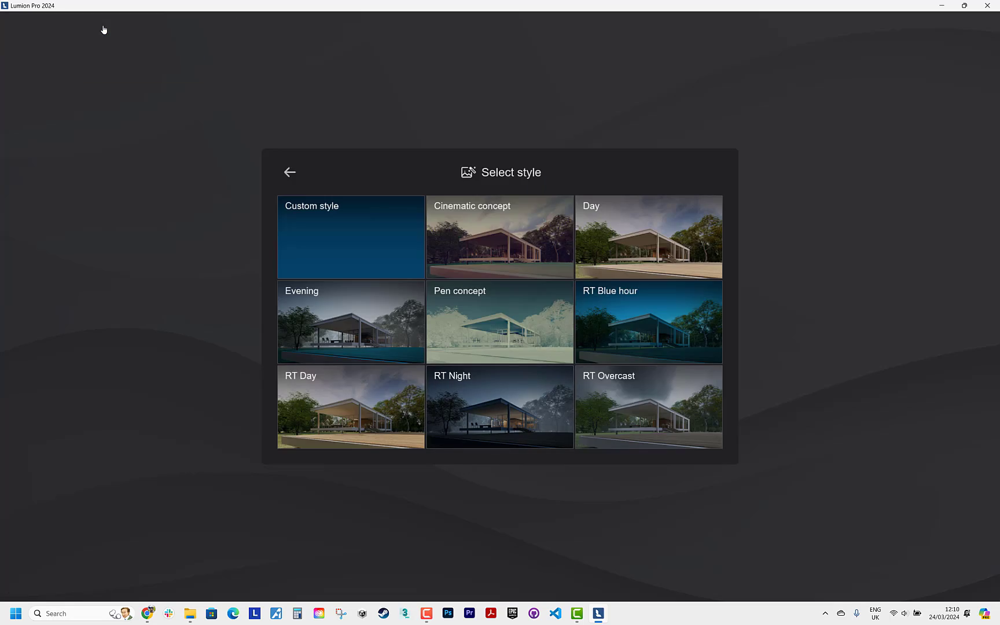
{"action": "left_click", "coordinate": [302, 411]}
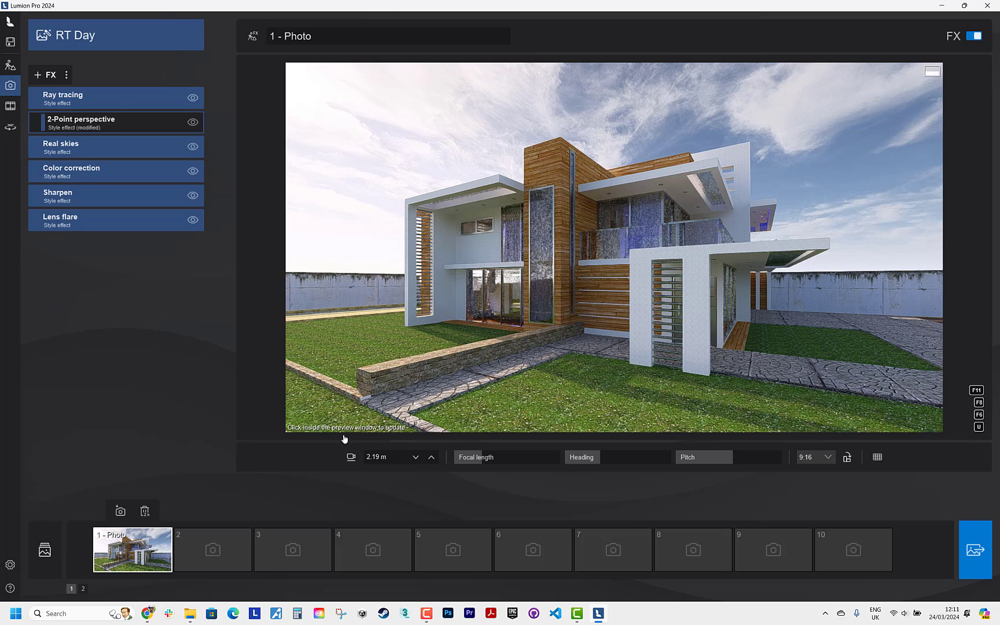
{"action": "left_click", "coordinate": [63, 46]}
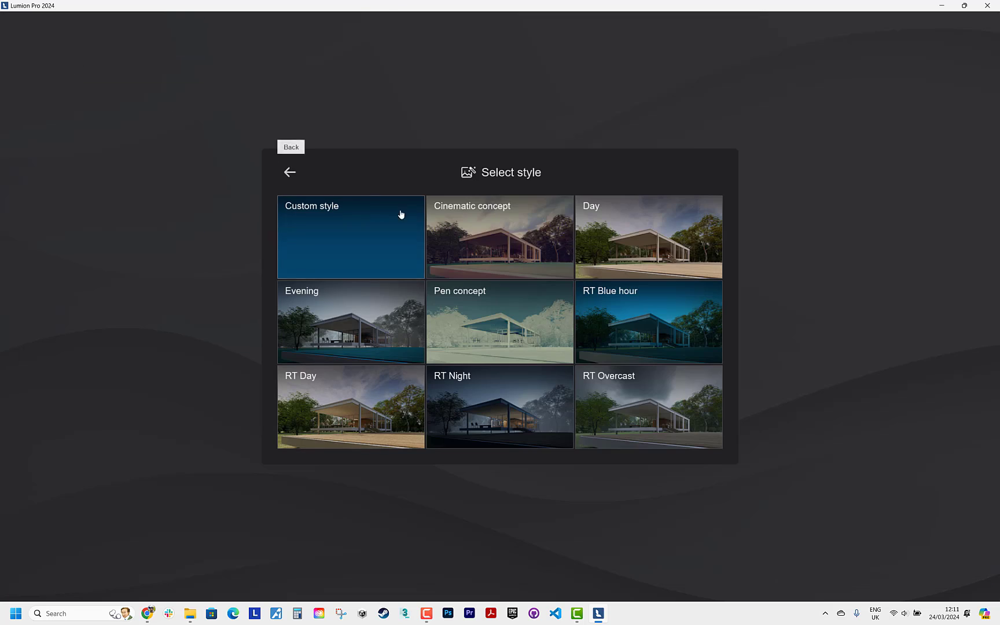
{"action": "left_click", "coordinate": [290, 172]}
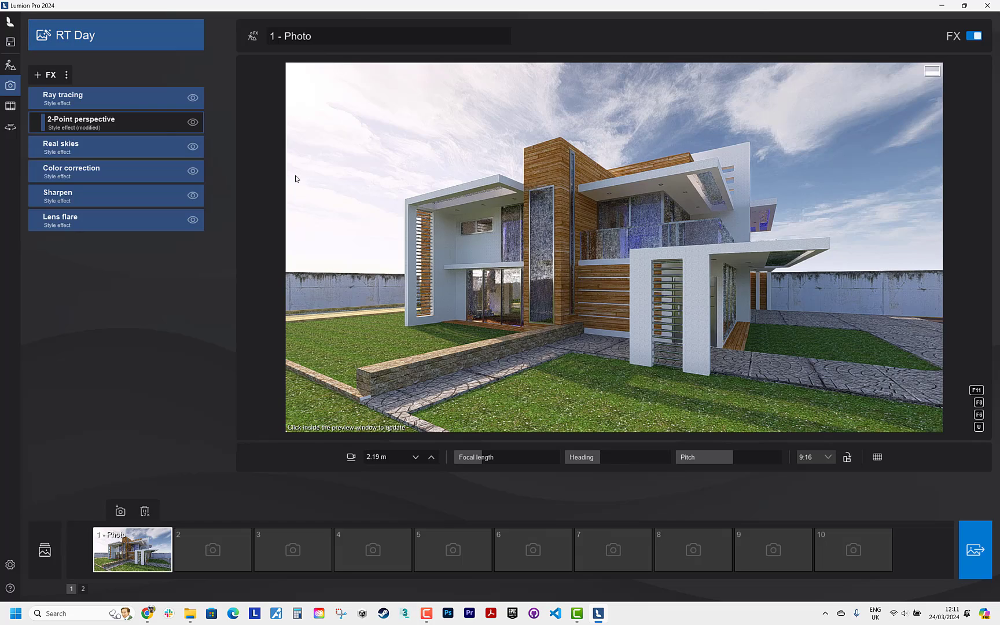
{"action": "left_click", "coordinate": [116, 41]}
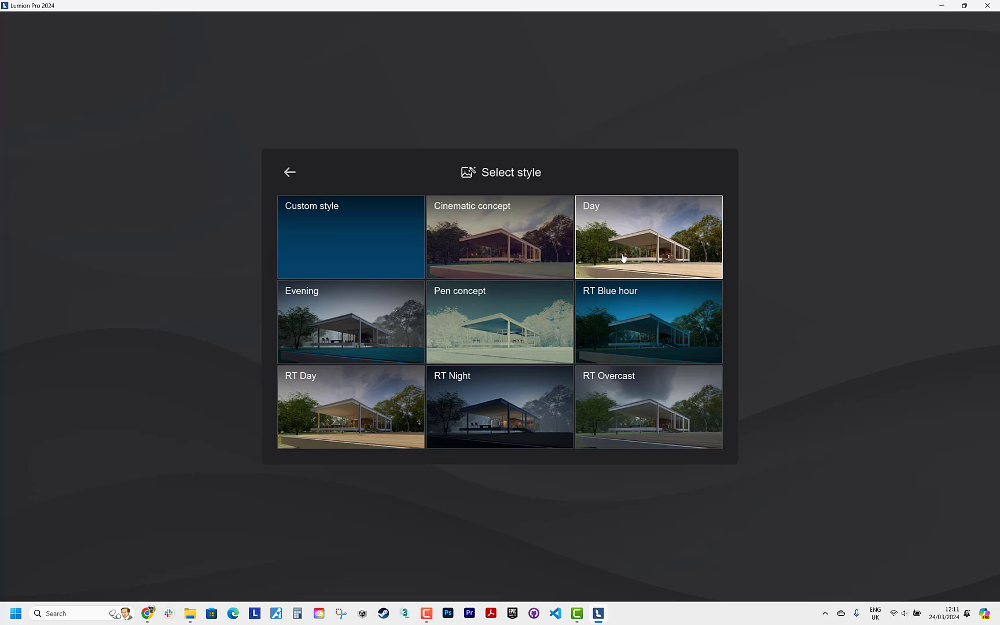
{"action": "left_click", "coordinate": [642, 243]}
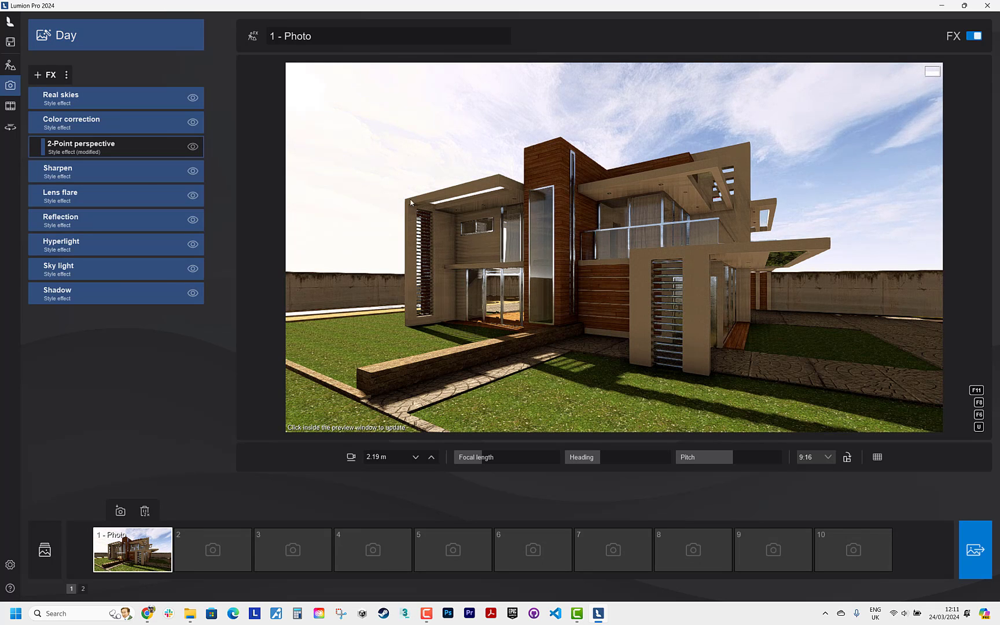
Step: Apply the RT Overcast style to the stored photo
{"action": "left_click", "coordinate": [91, 36]}
{"action": "left_click", "coordinate": [640, 413]}
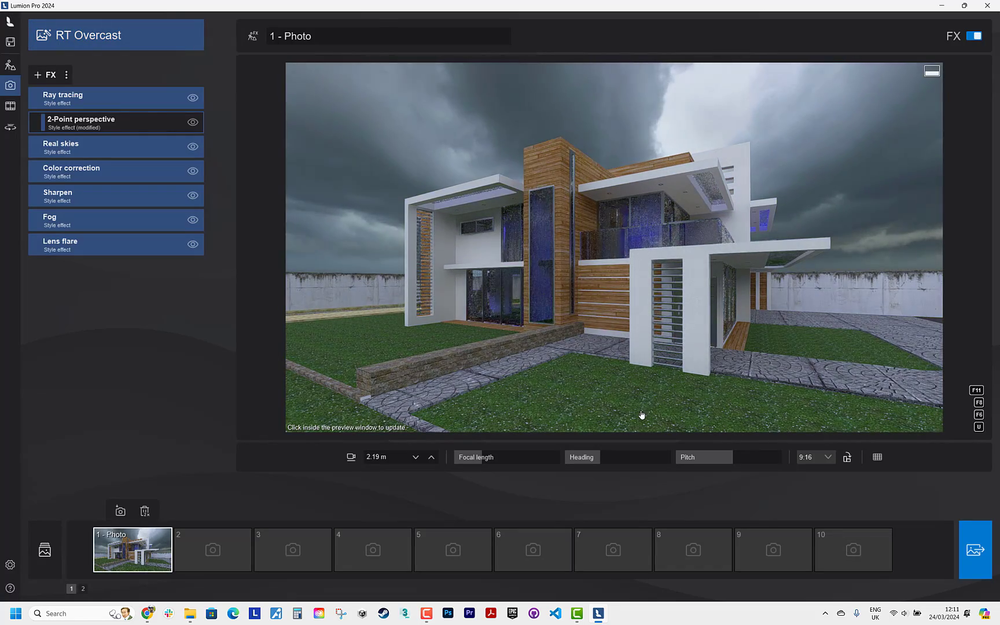
Step: Switch the stored photo to the RT Day style and return to build mode
{"action": "left_click", "coordinate": [67, 37]}
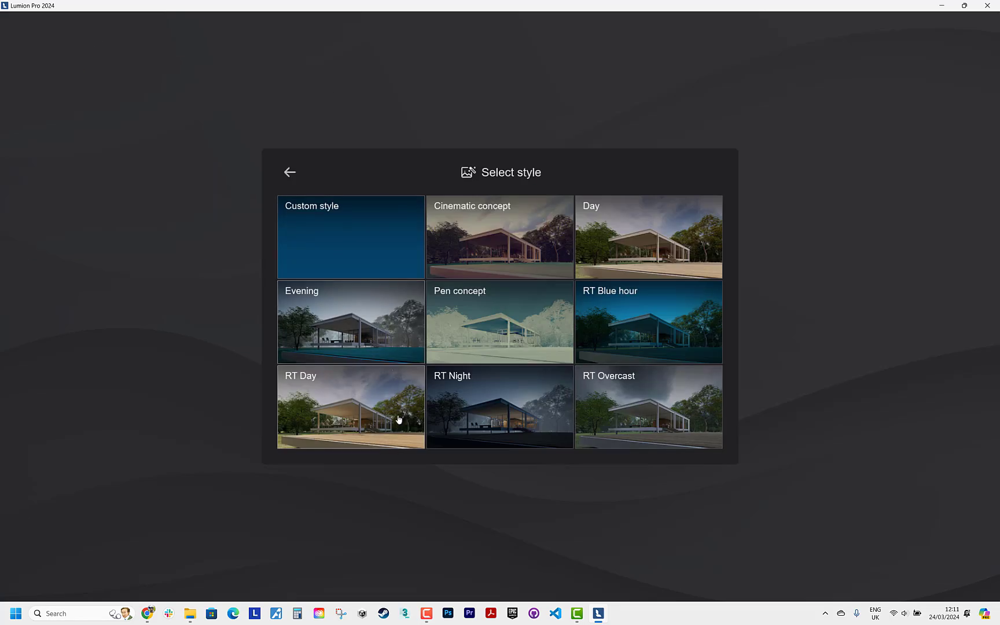
{"action": "left_click", "coordinate": [397, 419]}
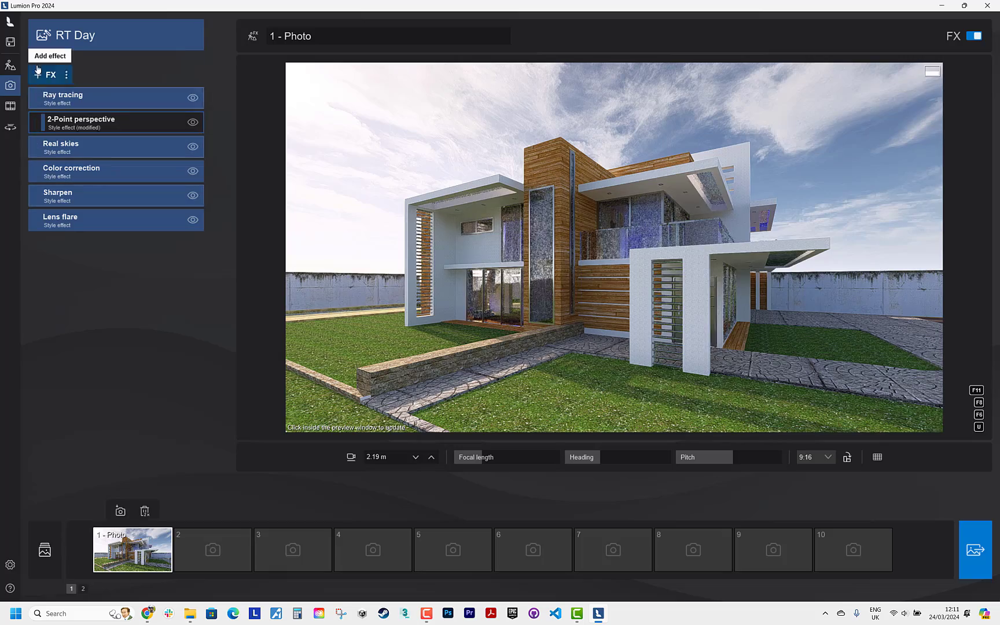
{"action": "left_click", "coordinate": [11, 65]}
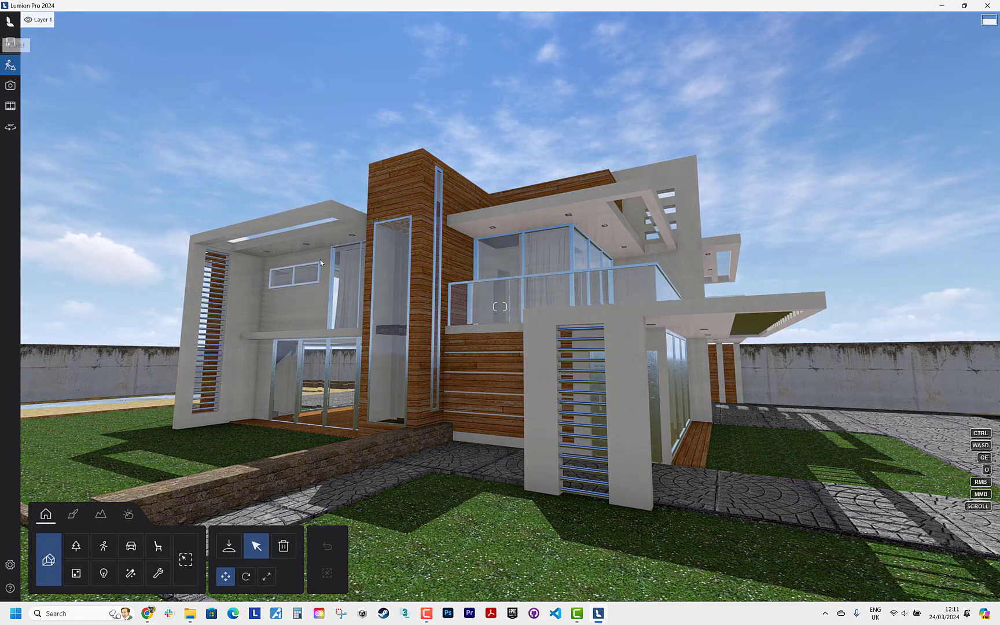
Step: Apply the glossy black metal from the metals library to the villa's Metal_Seamed window and door frames
{"action": "scroll", "coordinate": [499, 306], "scroll_direction": "up", "scroll_amount": 3}
{"action": "key", "text": "w"}
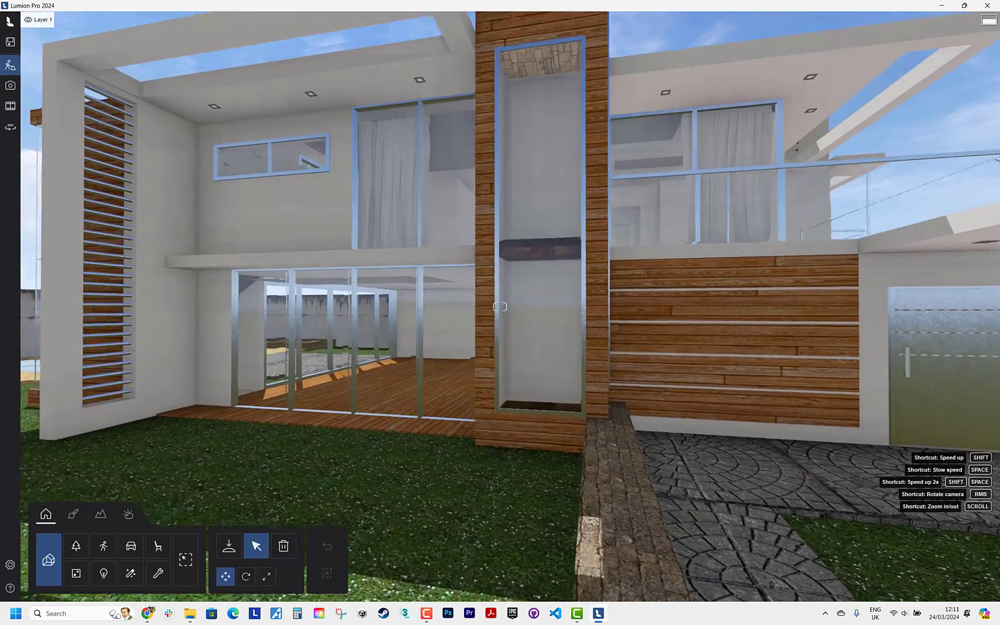
{"action": "key", "text": "w"}
{"action": "right_click_drag", "start_coordinate": [520, 376], "coordinate": [478, 375]}
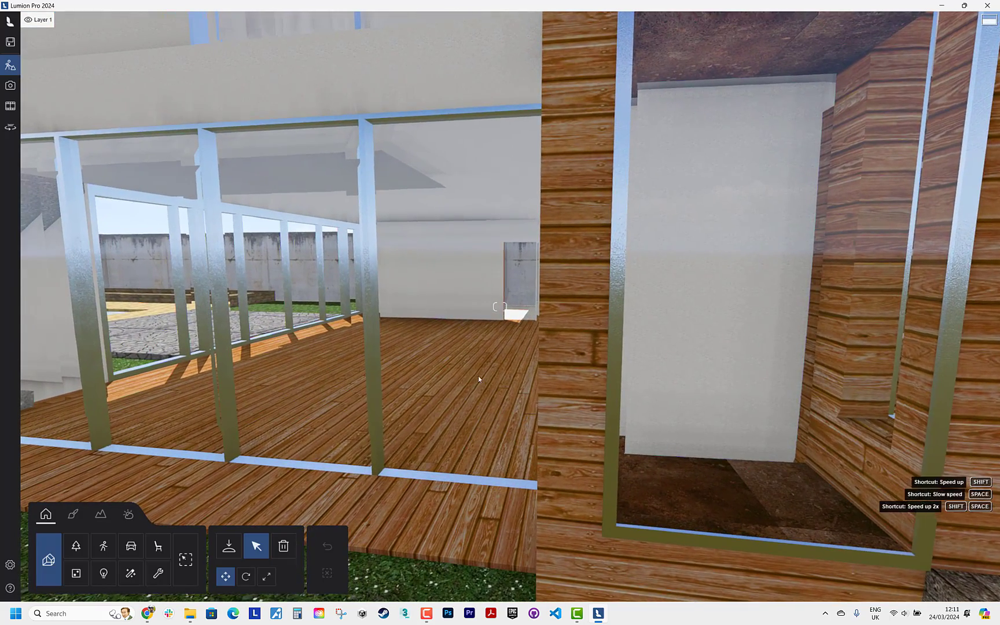
{"action": "left_click", "coordinate": [73, 514]}
{"action": "left_click", "coordinate": [608, 391]}
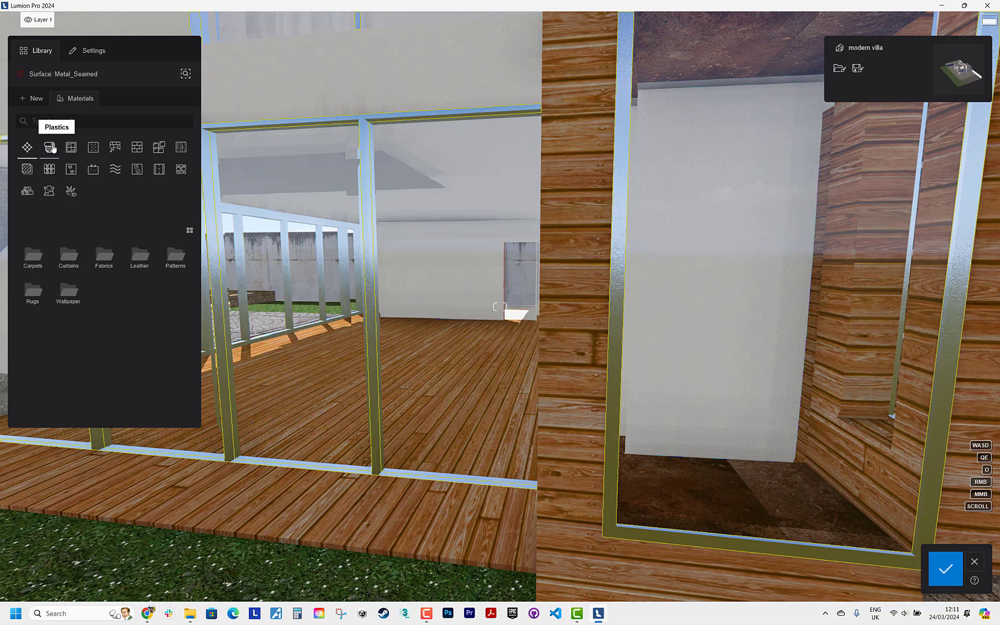
{"action": "left_click", "coordinate": [102, 155]}
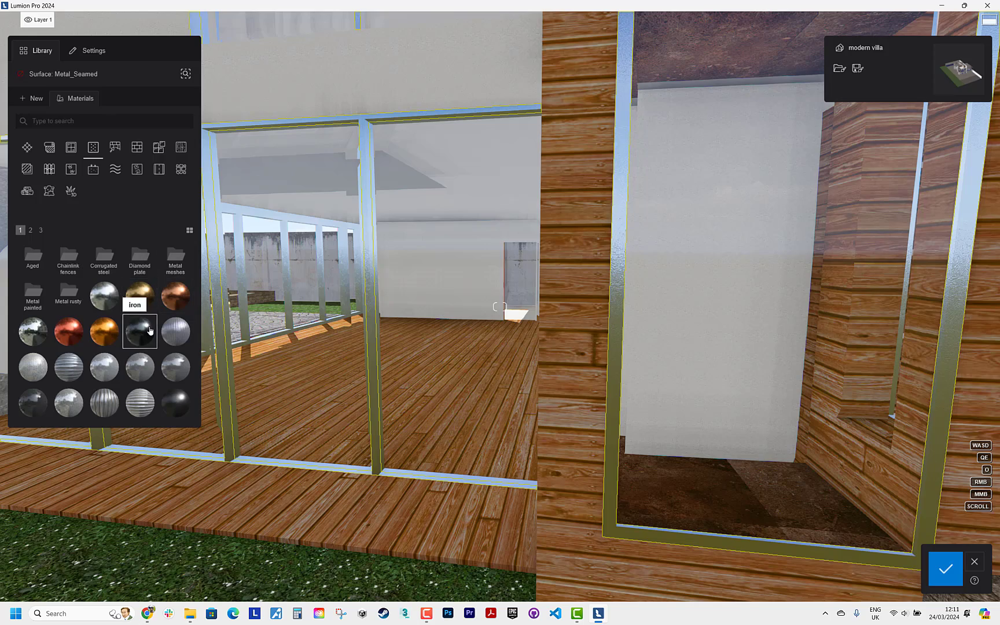
{"action": "left_click", "coordinate": [179, 405]}
Step: Assign the first 3D Grass material to the lawn surface in front of the villa
{"action": "key", "text": "s"}
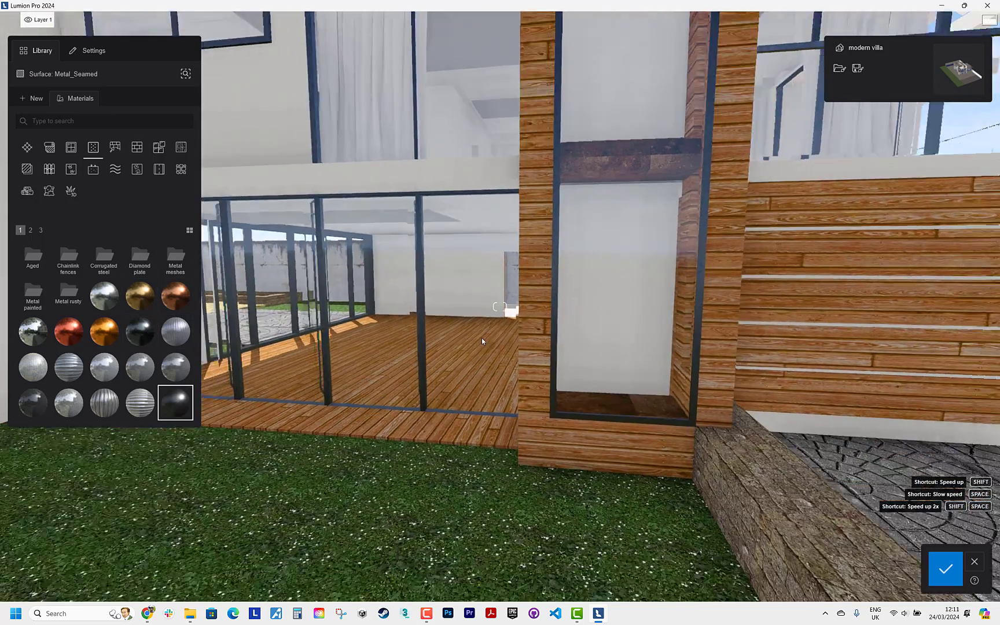
{"action": "key", "text": "s"}
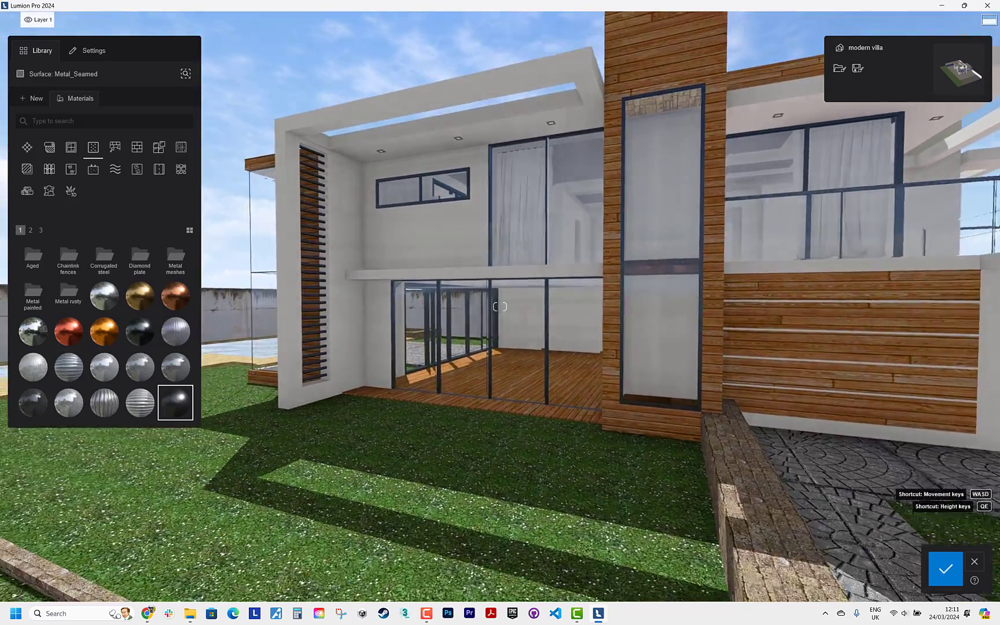
{"action": "key", "text": "d"}
{"action": "key", "text": "a"}
{"action": "key", "text": "w"}
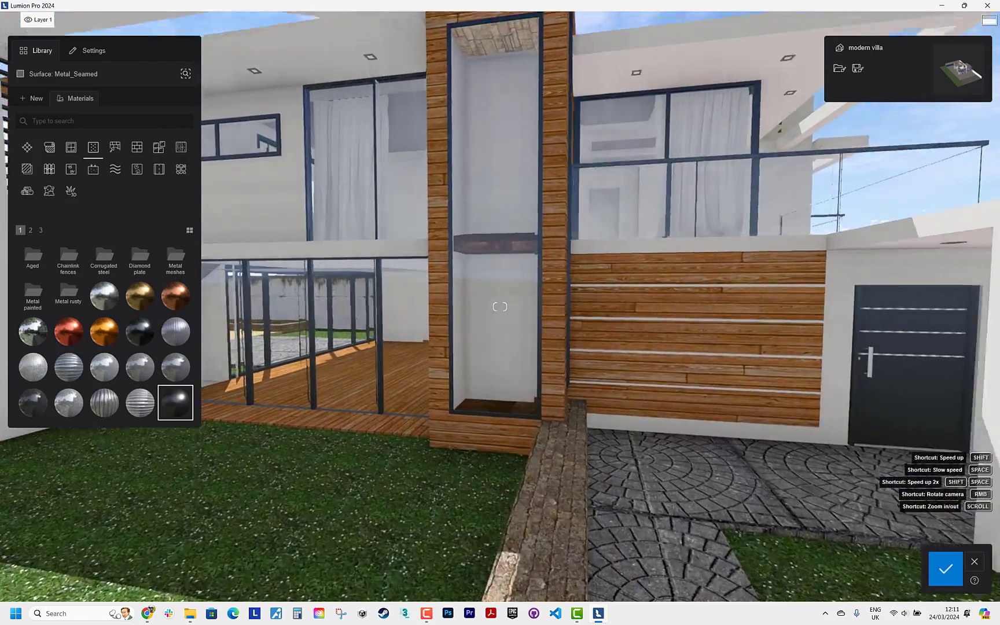
{"action": "key", "text": "s"}
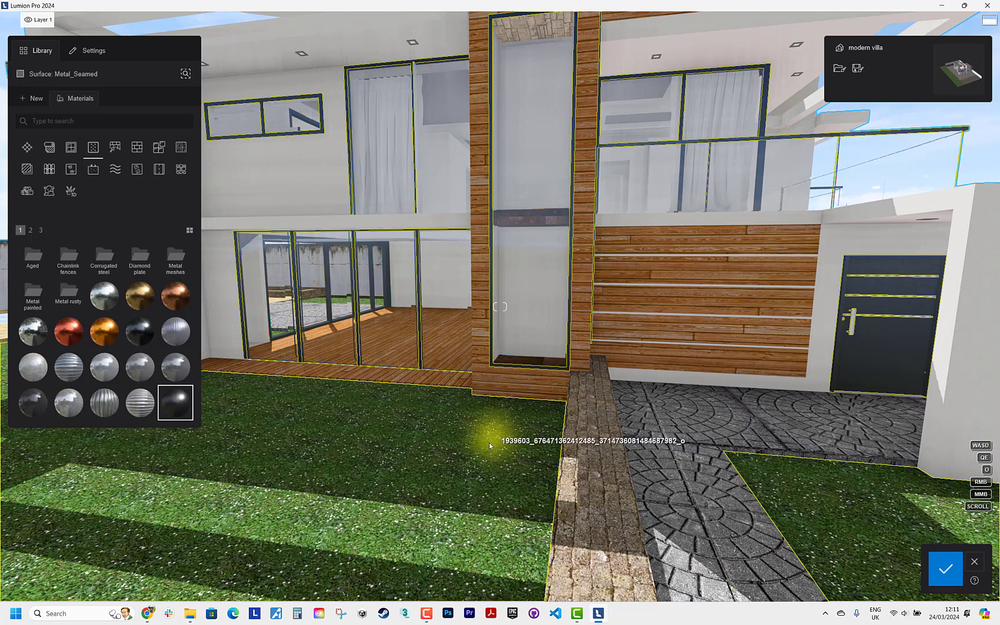
{"action": "left_click", "coordinate": [466, 456]}
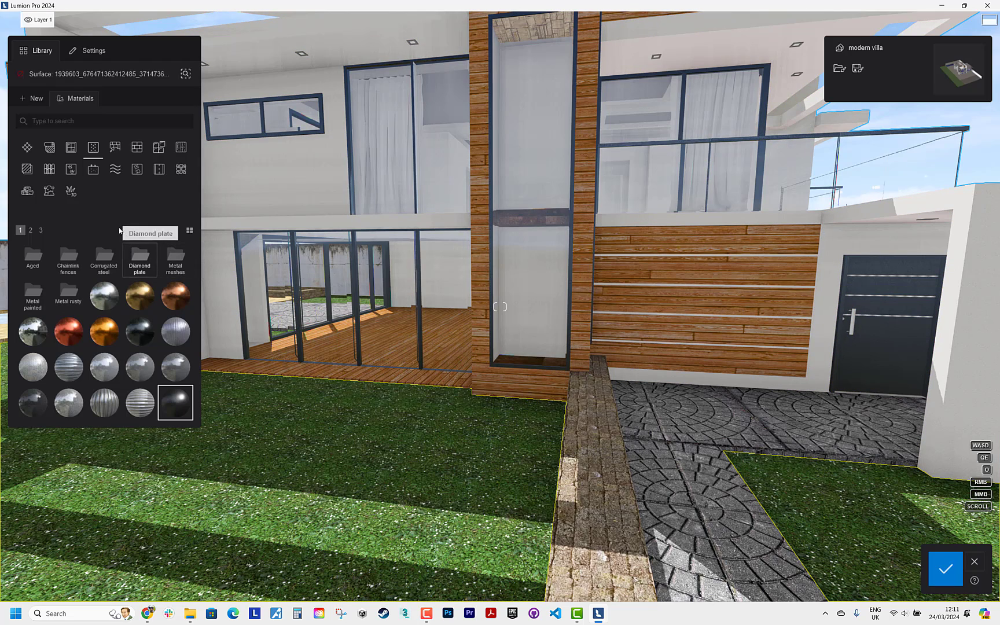
{"action": "left_click", "coordinate": [71, 192]}
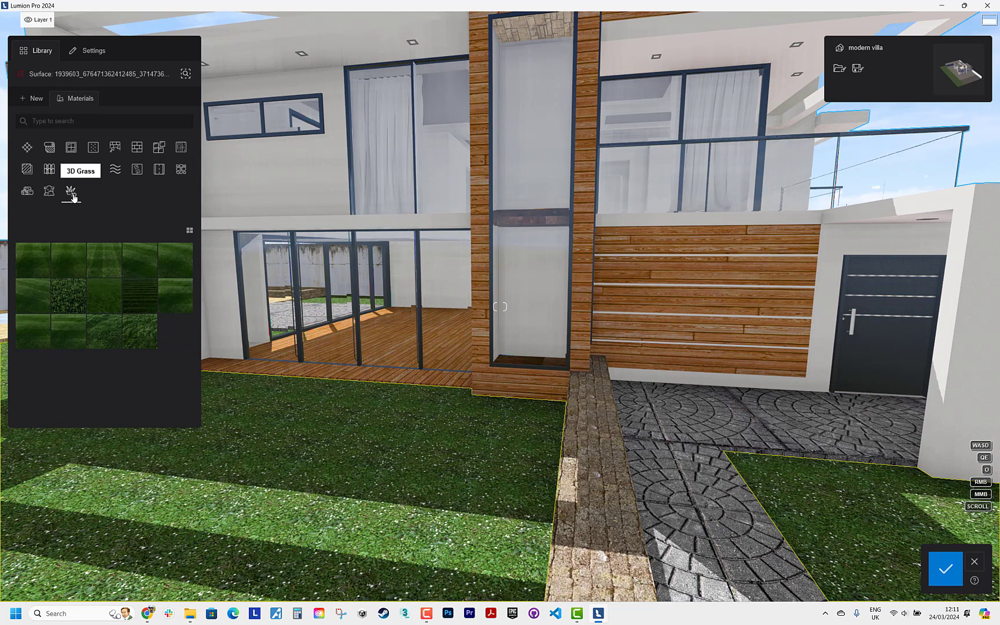
{"action": "left_click", "coordinate": [44, 256]}
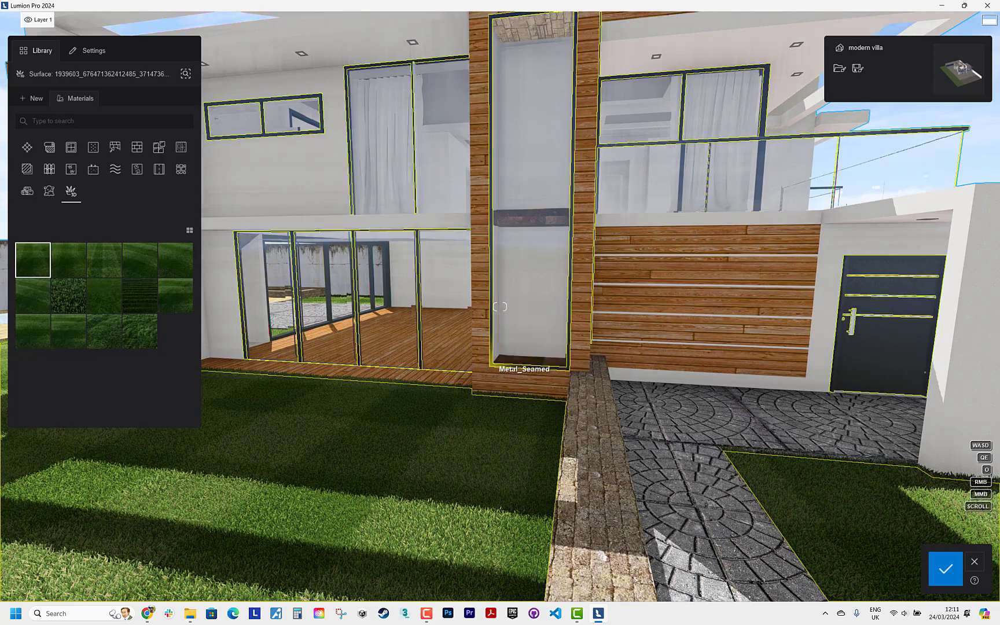
Step: Compare wood planks on the villa's Piso Madera Piscina cladding and deck surface, ending with Polii Wood Planks 32 3072
{"action": "key", "text": "w"}
{"action": "right_click_drag", "start_coordinate": [502, 346], "coordinate": [463, 351]}
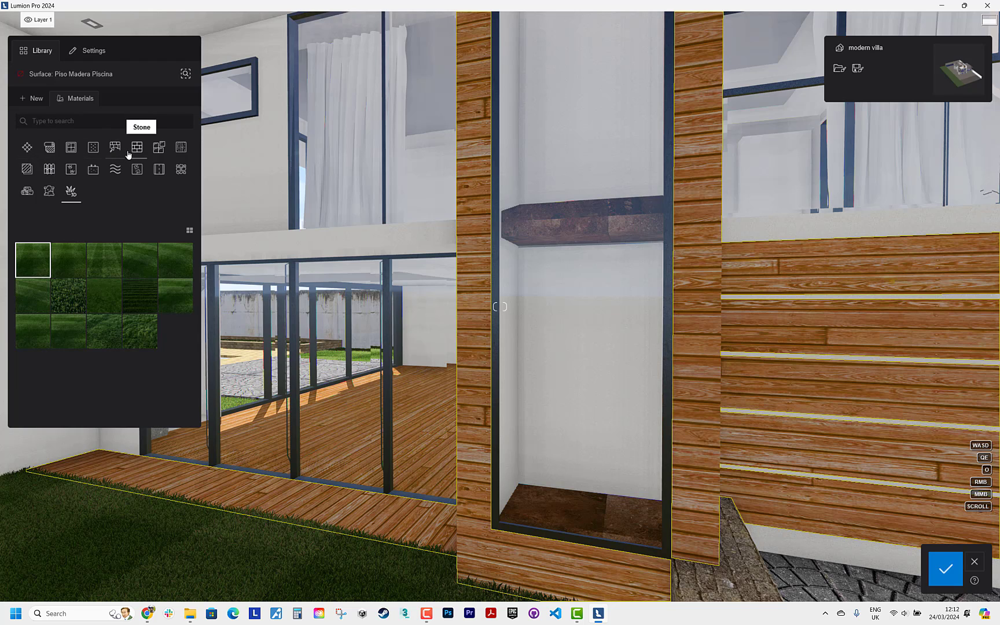
{"action": "left_click", "coordinate": [182, 148]}
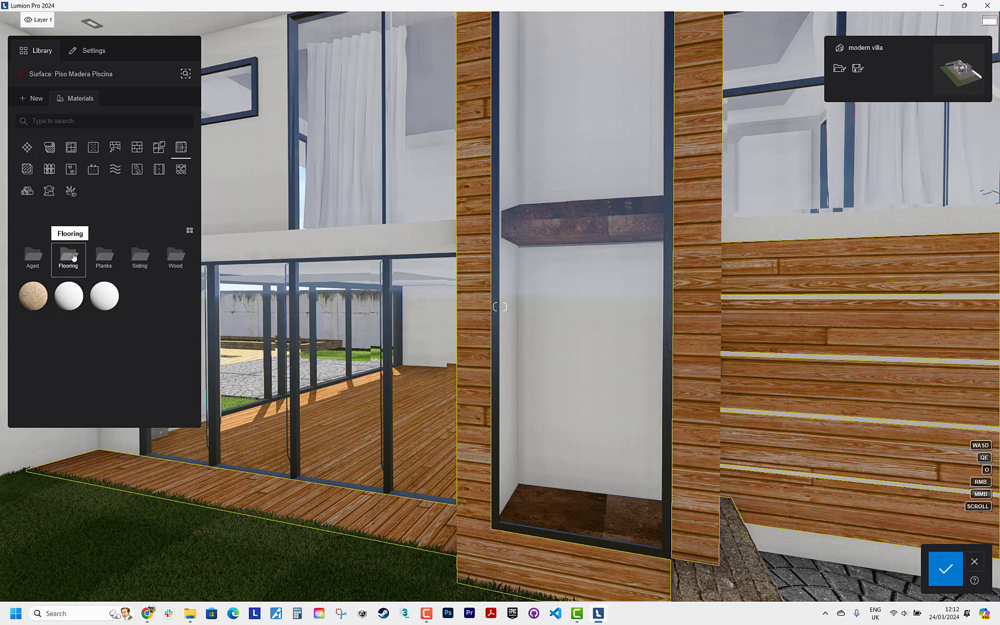
{"action": "left_click", "coordinate": [104, 256]}
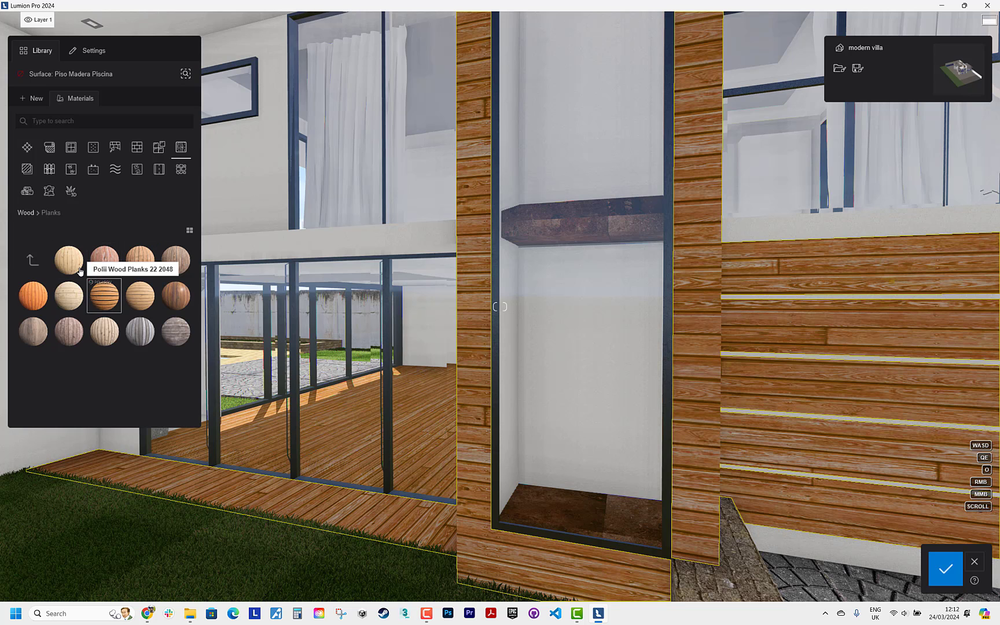
{"action": "left_click", "coordinate": [76, 267]}
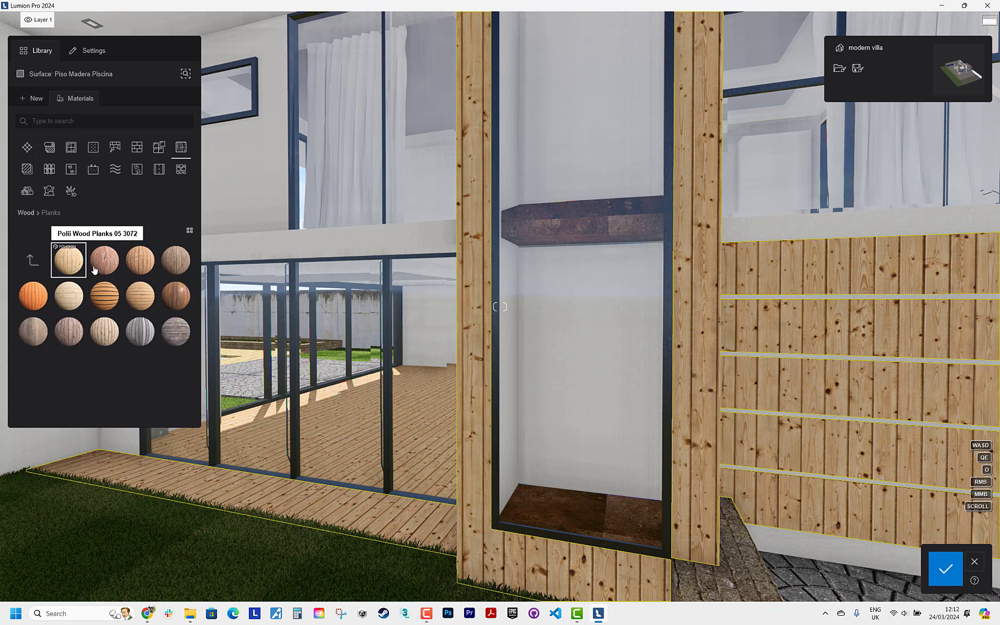
{"action": "left_click", "coordinate": [132, 263]}
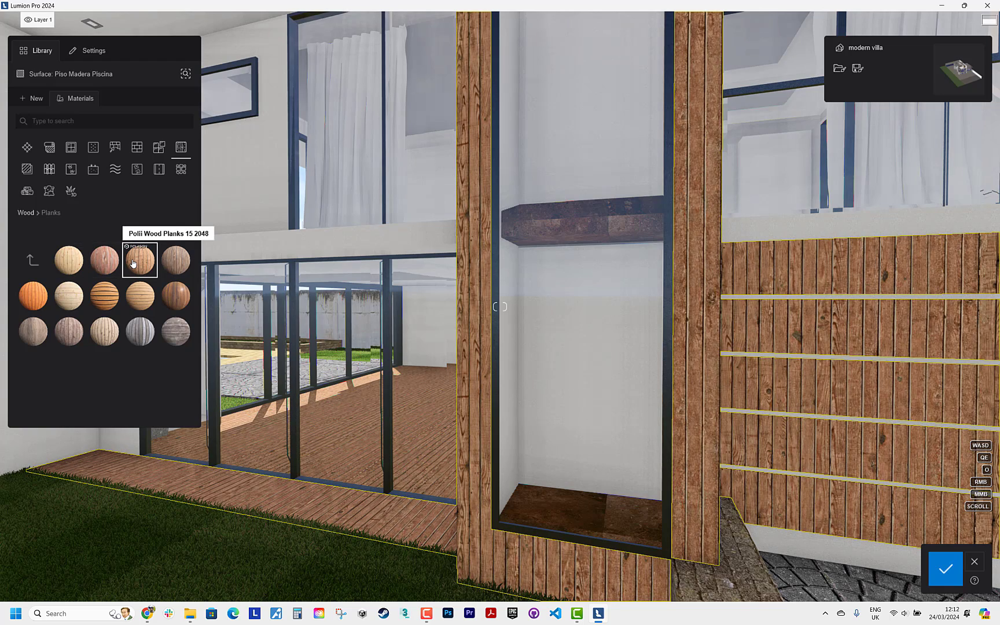
{"action": "left_click", "coordinate": [175, 294]}
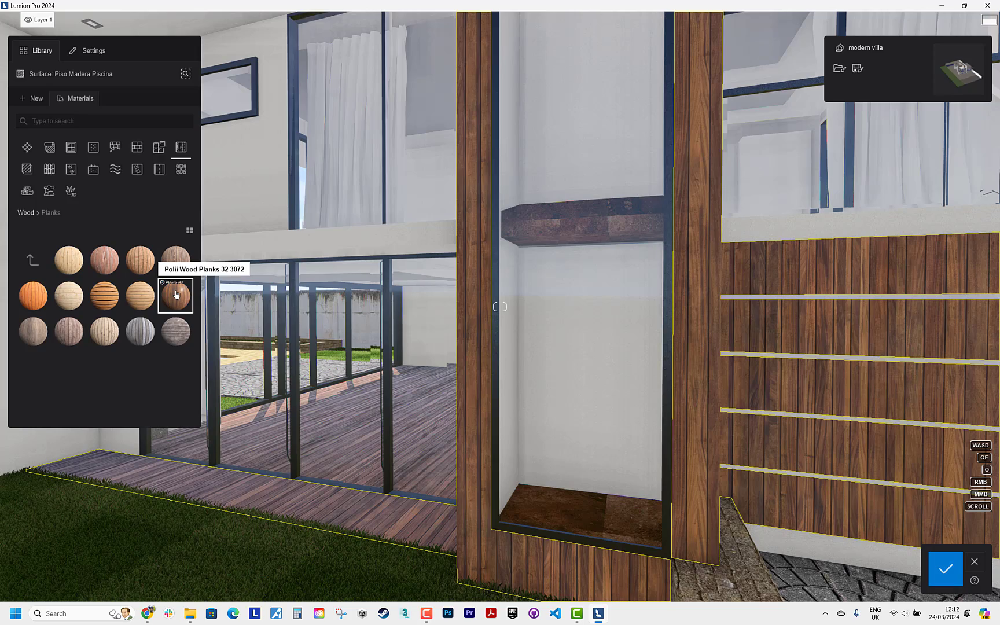
Step: Rotate the wood texture's pitch so the cladding planks run horizontally, slightly increase its map scale, and save the material changes
{"action": "right_click_drag", "start_coordinate": [348, 290], "coordinate": [324, 289]}
{"action": "key", "text": "s"}
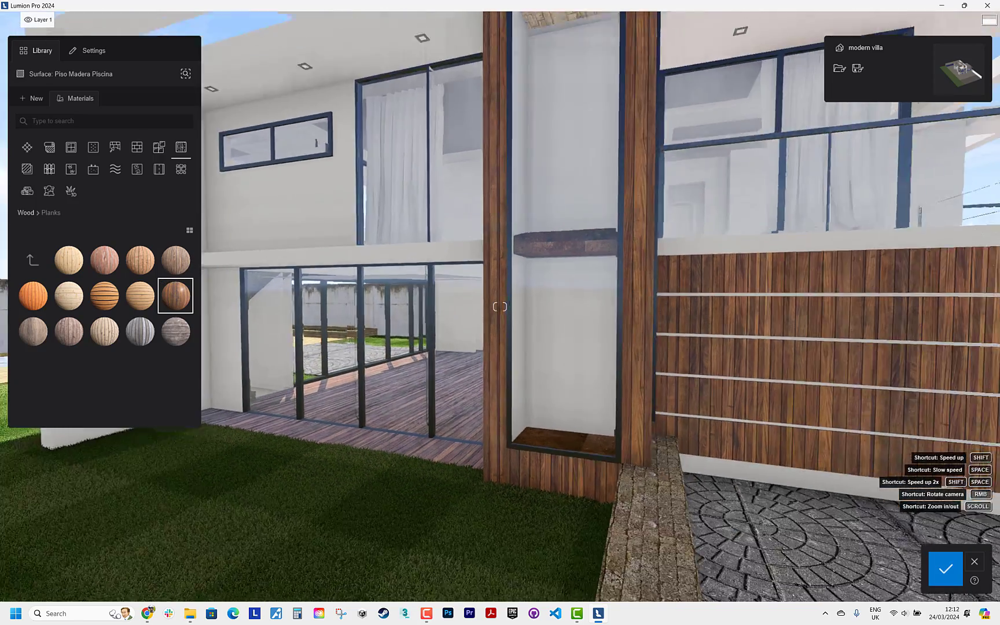
{"action": "key", "text": "s"}
{"action": "key", "text": "d"}
{"action": "key", "text": "w"}
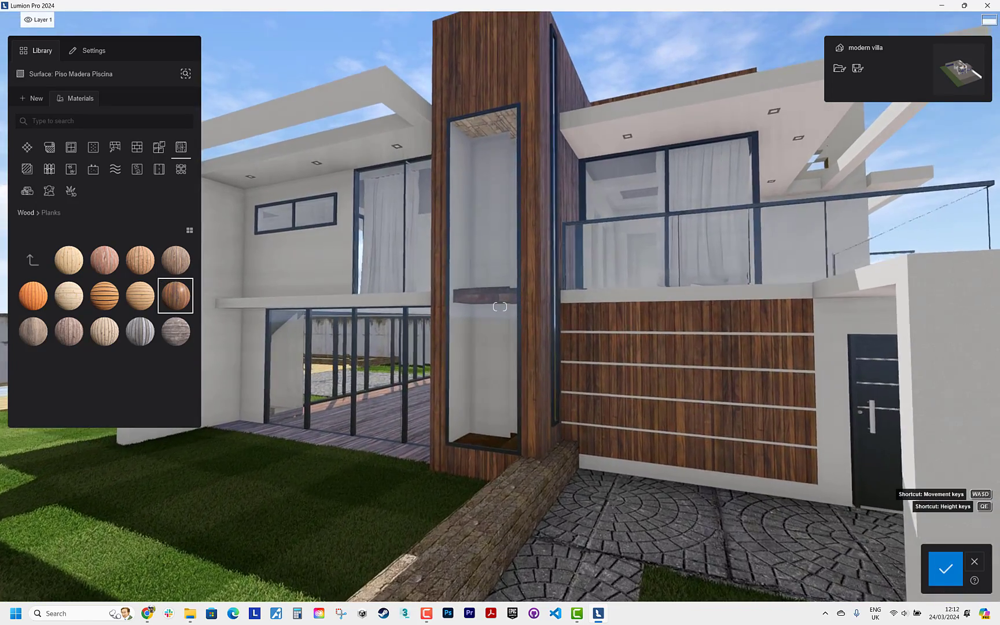
{"action": "key", "text": "w"}
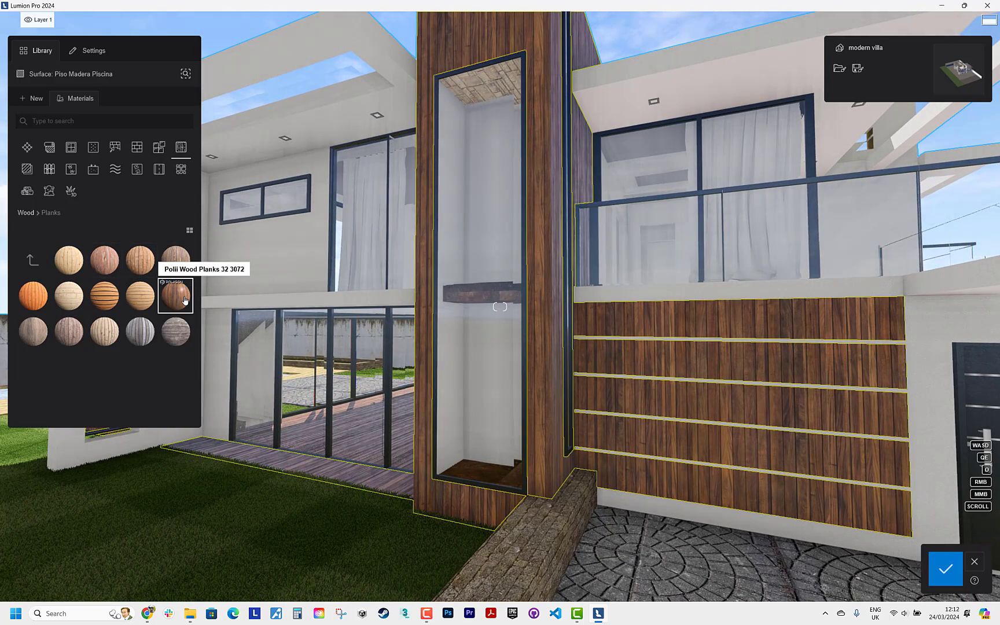
{"action": "left_click", "coordinate": [185, 300]}
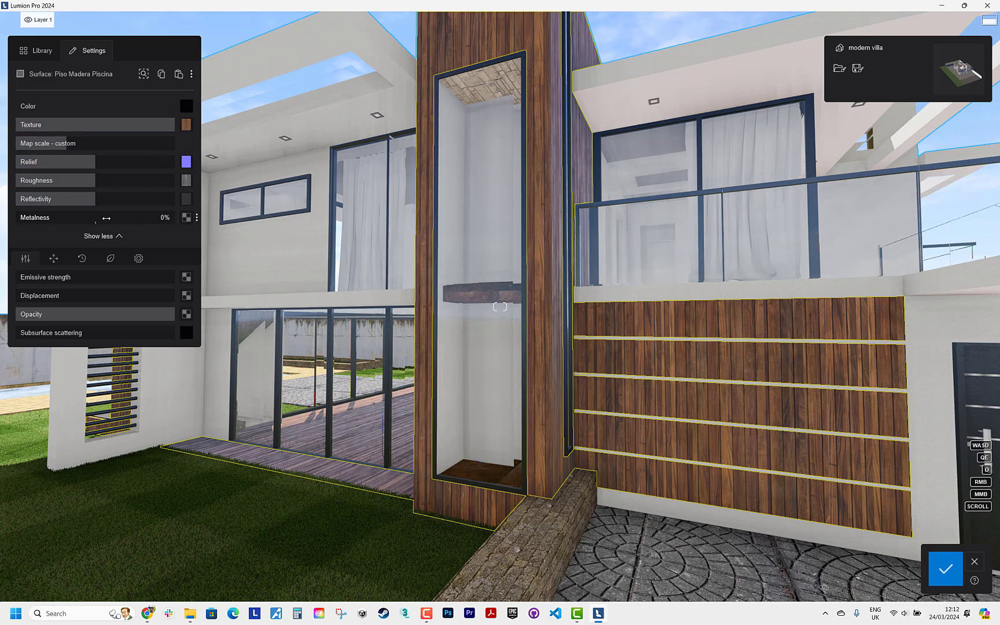
{"action": "left_click", "coordinate": [54, 258]}
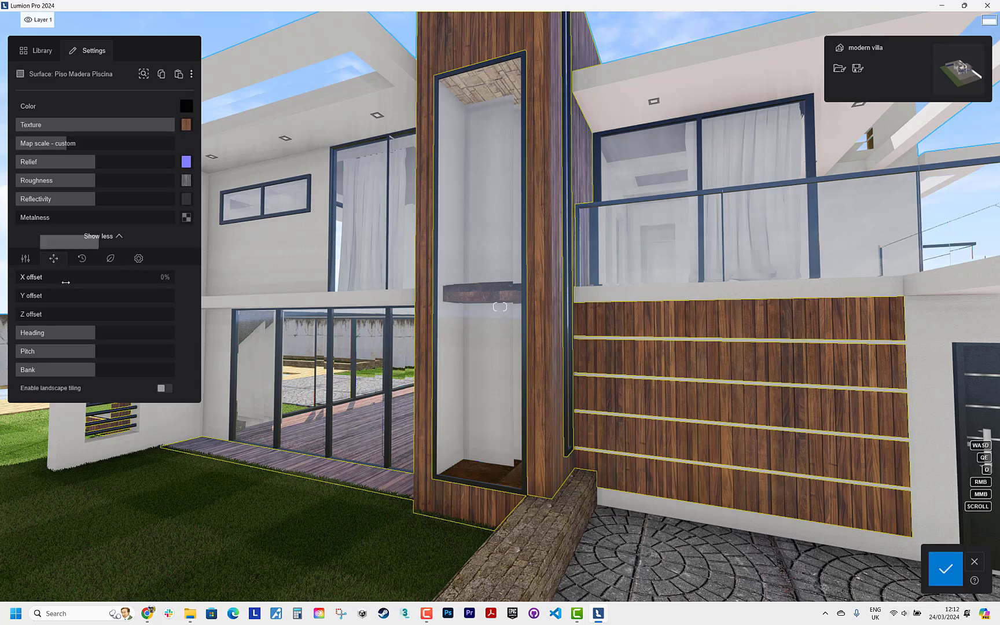
{"action": "left_click_drag", "start_coordinate": [93, 331], "coordinate": [136, 356]}
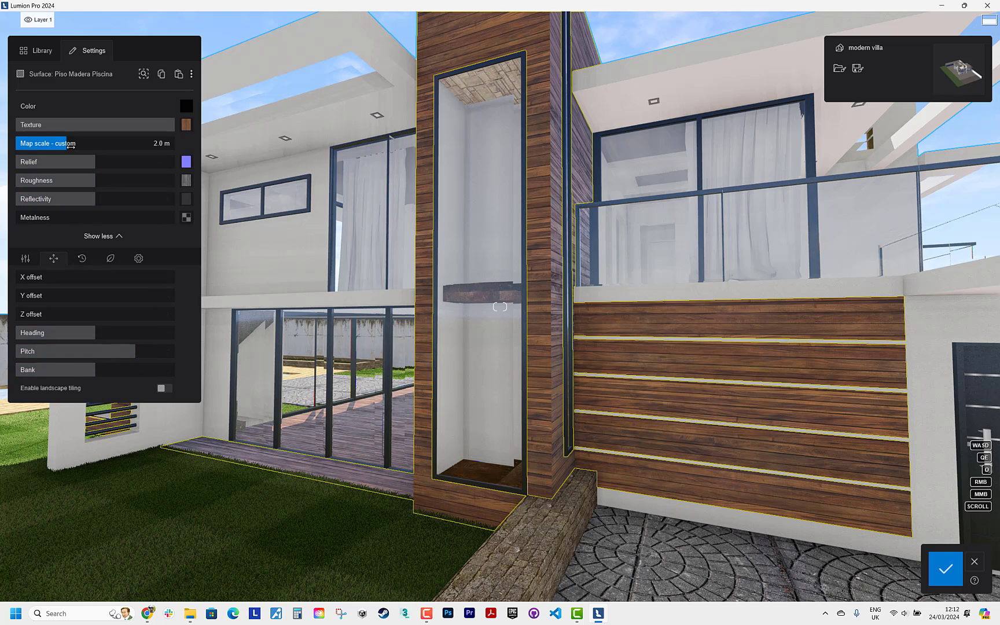
{"action": "left_click_drag", "start_coordinate": [70, 146], "coordinate": [69, 150]}
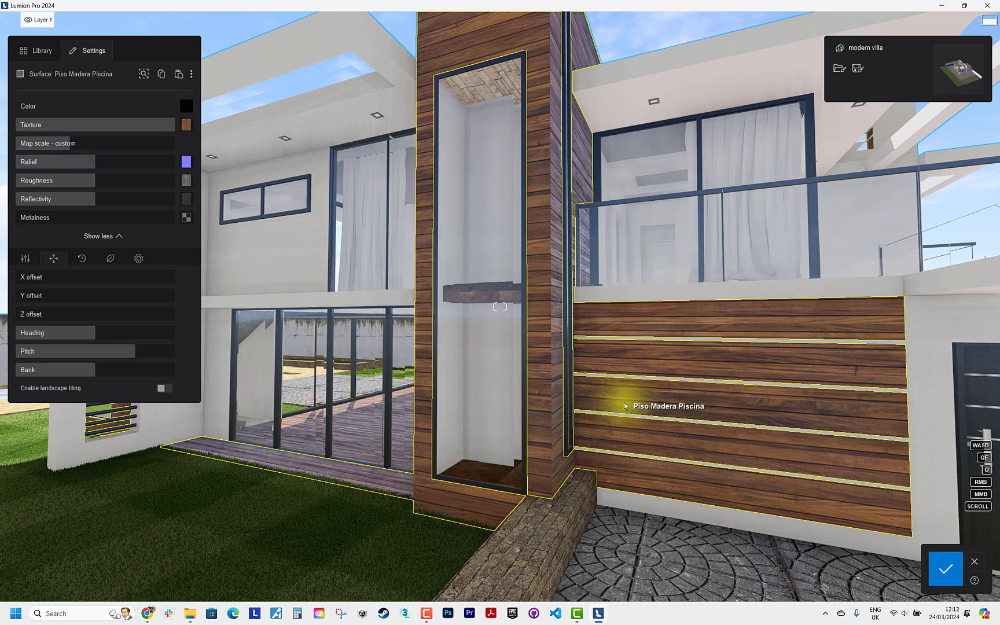
{"action": "left_click", "coordinate": [943, 572]}
Step: Try the Bricks 008a 1024 stone on the low garden wall beside the path, then apply Bricks 022
{"action": "key", "text": "s"}
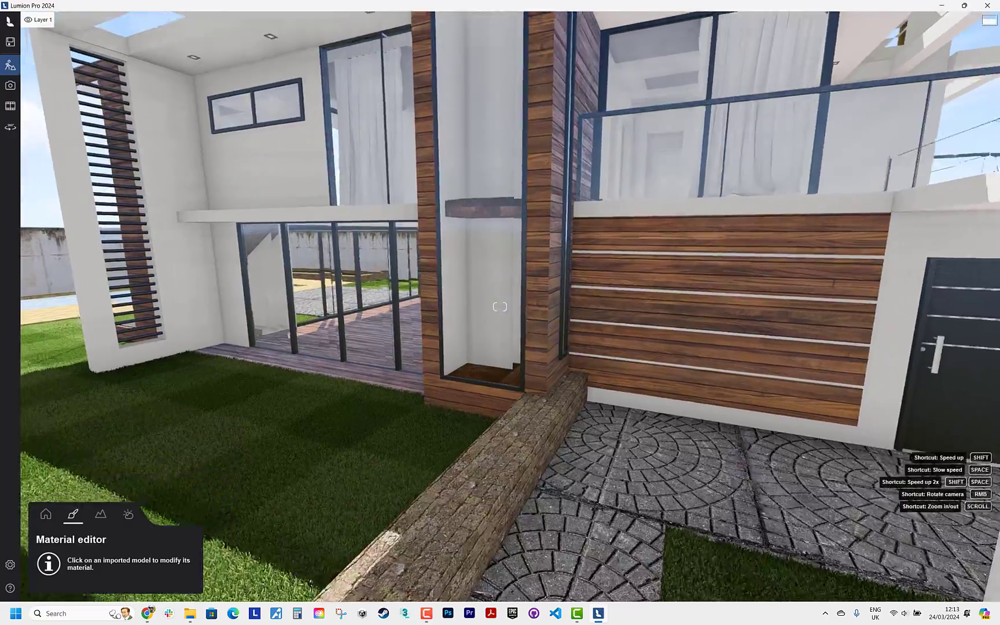
{"action": "key", "text": "s"}
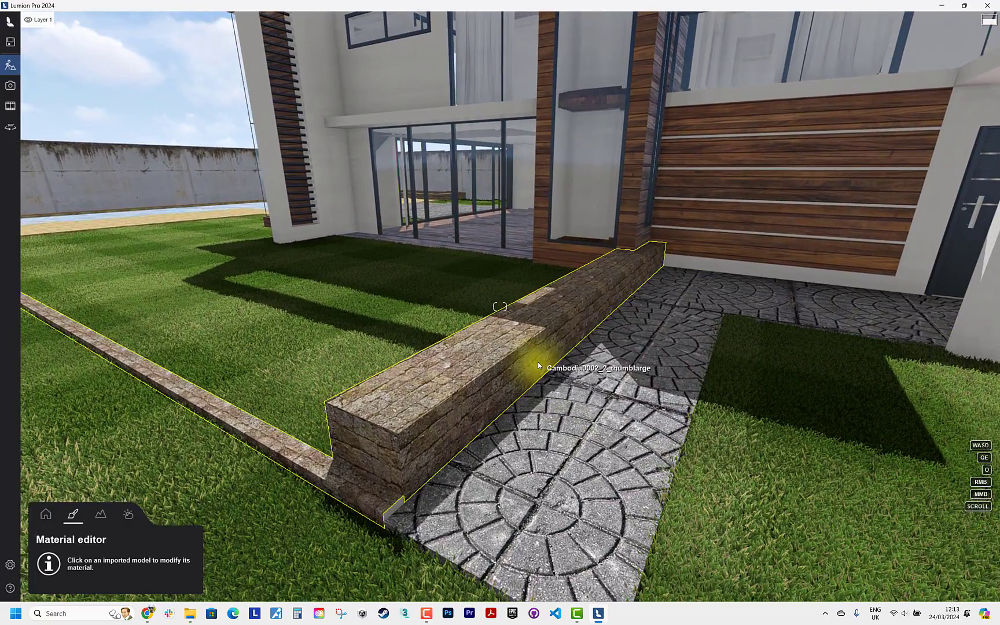
{"action": "left_click", "coordinate": [537, 362]}
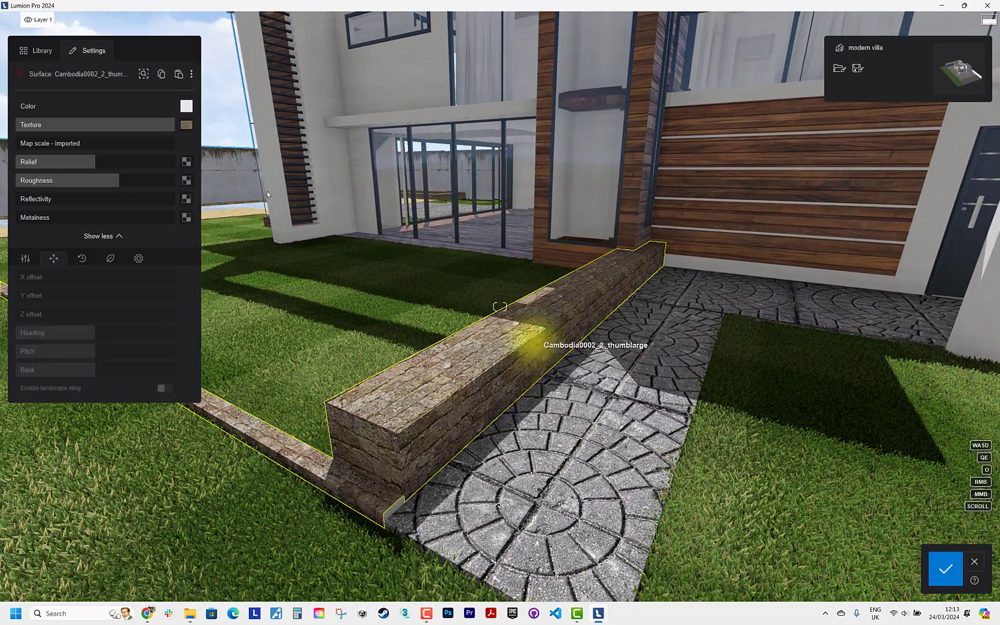
{"action": "left_click", "coordinate": [38, 51]}
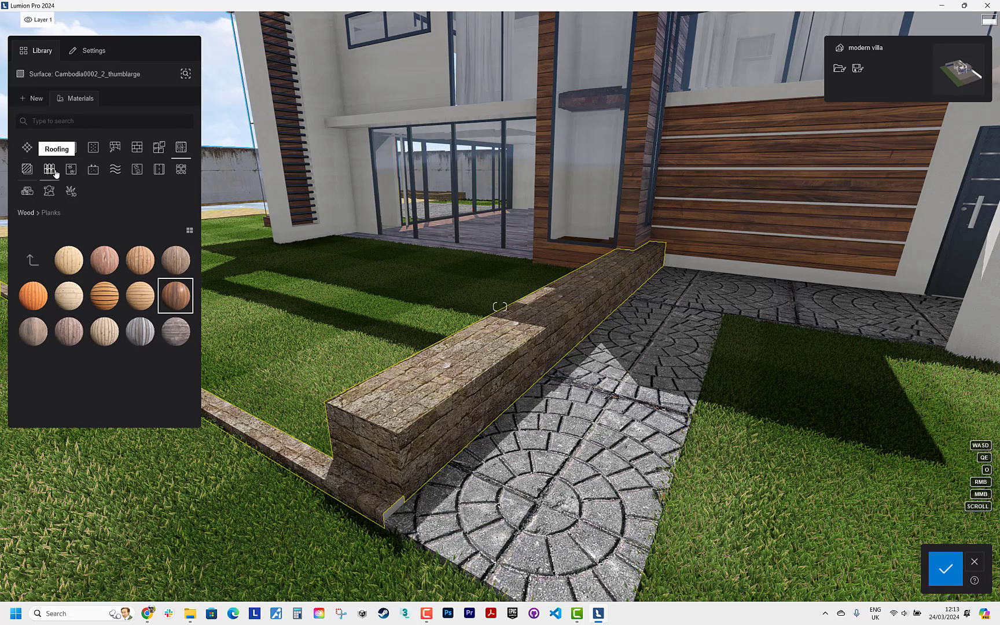
{"action": "left_click", "coordinate": [137, 148]}
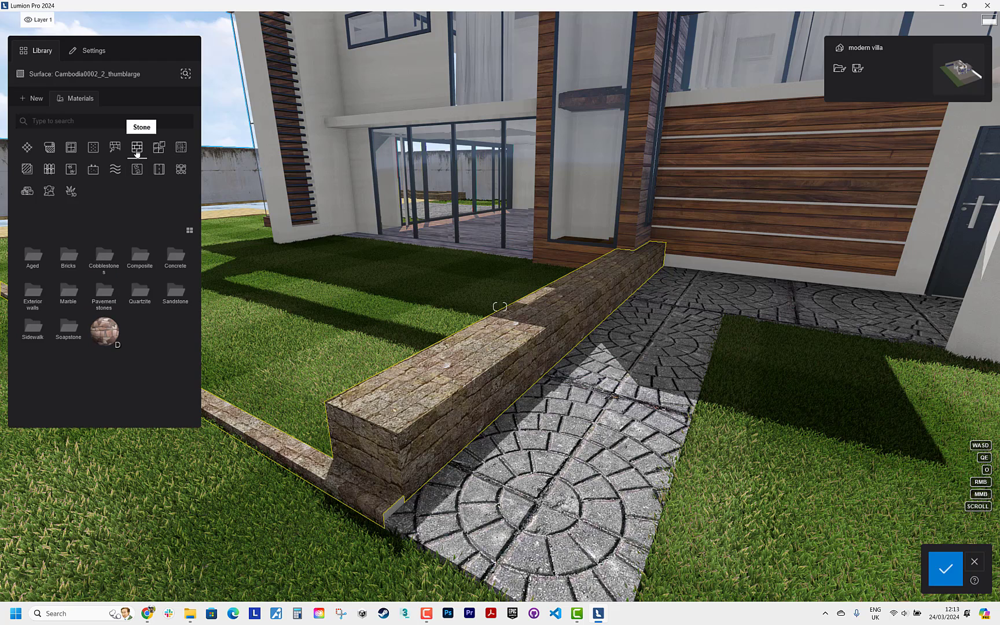
{"action": "left_click", "coordinate": [68, 255]}
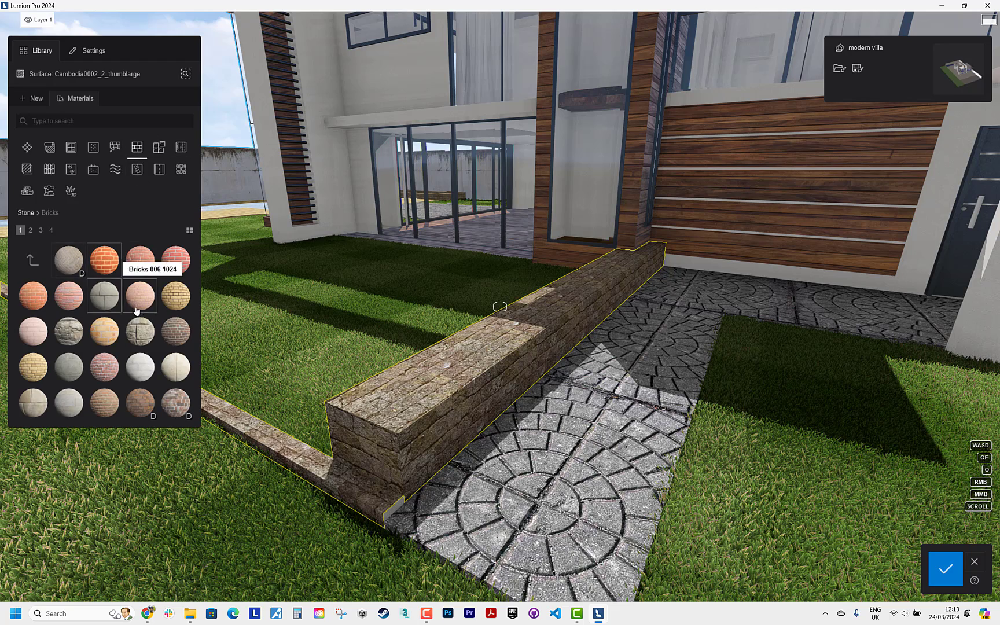
{"action": "left_click", "coordinate": [142, 327]}
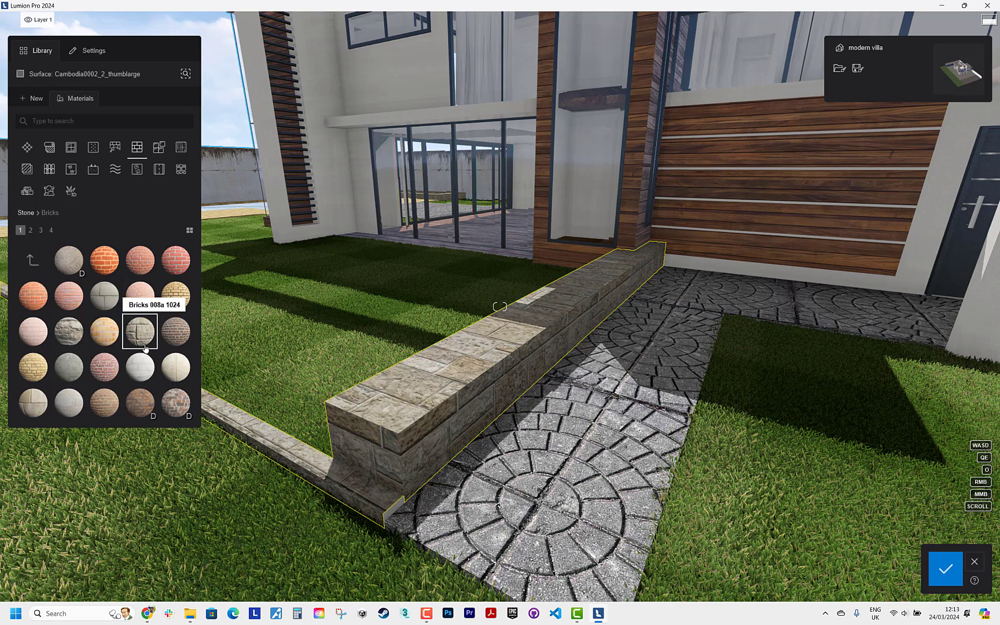
{"action": "left_click", "coordinate": [176, 403]}
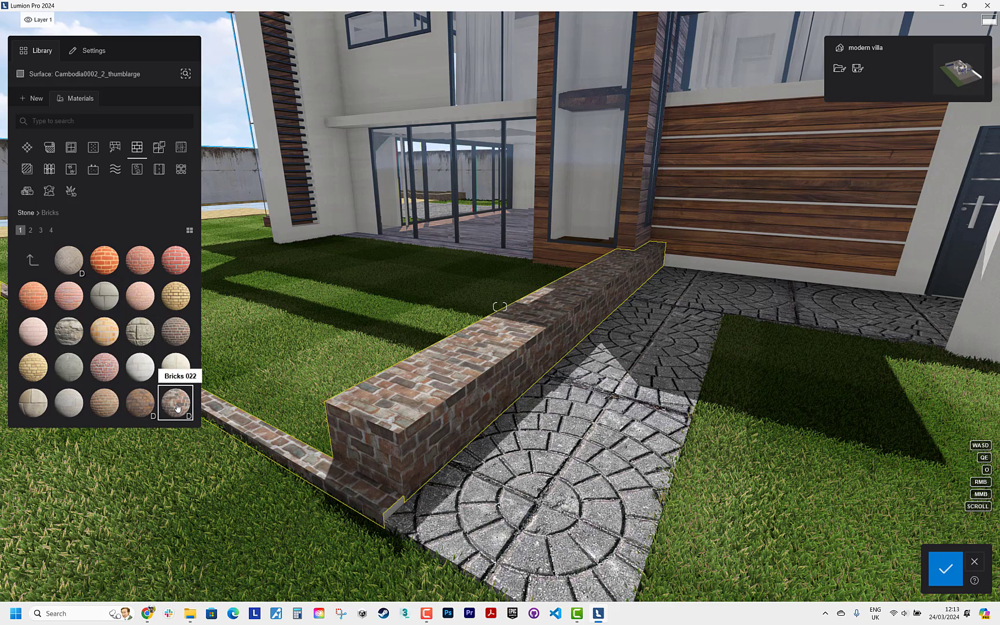
Step: Try Bricks 021 on the low garden wall beside the path, then apply Polii Bricks Old 03 VAR 1 3072
{"action": "left_click", "coordinate": [140, 405]}
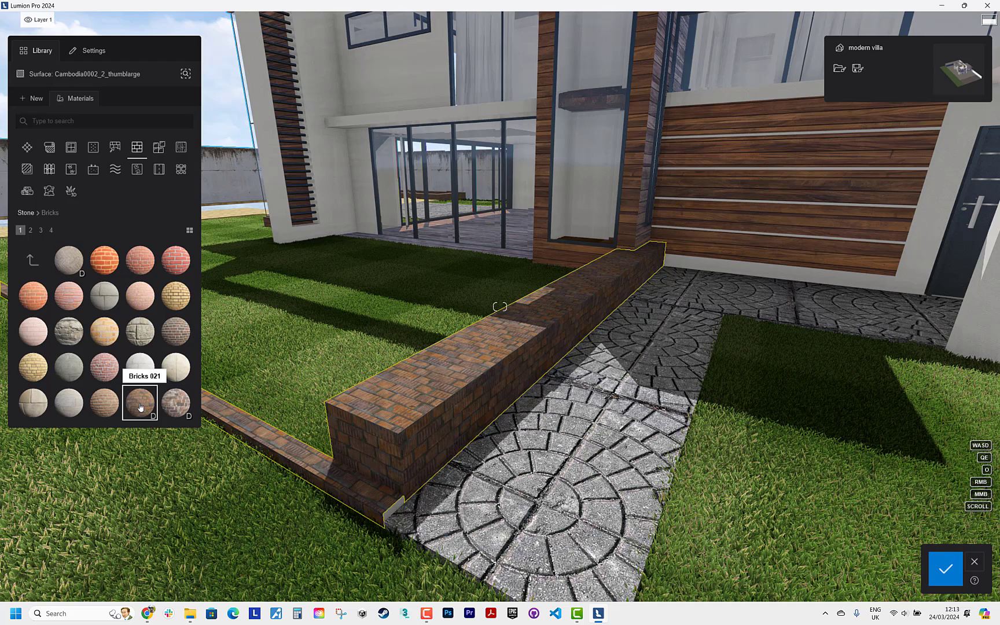
{"action": "scroll", "coordinate": [140, 407], "scroll_direction": "down", "scroll_amount": 5}
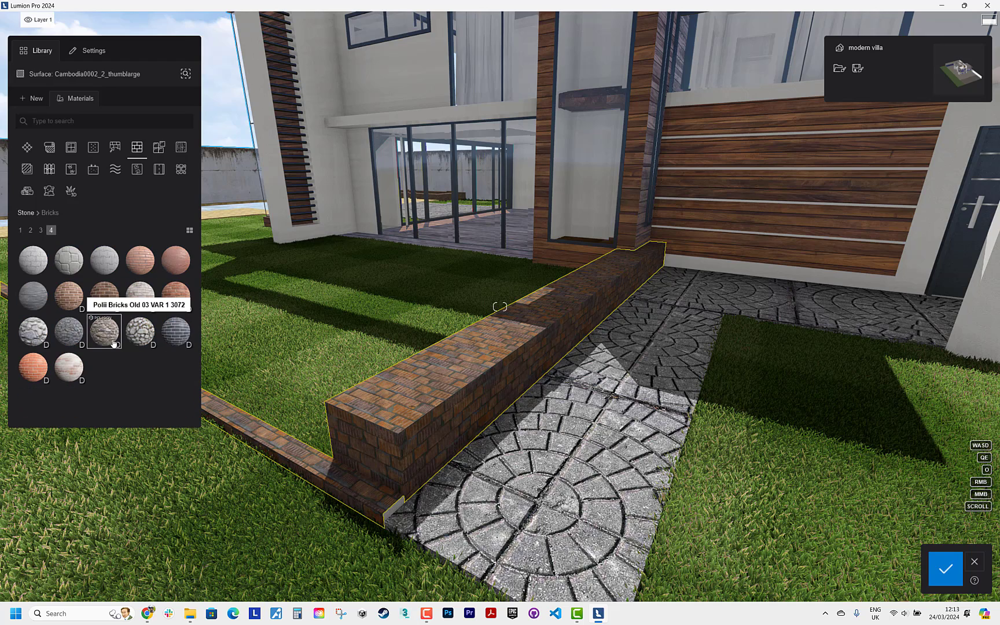
{"action": "left_click", "coordinate": [105, 330]}
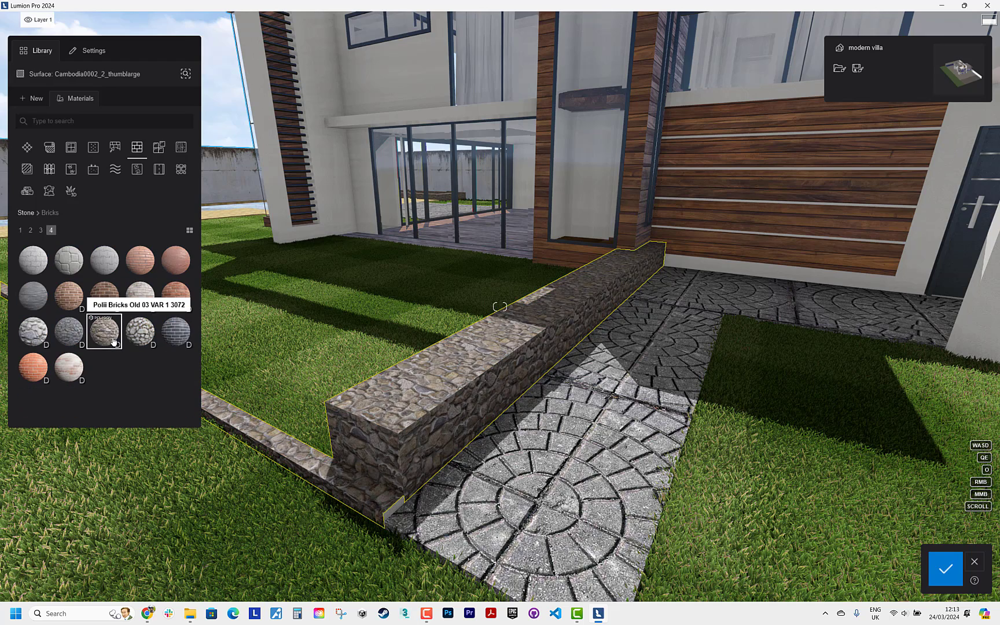
Step: Select the 8_sidewalks path surface and try a dark grey square tile from the Tiles materials on it
{"action": "left_click", "coordinate": [616, 431]}
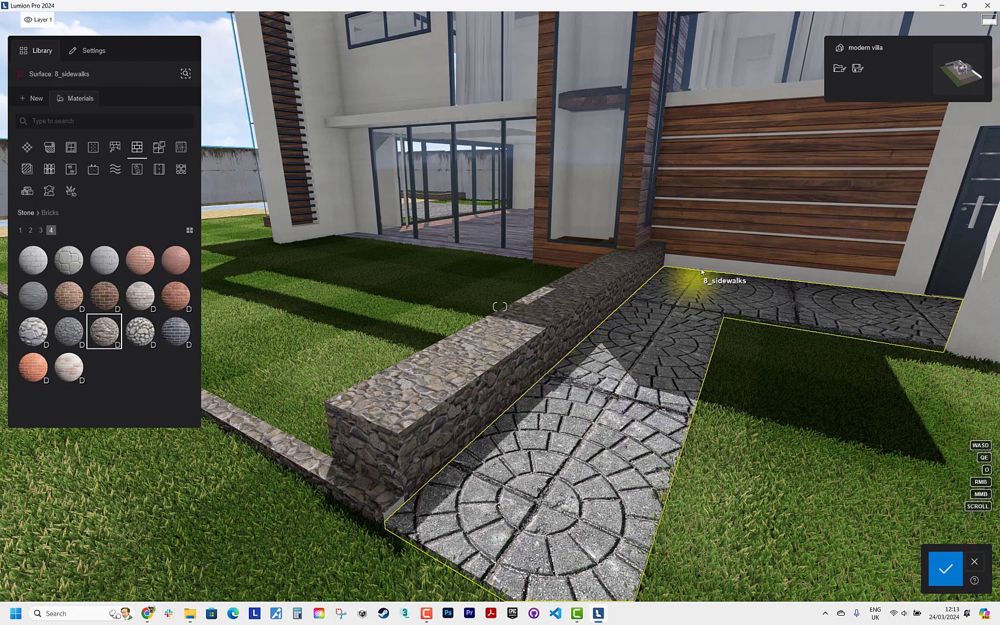
{"action": "left_click", "coordinate": [162, 149]}
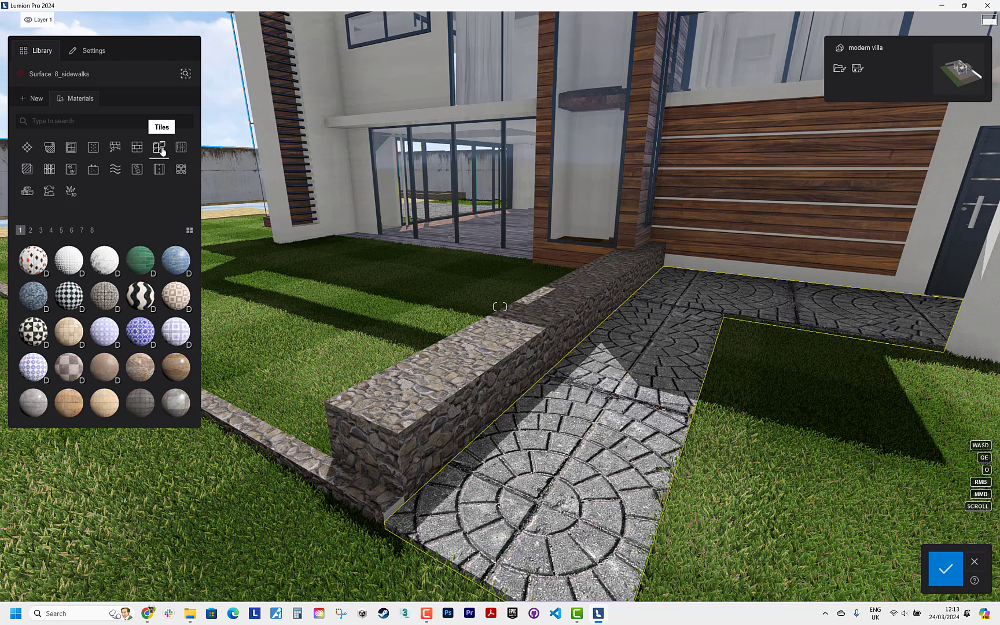
{"action": "left_click", "coordinate": [146, 398]}
{"action": "scroll", "coordinate": [131, 350], "scroll_direction": "down", "scroll_amount": 5}
{"action": "scroll", "coordinate": [132, 347], "scroll_direction": "up", "scroll_amount": 5}
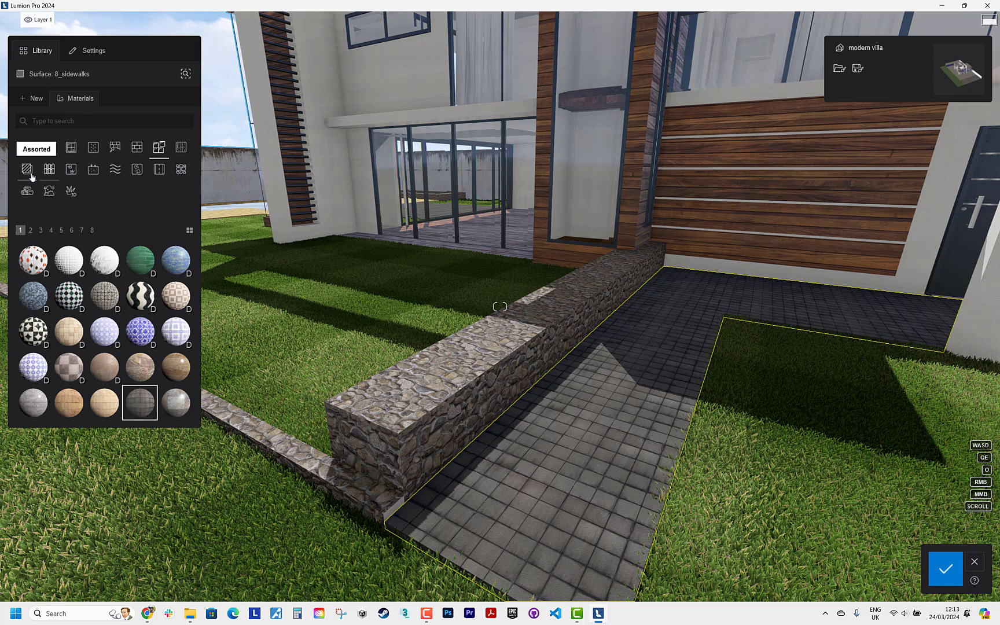
Step: Try Rock materials on the sidewalk: the coarse grey rubble, the mossy rock, then Pebbles 001 2048
{"action": "left_click", "coordinate": [178, 173]}
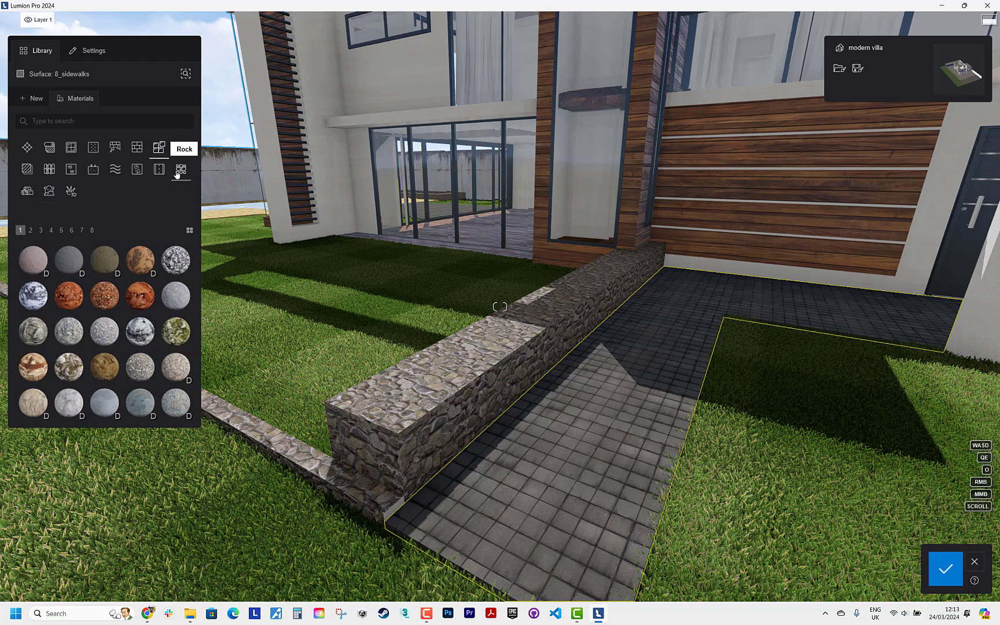
{"action": "left_click", "coordinate": [180, 265]}
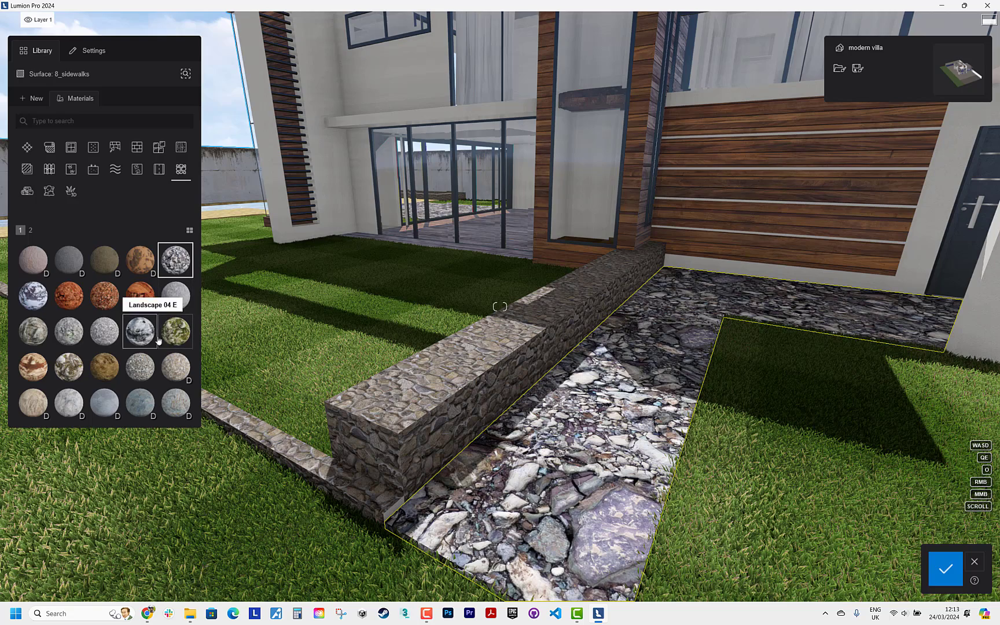
{"action": "left_click", "coordinate": [176, 332]}
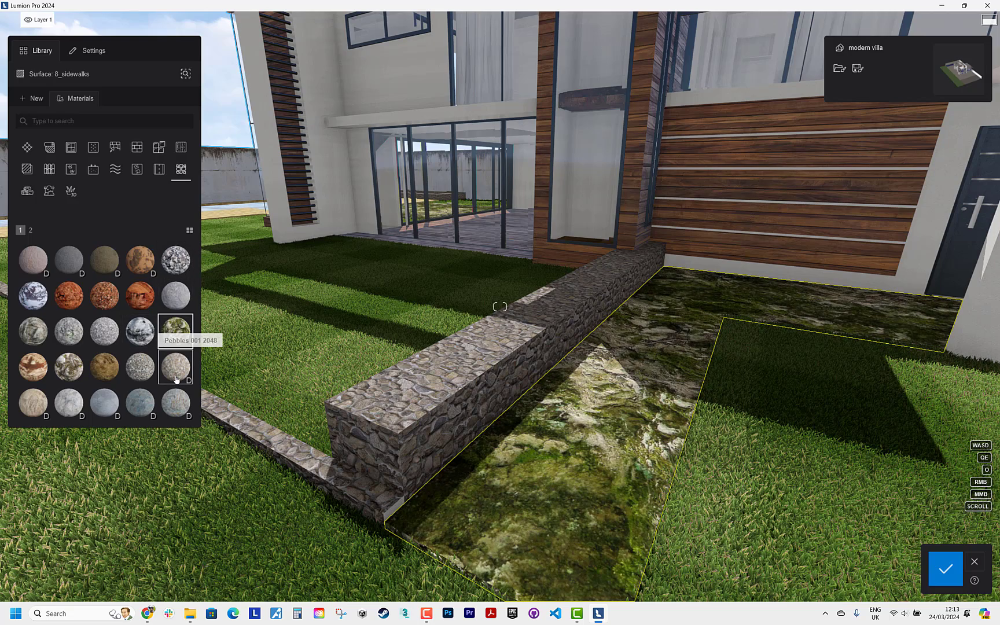
{"action": "left_click", "coordinate": [176, 379]}
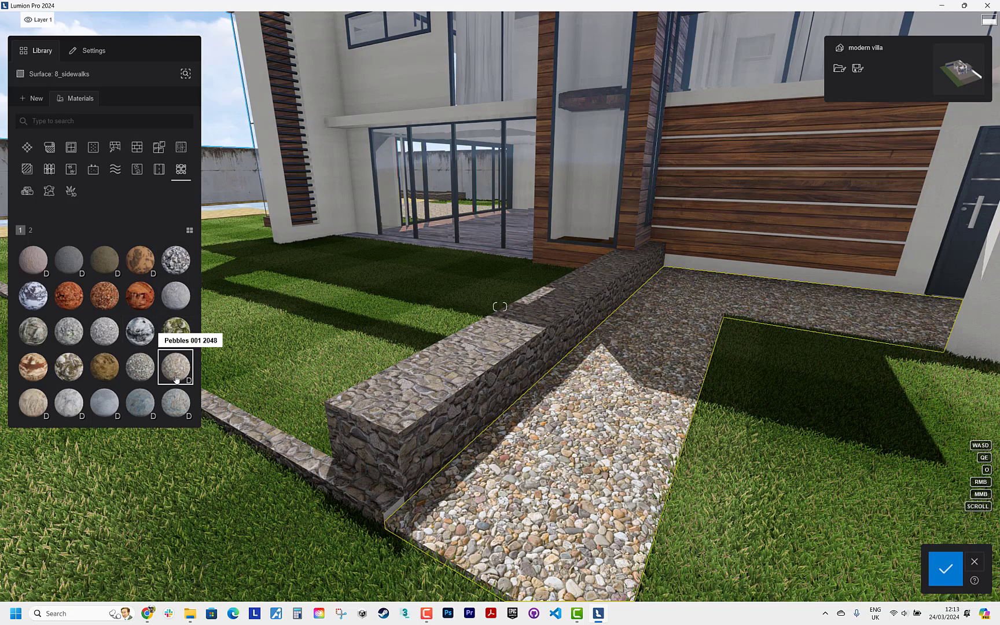
{"action": "scroll", "coordinate": [177, 379], "scroll_direction": "down", "scroll_amount": 1}
Step: Compare Tiles materials on the sidewalk, trying Tiles 011 1024 and a light grey square tile, ending with Tiles 037 1024
{"action": "left_click", "coordinate": [160, 150]}
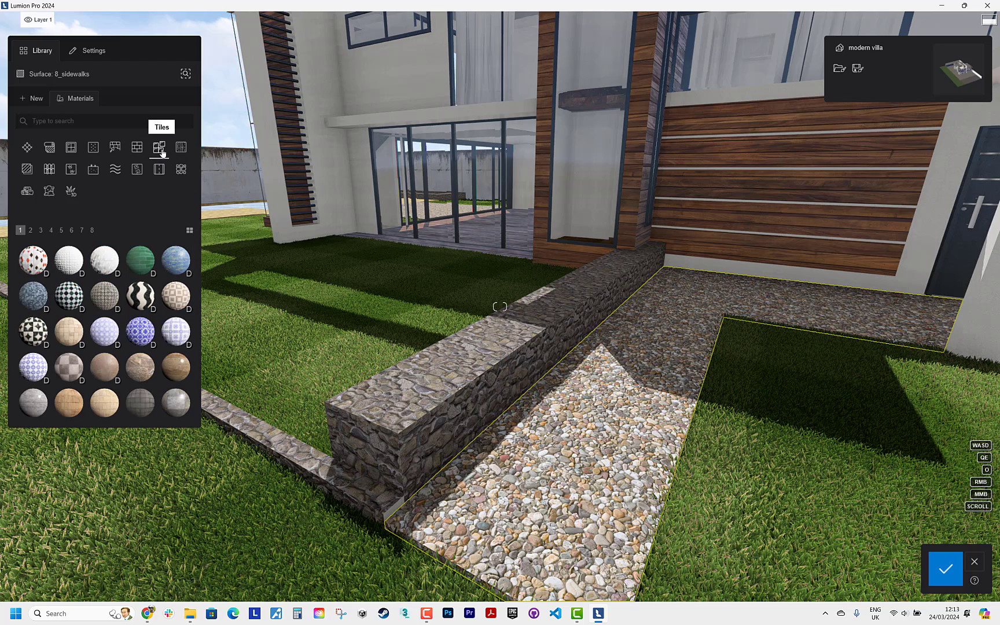
{"action": "scroll", "coordinate": [139, 307], "scroll_direction": "down", "scroll_amount": 2}
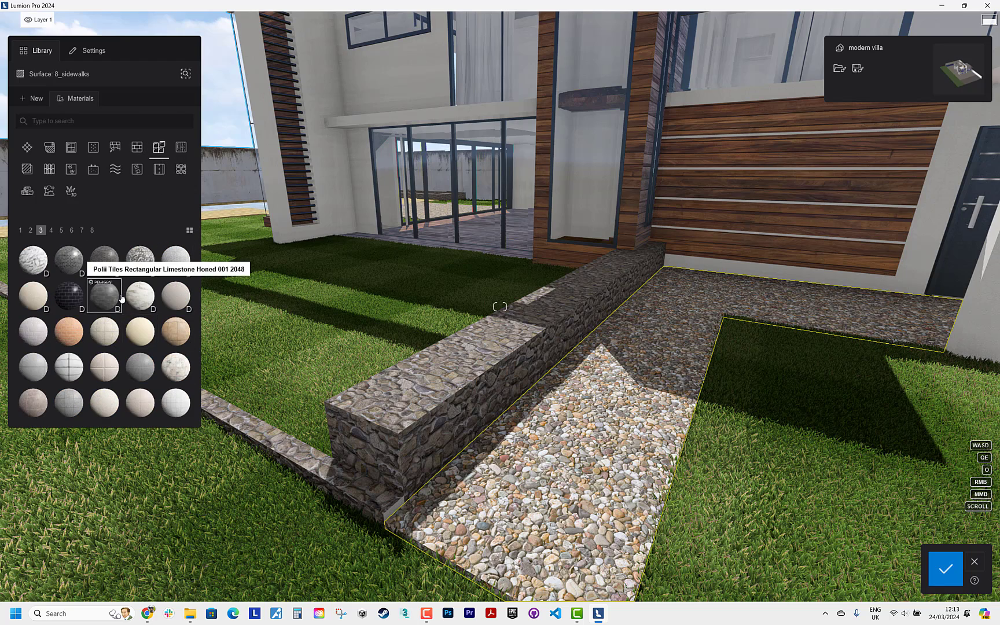
{"action": "left_click", "coordinate": [175, 368]}
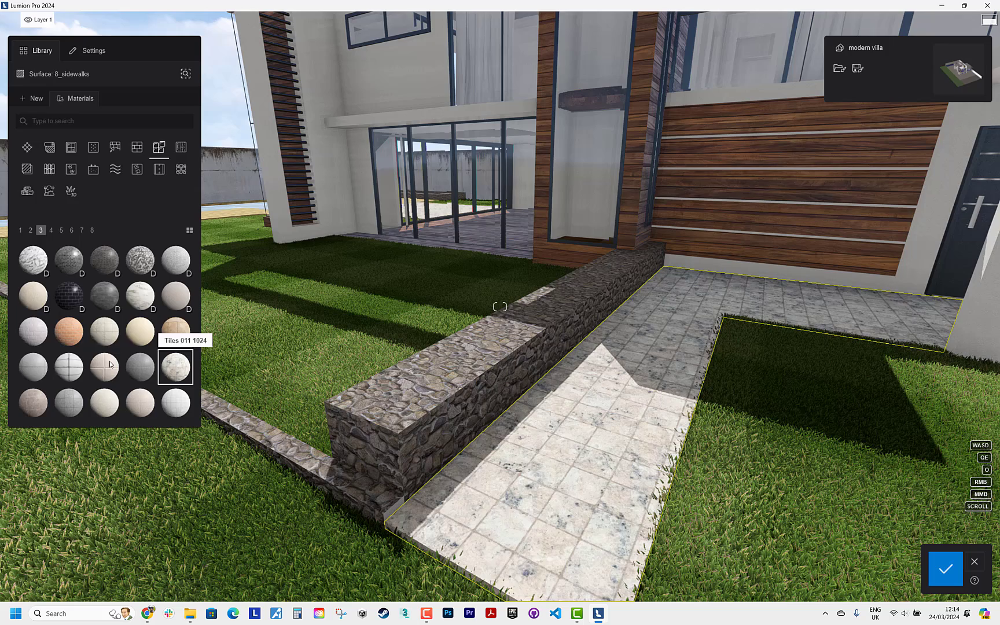
{"action": "left_click", "coordinate": [72, 404]}
{"action": "scroll", "coordinate": [95, 383], "scroll_direction": "down", "scroll_amount": 2}
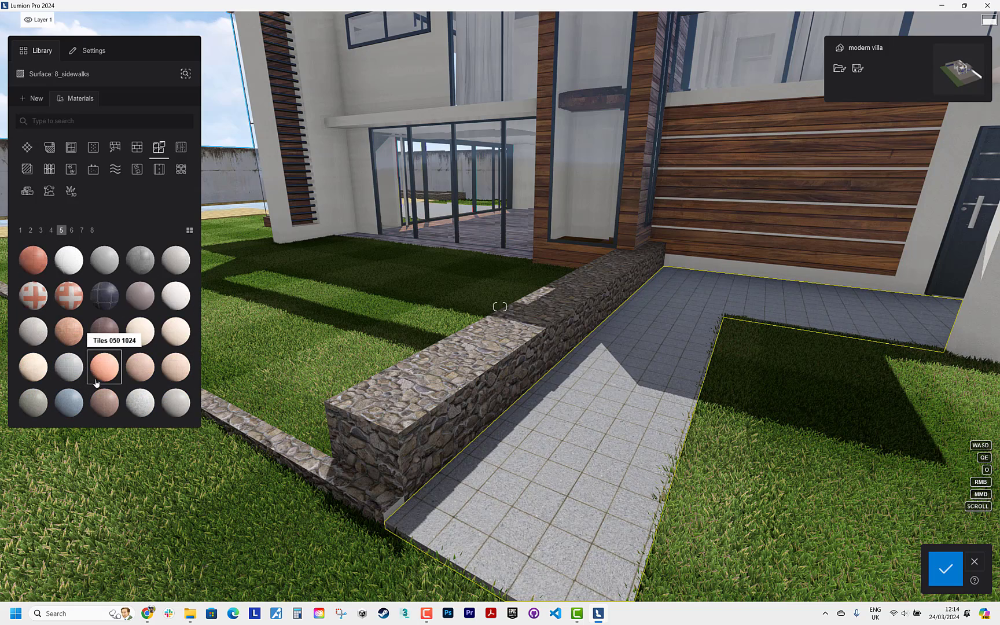
{"action": "left_click", "coordinate": [146, 267]}
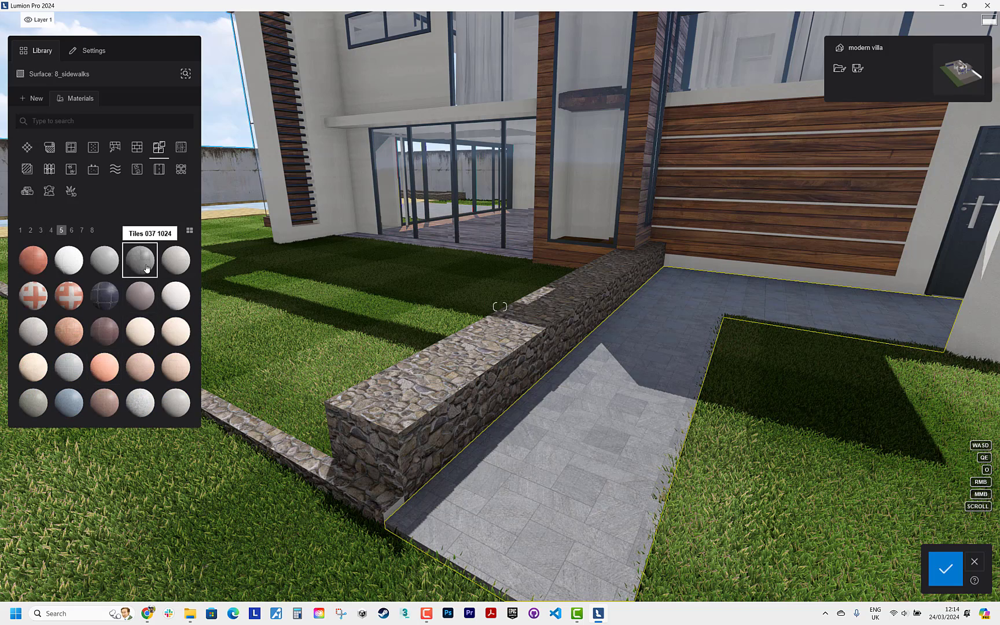
Step: Browse the remaining Tiles materials and try the white hexagonal marble tile on the sidewalk
{"action": "scroll", "coordinate": [146, 272], "scroll_direction": "down", "scroll_amount": 3}
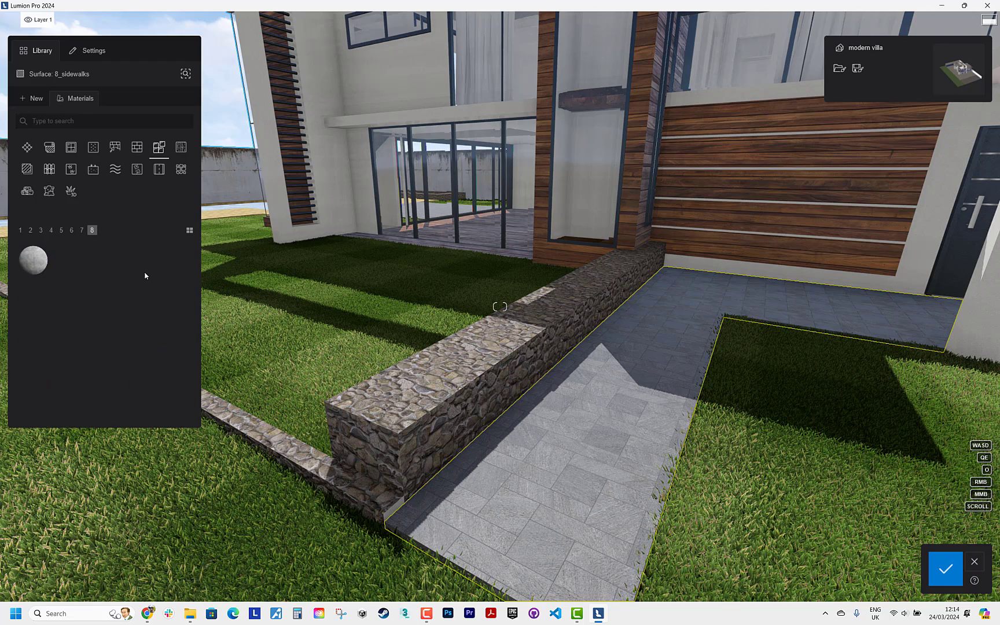
{"action": "scroll", "coordinate": [145, 275], "scroll_direction": "up", "scroll_amount": 3}
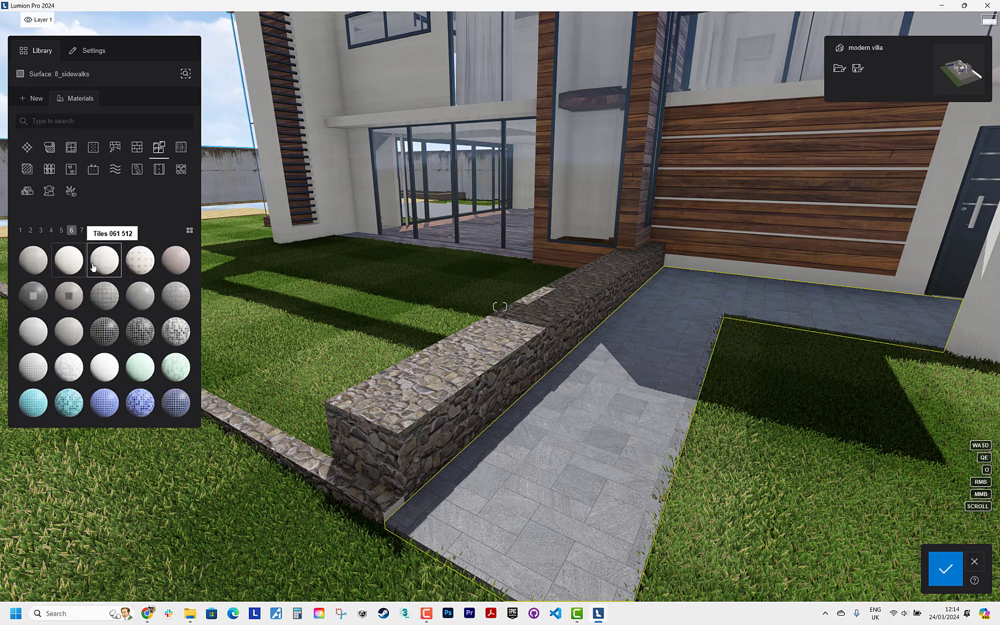
{"action": "scroll", "coordinate": [94, 266], "scroll_direction": "up", "scroll_amount": 2}
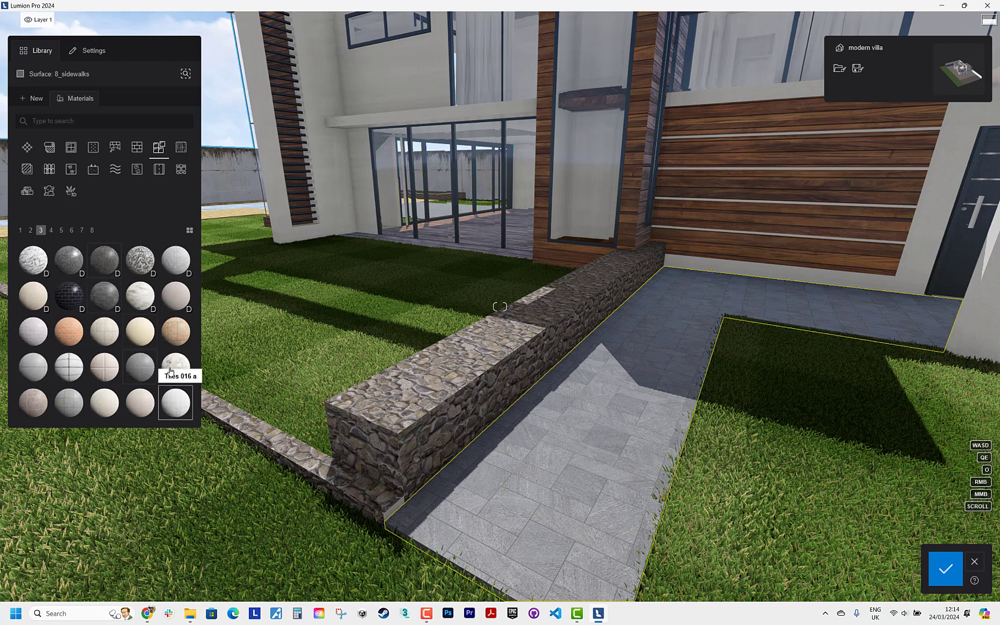
{"action": "scroll", "coordinate": [146, 330], "scroll_direction": "up", "scroll_amount": 1}
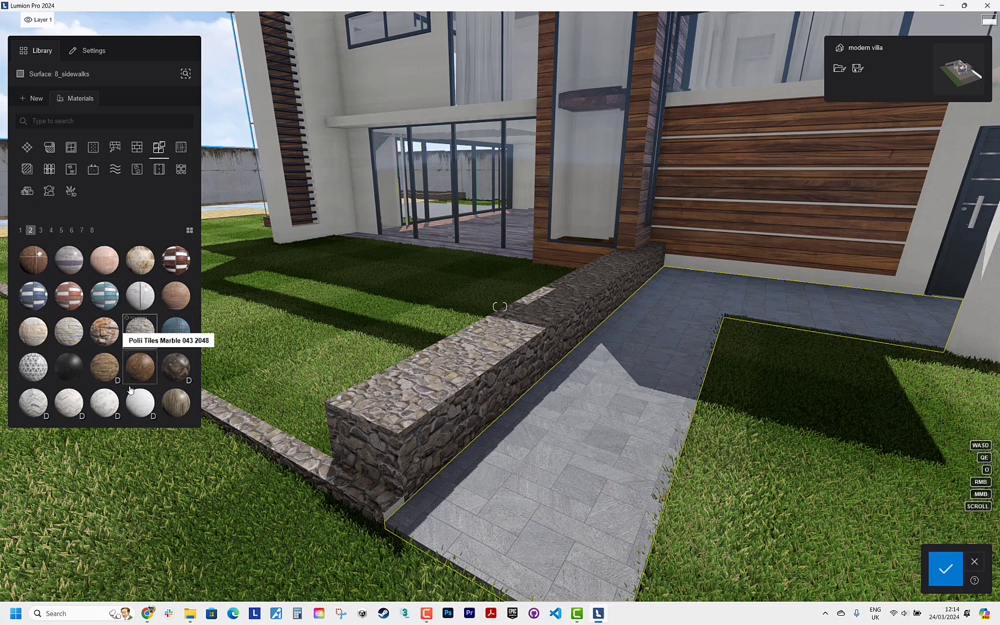
{"action": "left_click", "coordinate": [115, 405]}
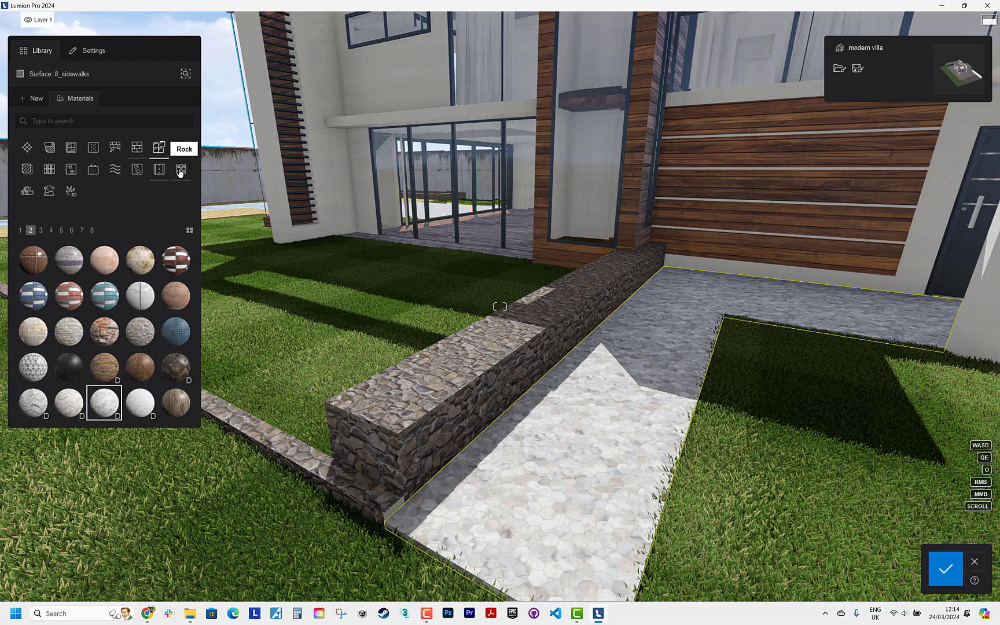
Step: Try the reddish irregular flagstone from the Stone materials on the sidewalk, then apply the white Soapstone
{"action": "left_click", "coordinate": [137, 169]}
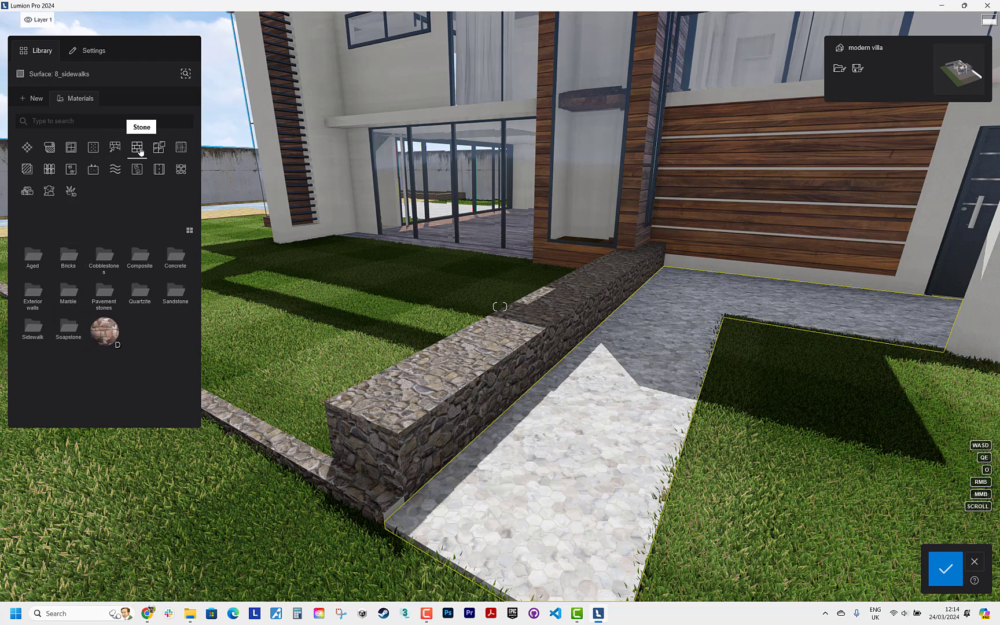
{"action": "left_click", "coordinate": [104, 340]}
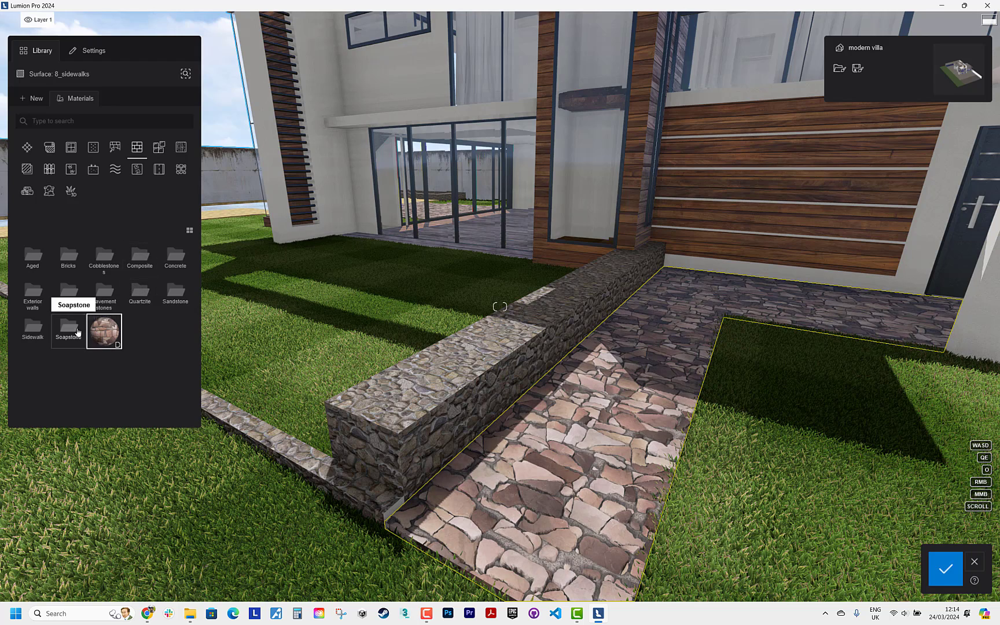
{"action": "left_click", "coordinate": [70, 327]}
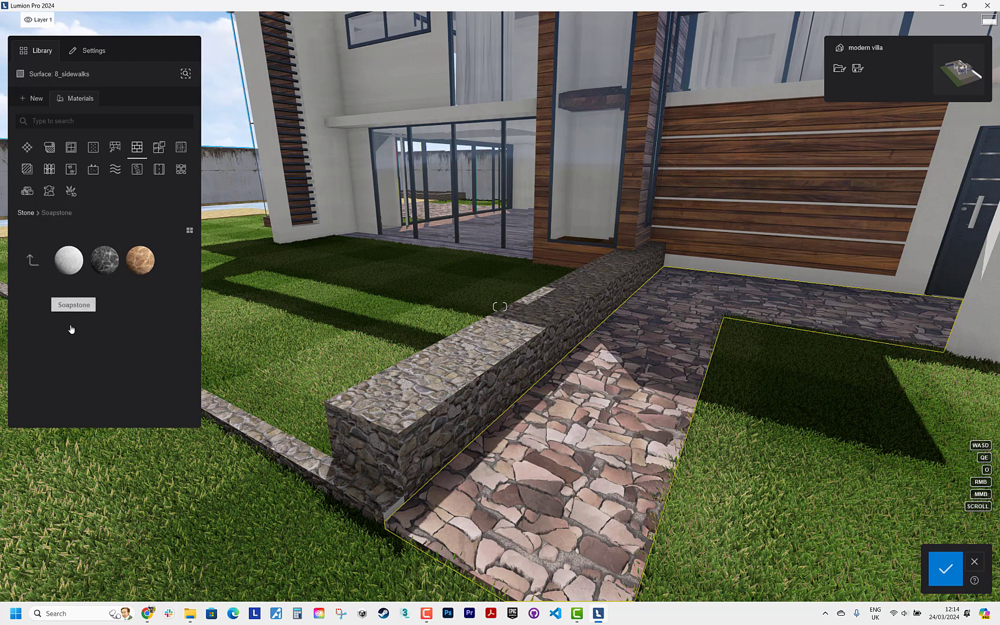
{"action": "left_click", "coordinate": [69, 263]}
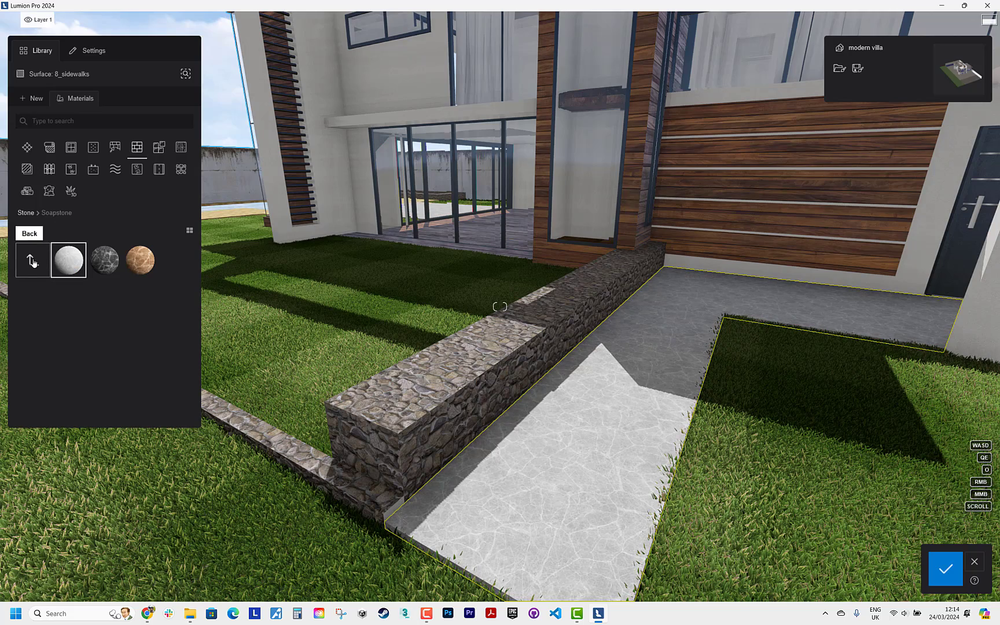
Step: Review the new path and wall materials around the villa, and save the material changes
{"action": "right_click_drag", "start_coordinate": [519, 369], "coordinate": [566, 301]}
{"action": "key", "text": "s"}
{"action": "key", "text": "d"}
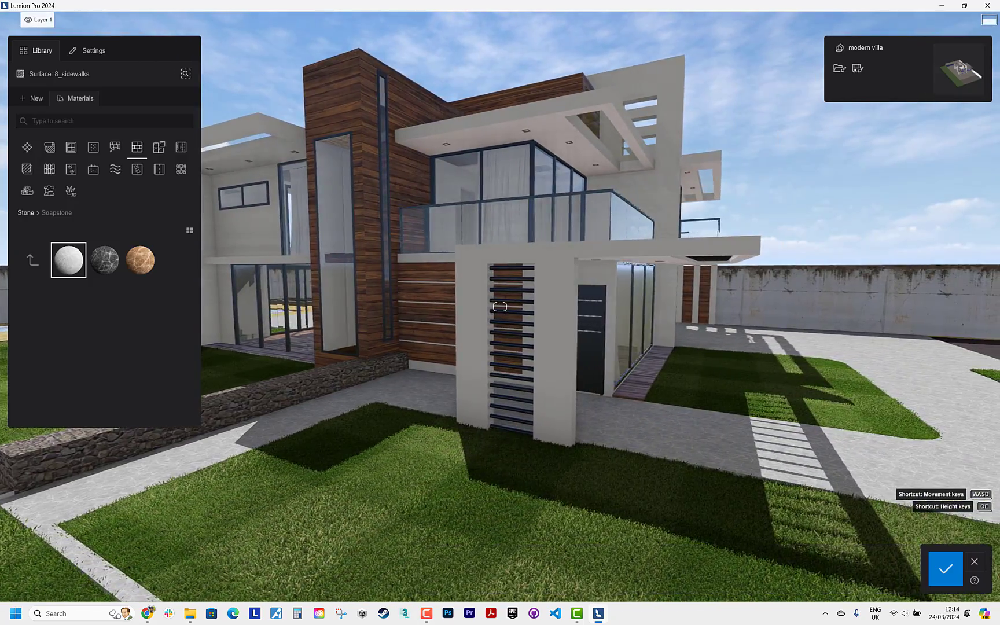
{"action": "key", "text": "w"}
{"action": "right_click_drag", "start_coordinate": [500, 306], "coordinate": [557, 388]}
{"action": "left_click", "coordinate": [945, 570]}
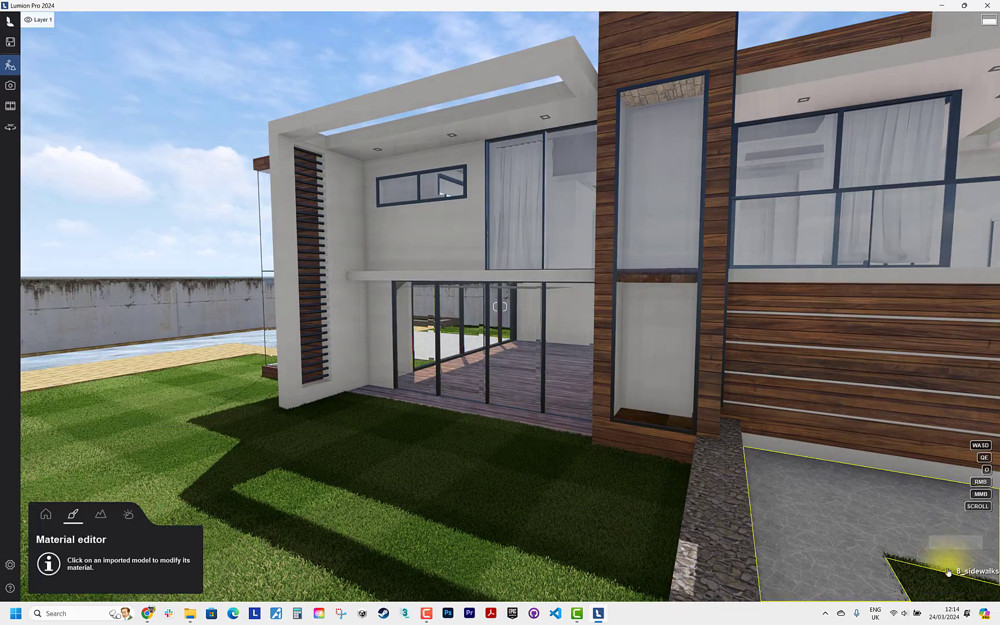
Step: Switch to photo mode and recall the stored camera view of photo 1
{"action": "mouse_move", "coordinate": [6, 38]}
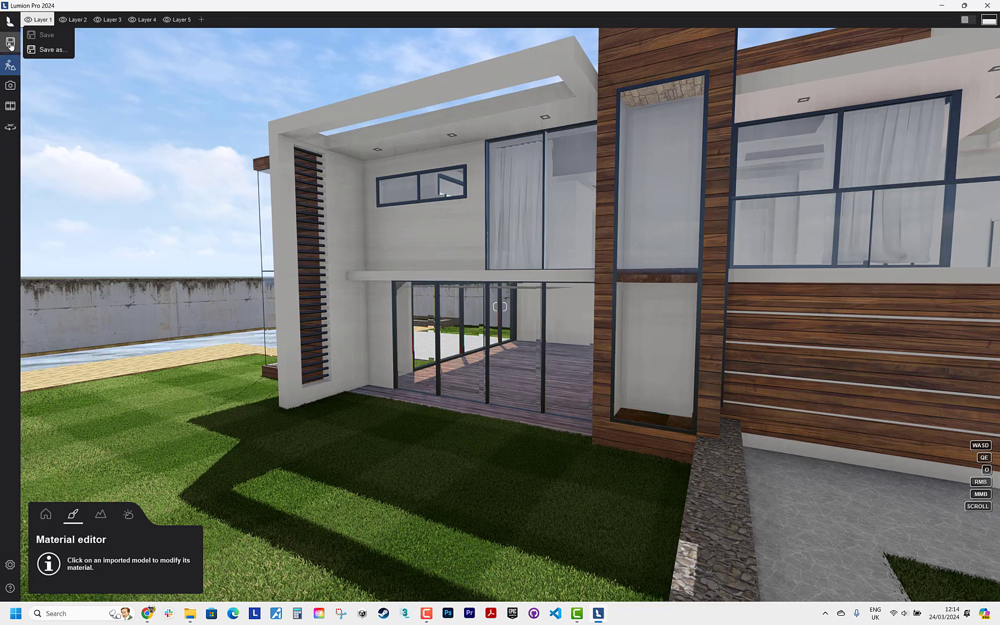
{"action": "left_click", "coordinate": [10, 86]}
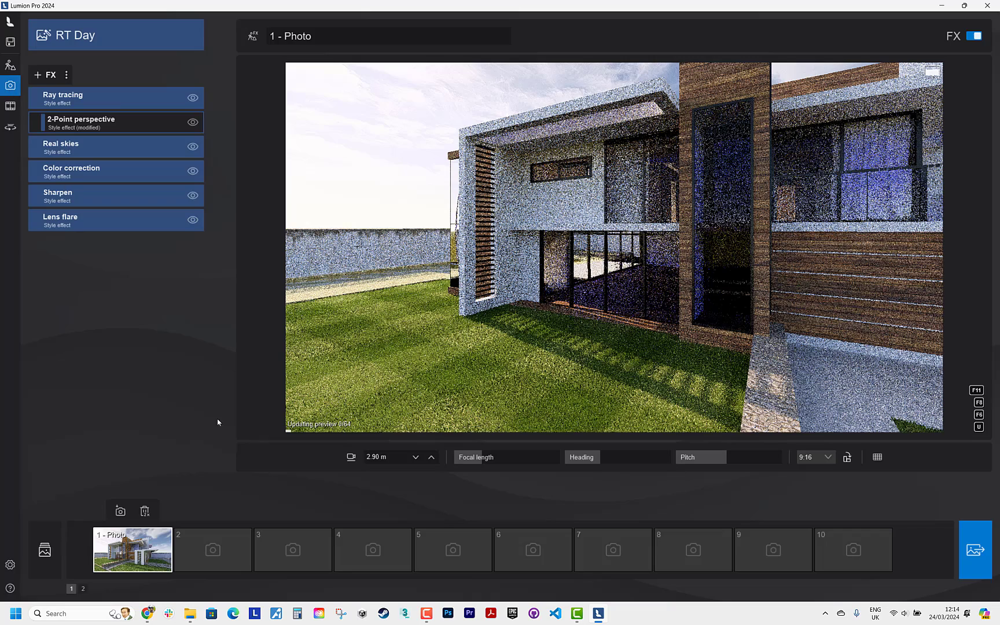
{"action": "left_click", "coordinate": [134, 550]}
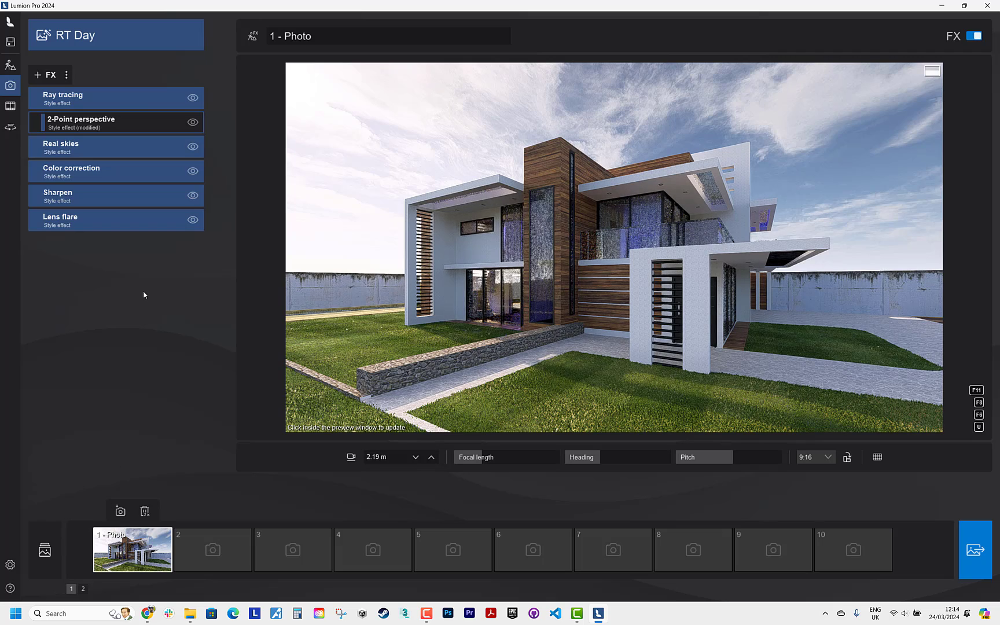
Step: Add the Reflection effect to the photo's RT Day style
{"action": "left_click", "coordinate": [58, 78]}
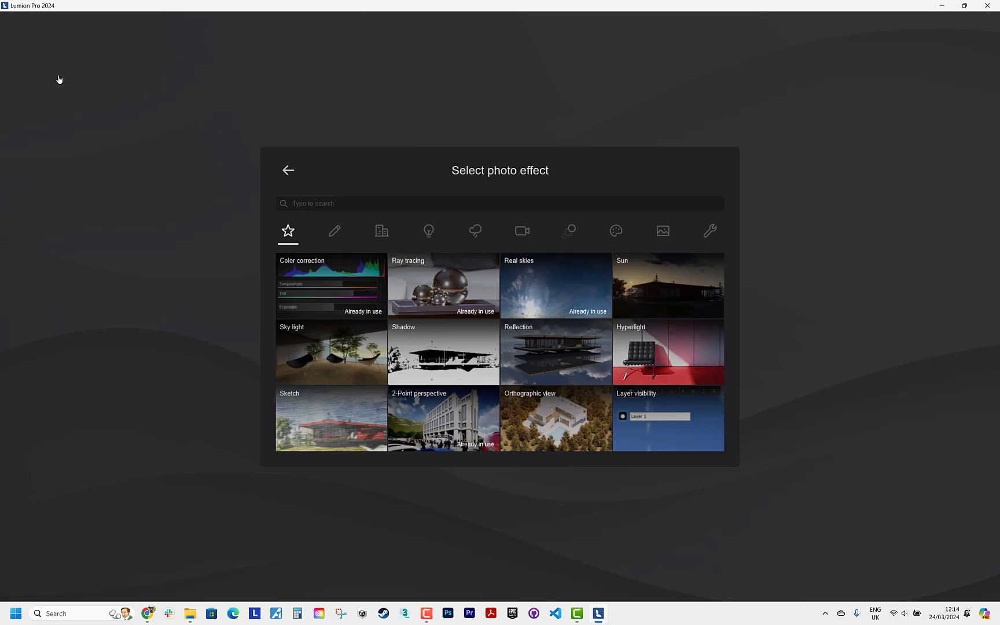
{"action": "left_click", "coordinate": [547, 337]}
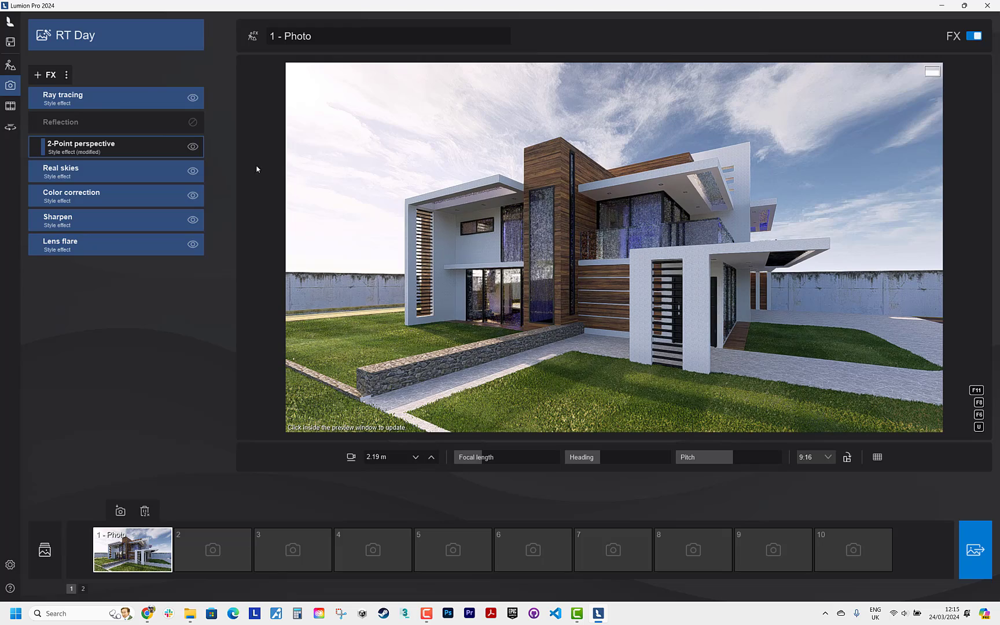
{"action": "mouse_move", "coordinate": [193, 126]}
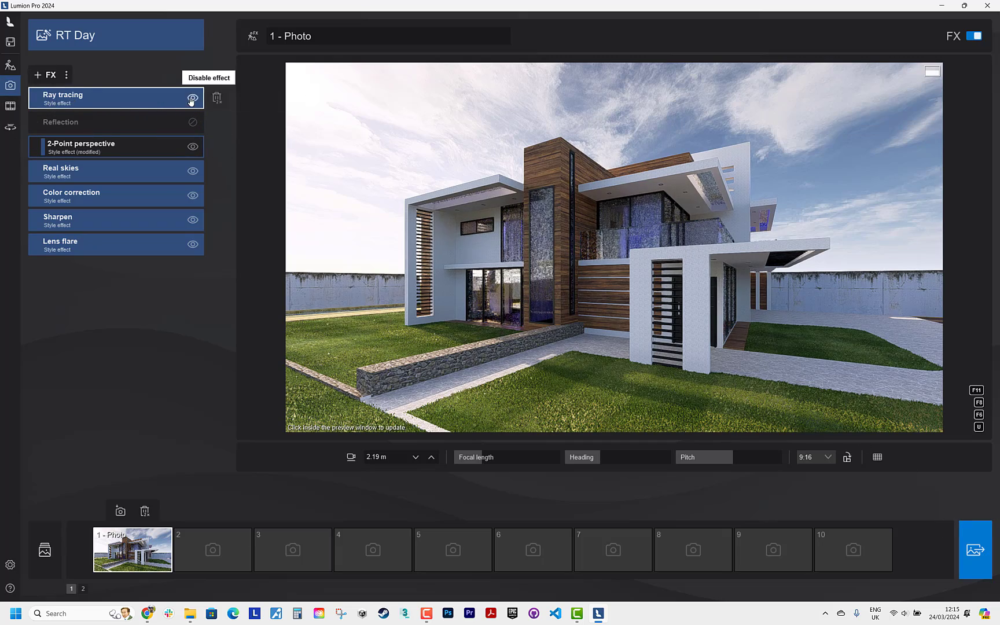
Step: Lower the Real skies heading below 0° until sunlight falls on the villa's front walls and wood cladding
{"action": "left_click", "coordinate": [116, 170]}
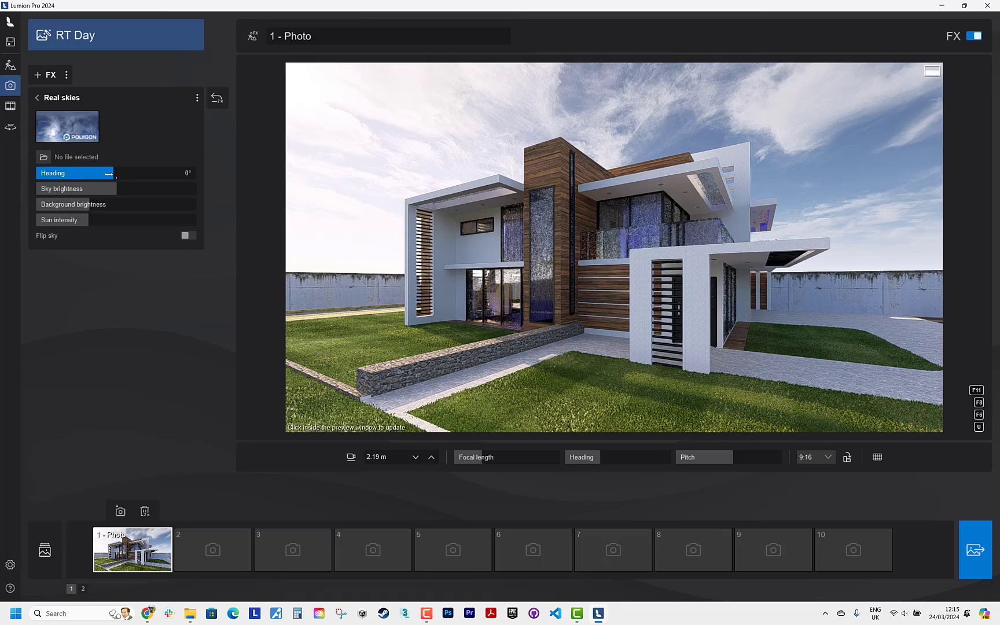
{"action": "left_click_drag", "start_coordinate": [108, 174], "coordinate": [7, 194]}
{"action": "left_click_drag", "start_coordinate": [67, 189], "coordinate": [84, 204]}
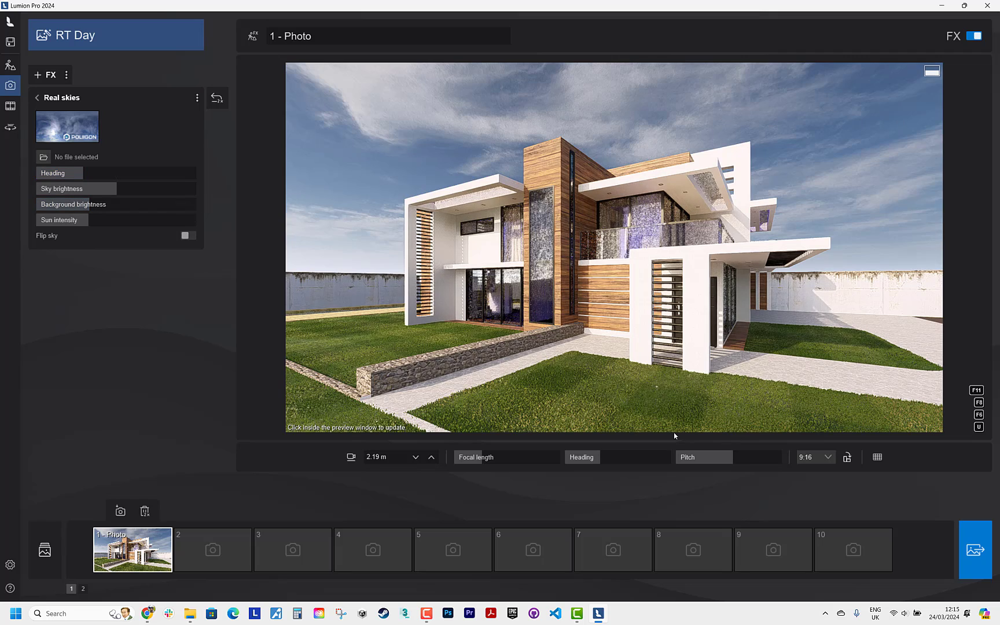
Step: Render the current shot at Desktop size, 1920x1080, as 01.jpg in the 01_Lumion_2024 folder, using the Optimized option
{"action": "left_click", "coordinate": [982, 554]}
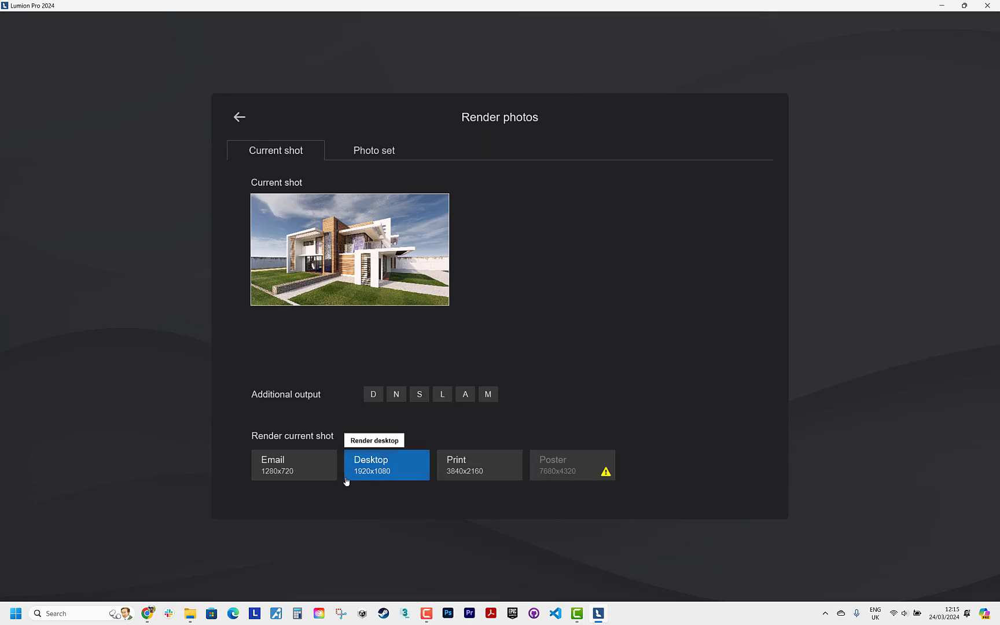
{"action": "left_click", "coordinate": [373, 464]}
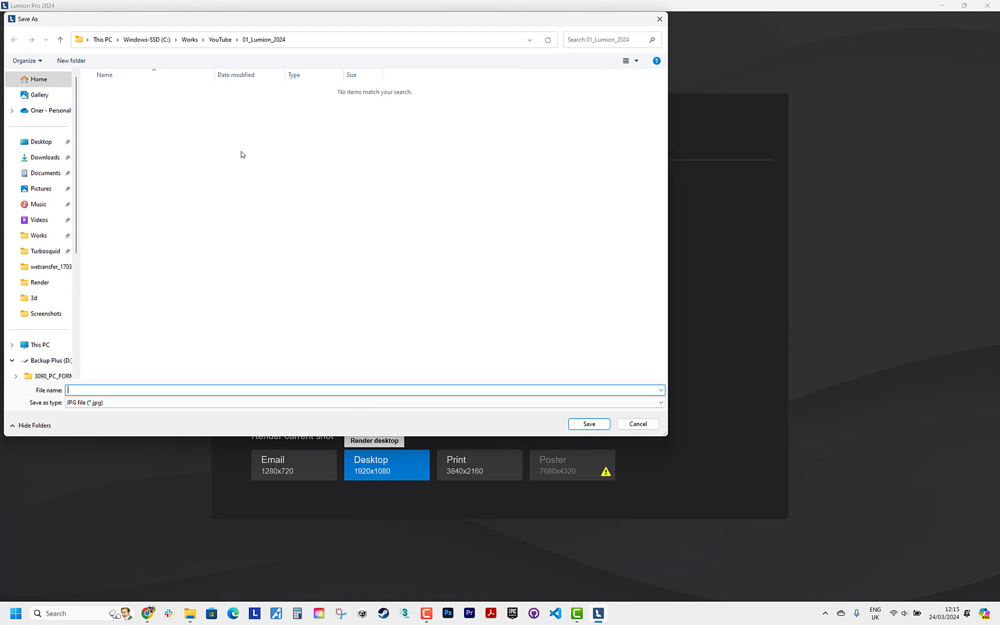
{"action": "key", "text": "Return"}
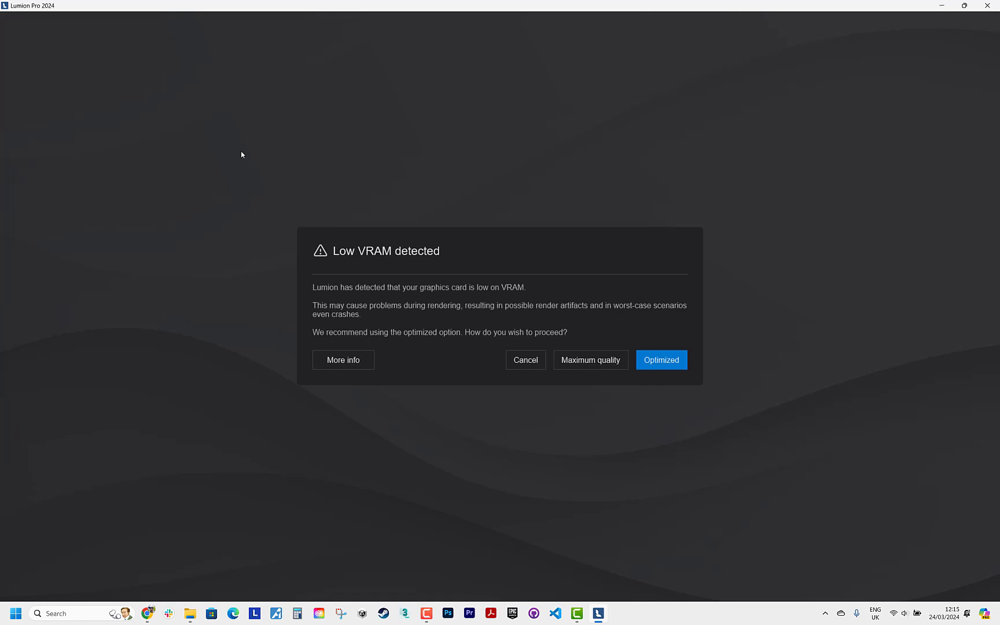
{"action": "left_click", "coordinate": [667, 363]}
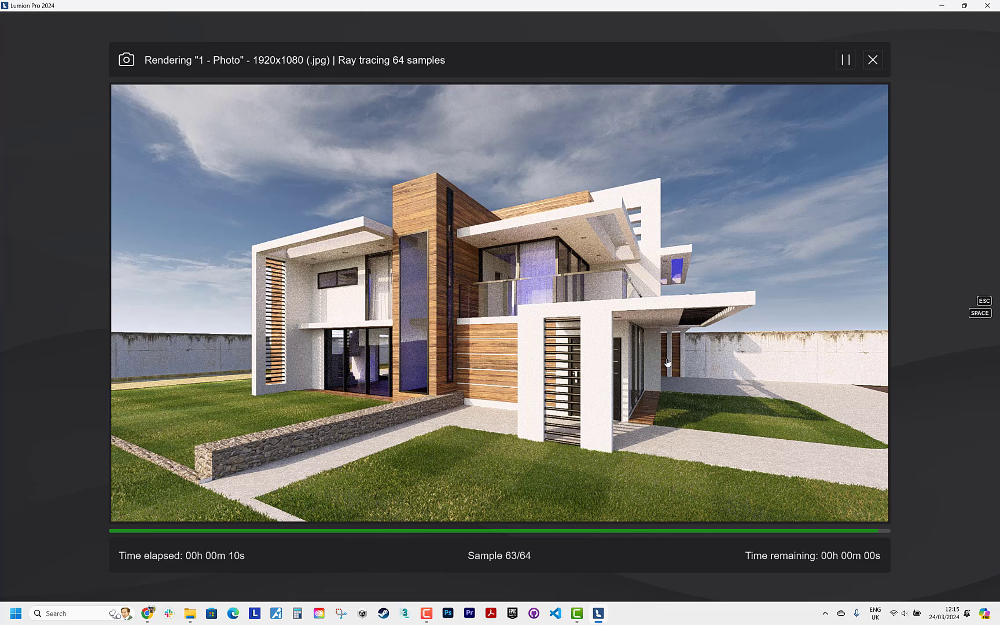
Step: Open the finished render 01.jpg from its output folder, inspect the villa up close, and return to Lumion's photo mode
{"action": "left_click", "coordinate": [716, 550]}
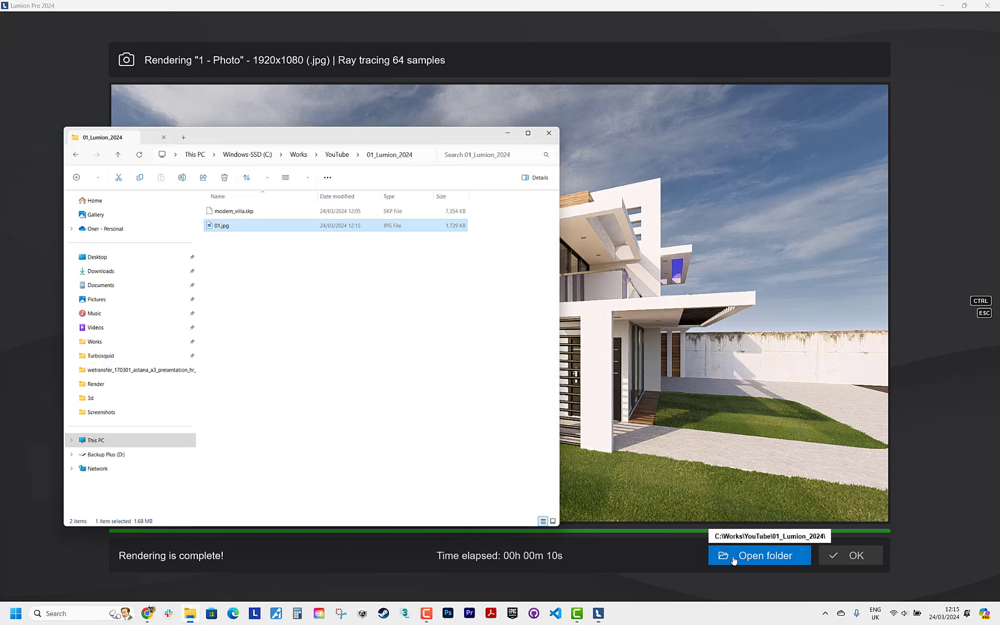
{"action": "double_click", "coordinate": [311, 186]}
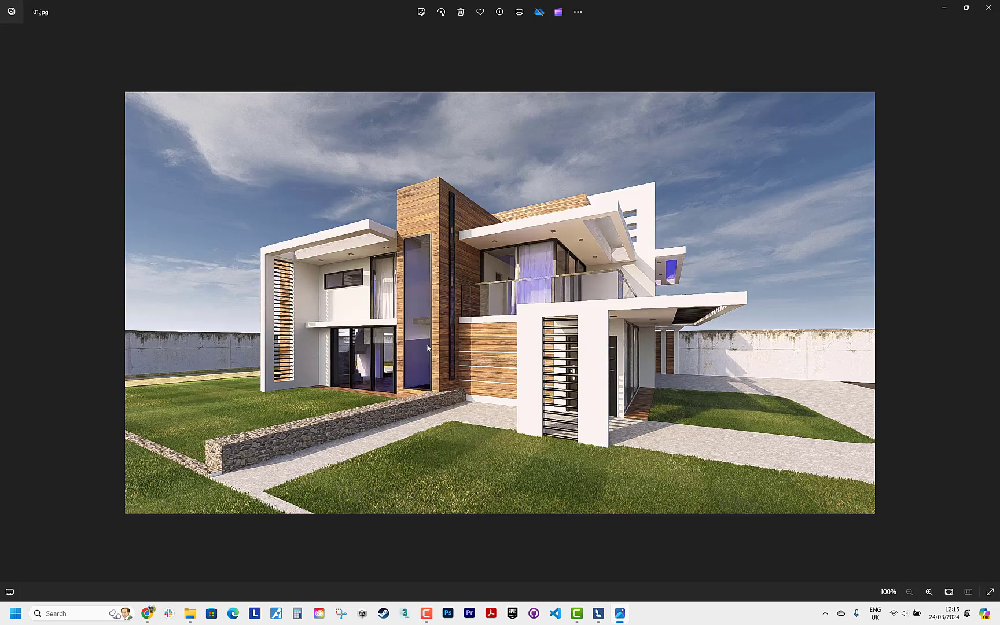
{"action": "scroll", "coordinate": [427, 347], "scroll_direction": "up", "scroll_amount": 5}
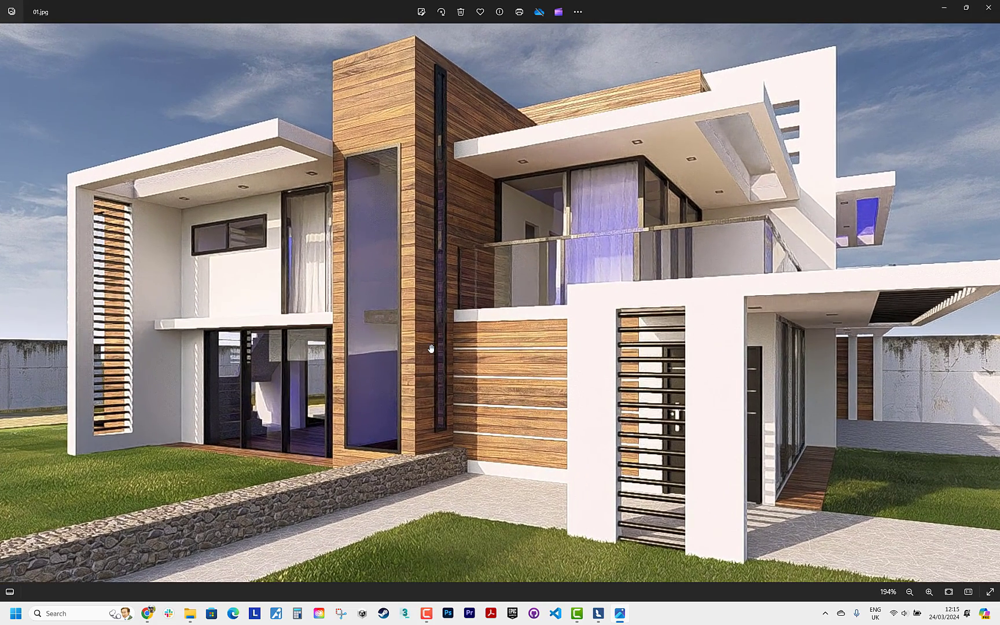
{"action": "scroll", "coordinate": [431, 348], "scroll_direction": "down", "scroll_amount": 5}
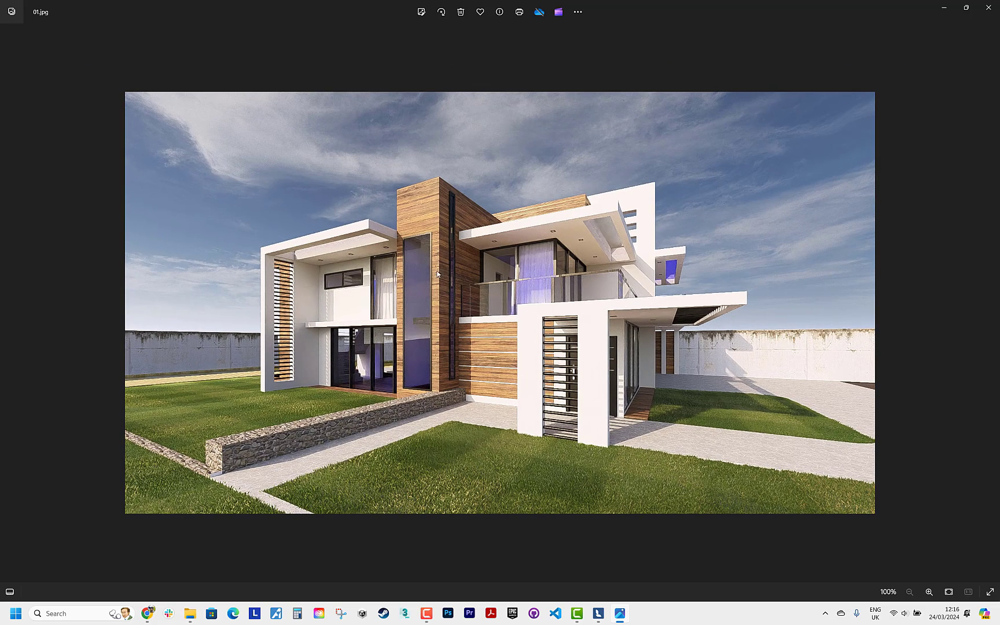
{"action": "left_click", "coordinate": [603, 614]}
{"action": "left_click", "coordinate": [855, 556]}
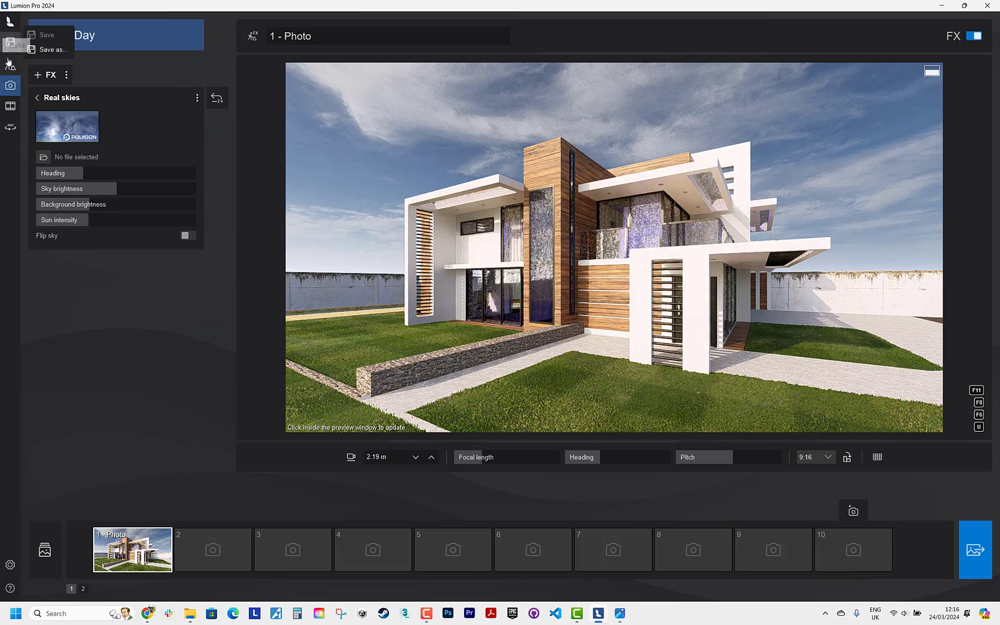
Step: Return to build mode and open the Glass material library for the villa's Translucent_Glass_Gray surfaces
{"action": "left_click", "coordinate": [10, 64]}
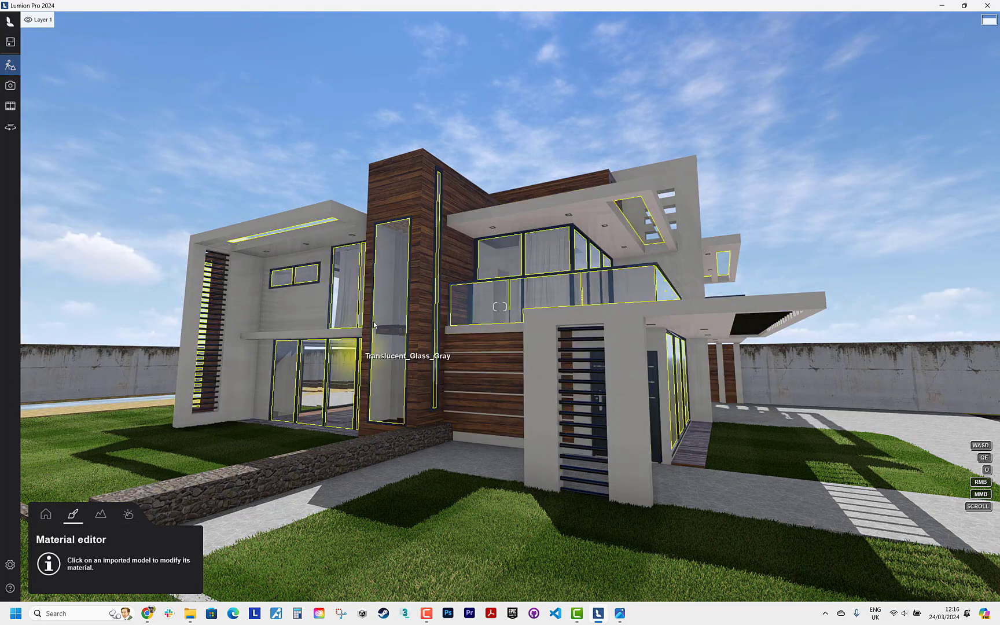
{"action": "left_click", "coordinate": [388, 296]}
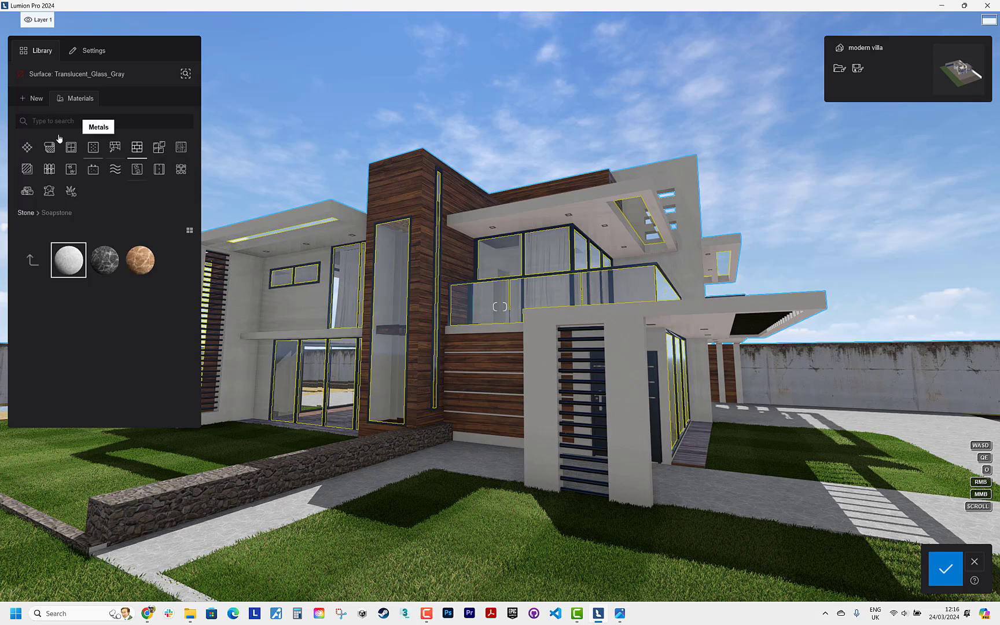
{"action": "left_click", "coordinate": [71, 147]}
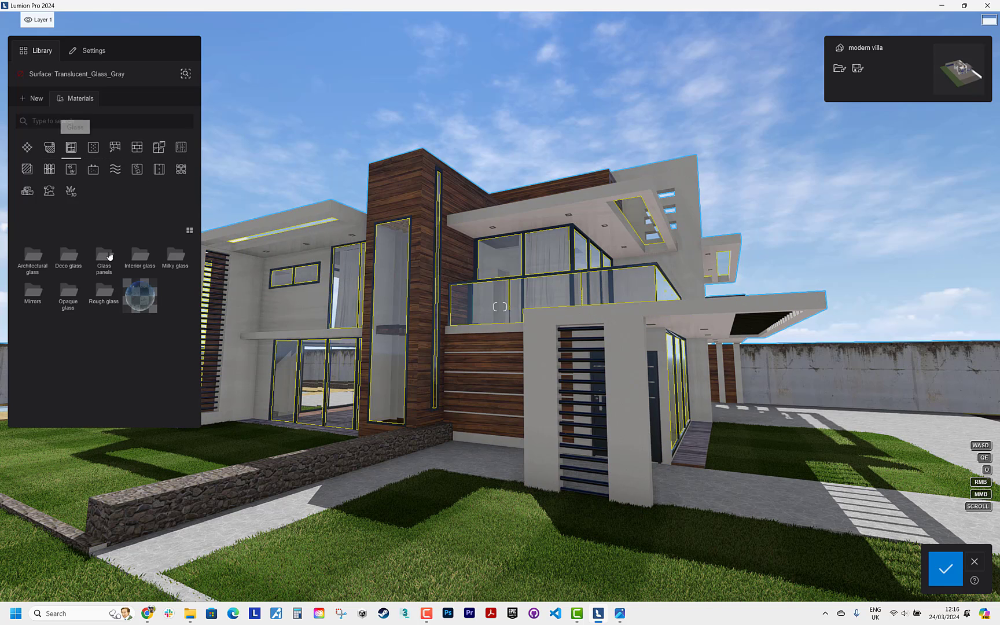
Step: Compare the architectural and deco glass materials, apply the first clear Glass panels material to the villa's glazing, and save the change
{"action": "left_click", "coordinate": [42, 260]}
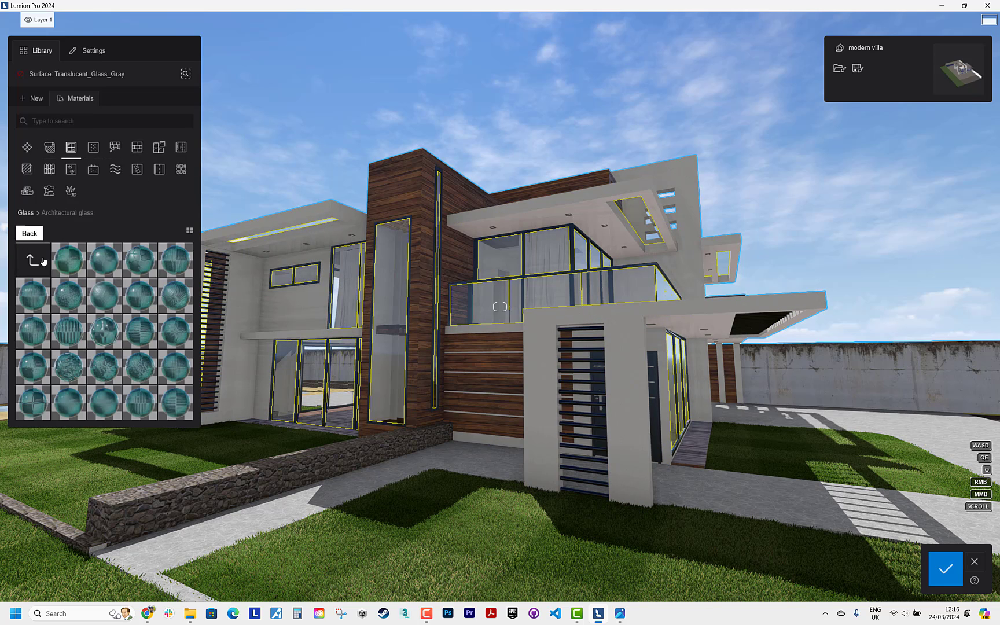
{"action": "left_click", "coordinate": [44, 261]}
{"action": "left_click", "coordinate": [36, 265]}
{"action": "left_click", "coordinate": [32, 265]}
{"action": "left_click", "coordinate": [72, 263]}
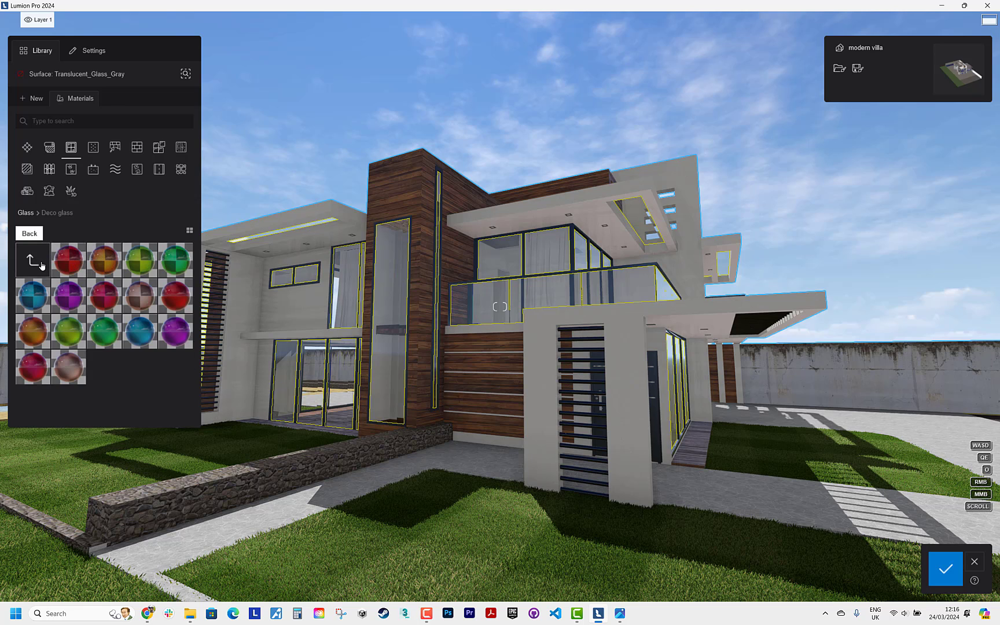
{"action": "left_click", "coordinate": [33, 262]}
{"action": "left_click", "coordinate": [104, 263]}
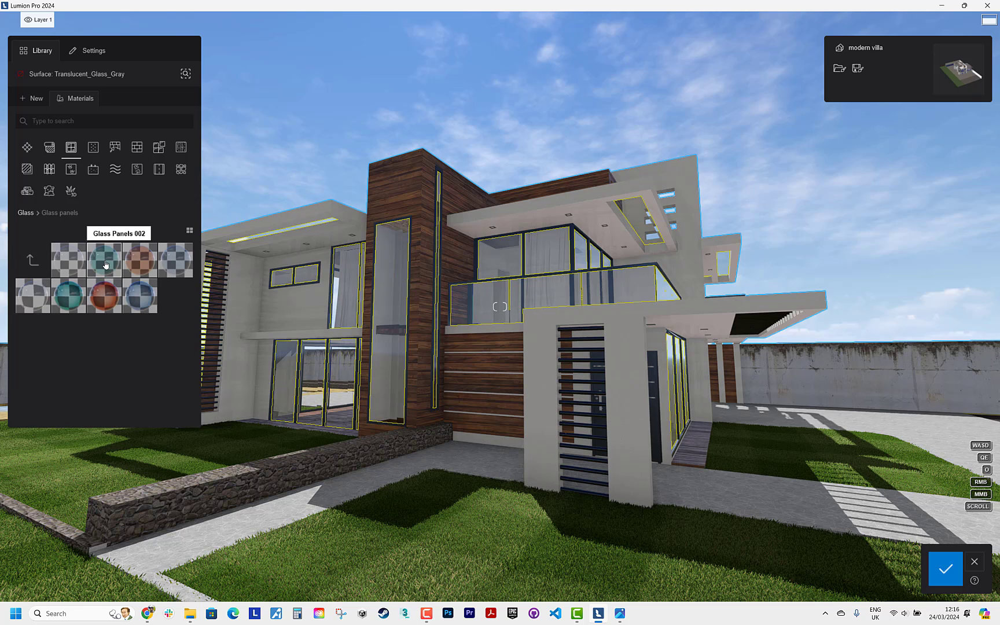
{"action": "left_click", "coordinate": [68, 264]}
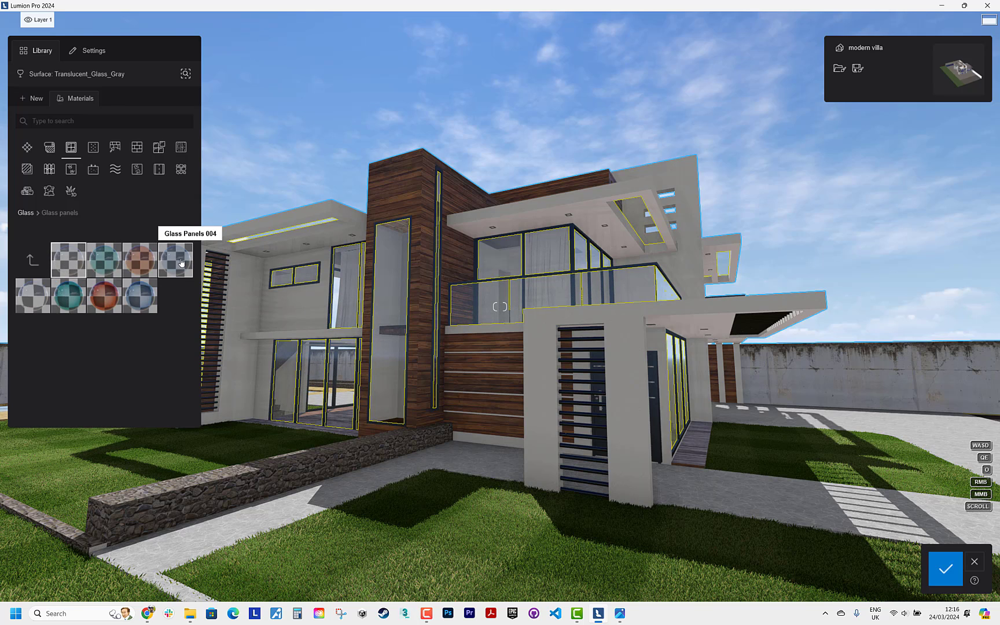
{"action": "left_click", "coordinate": [945, 569]}
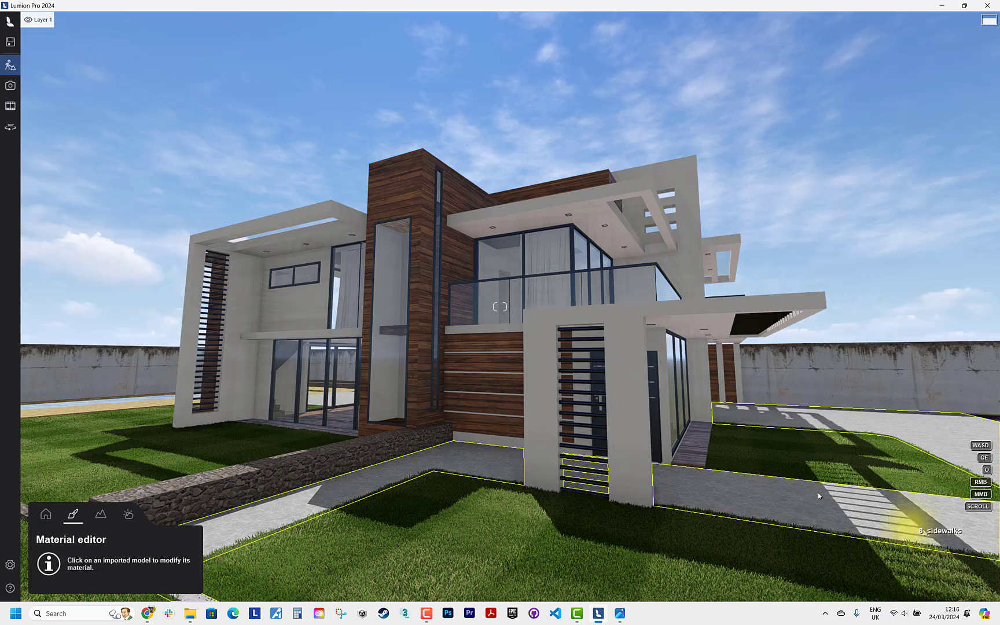
Step: Render photo 1 again at Desktop size, 1920x1080, under the file name 02 with the Optimized option, and close the finished render
{"action": "left_click", "coordinate": [10, 85]}
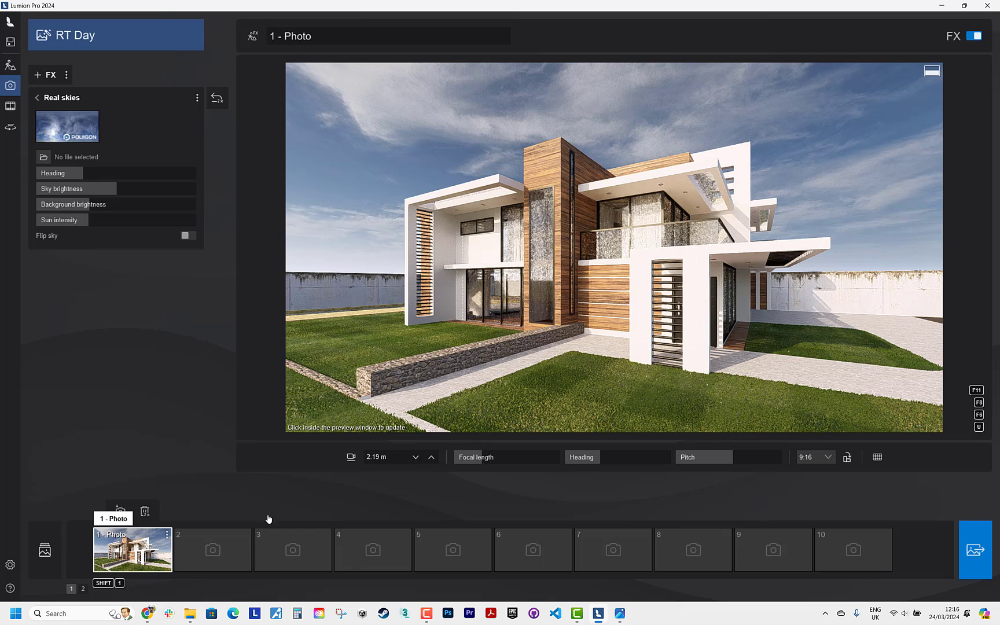
{"action": "left_click", "coordinate": [983, 552]}
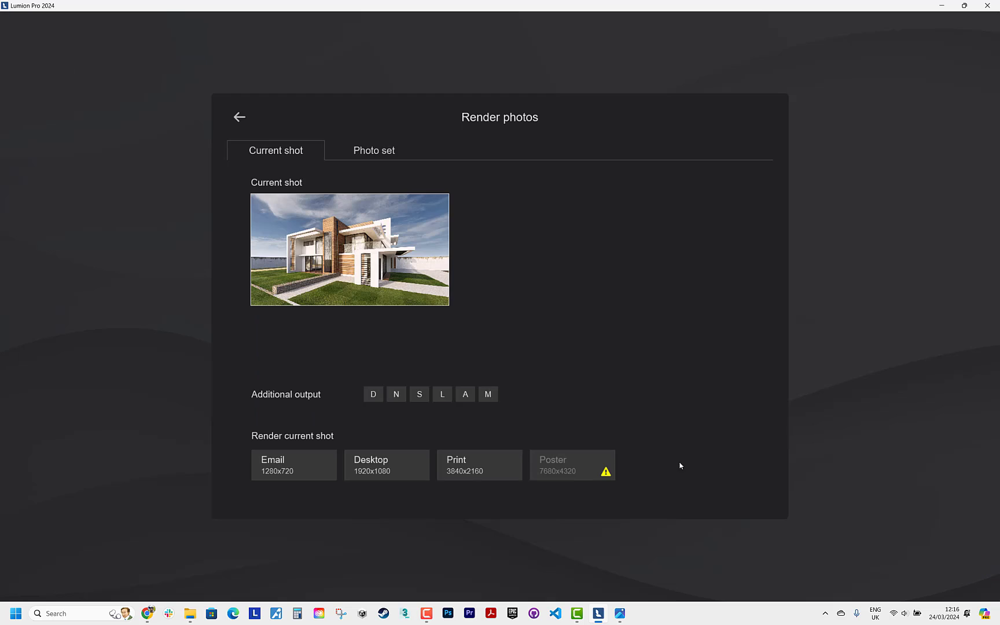
{"action": "left_click", "coordinate": [370, 465]}
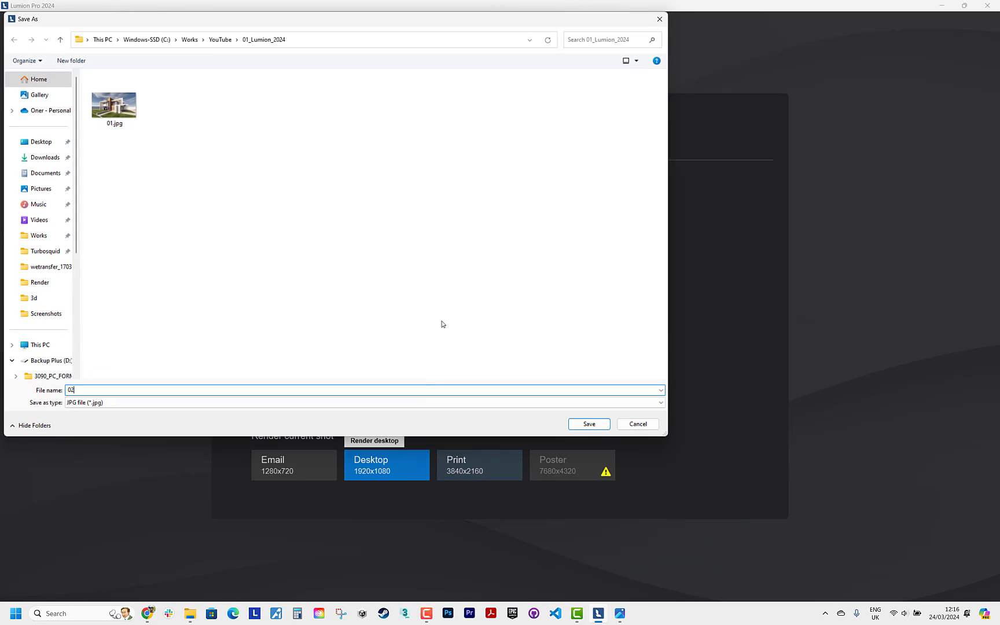
{"action": "type", "text": "02"}
{"action": "key", "text": "Return"}
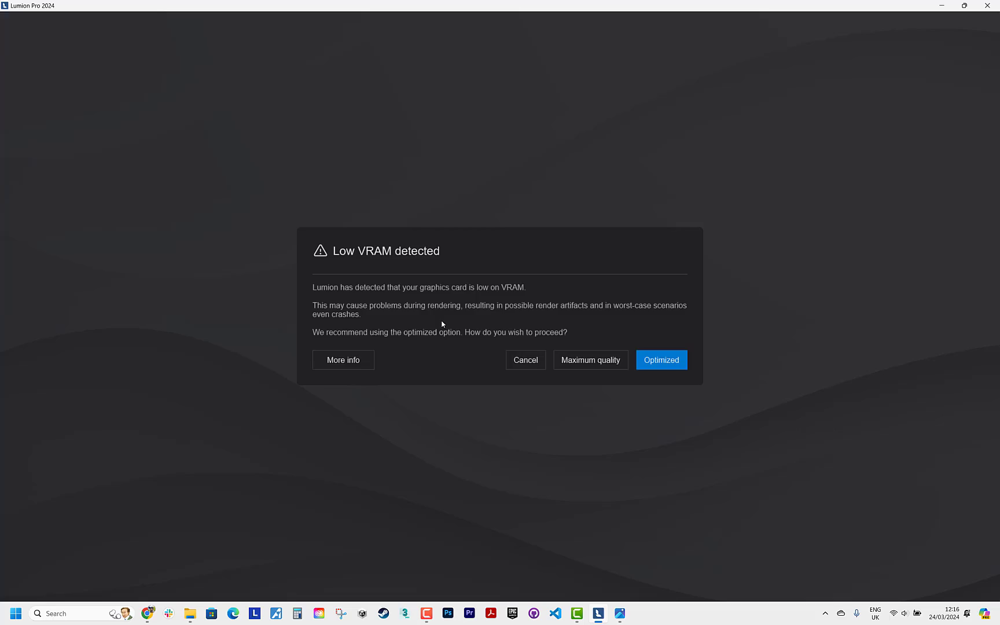
{"action": "left_click", "coordinate": [656, 365]}
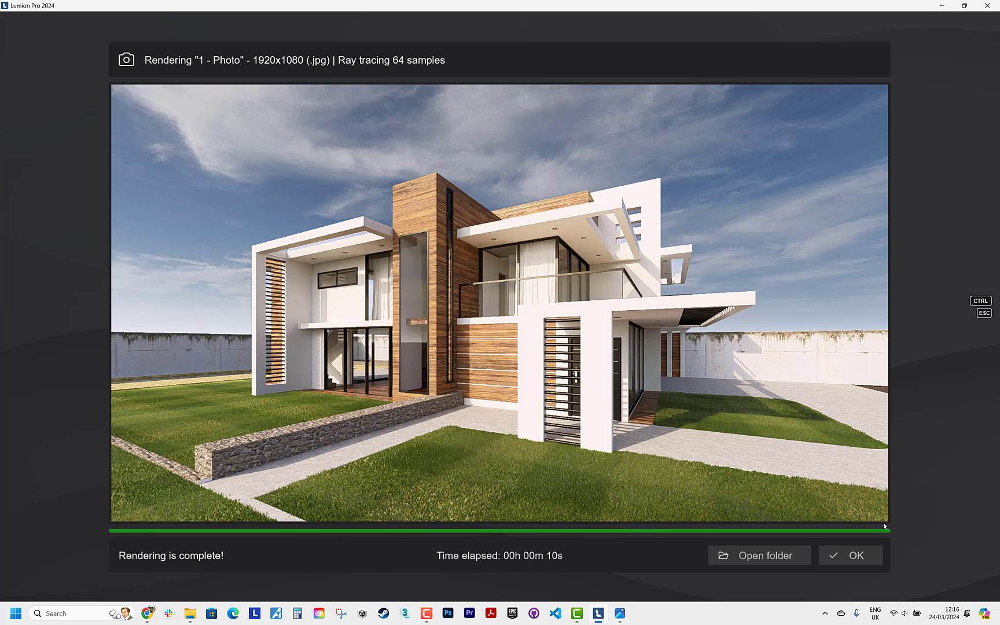
{"action": "left_click", "coordinate": [851, 555]}
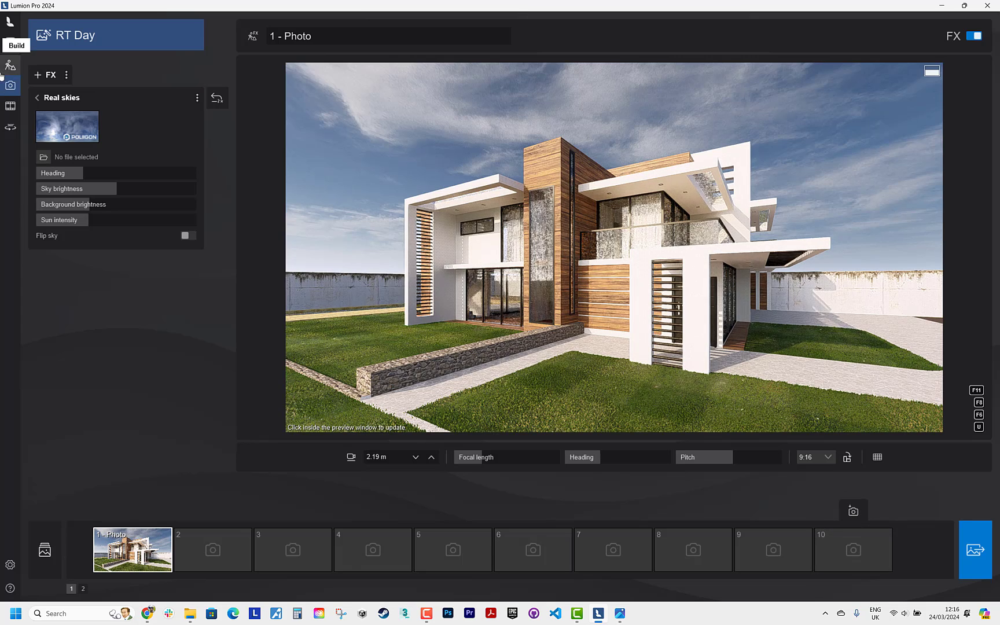
Step: Go back to build mode near the villa's front lawn and open the Nature object library in placement mode
{"action": "left_click", "coordinate": [9, 26]}
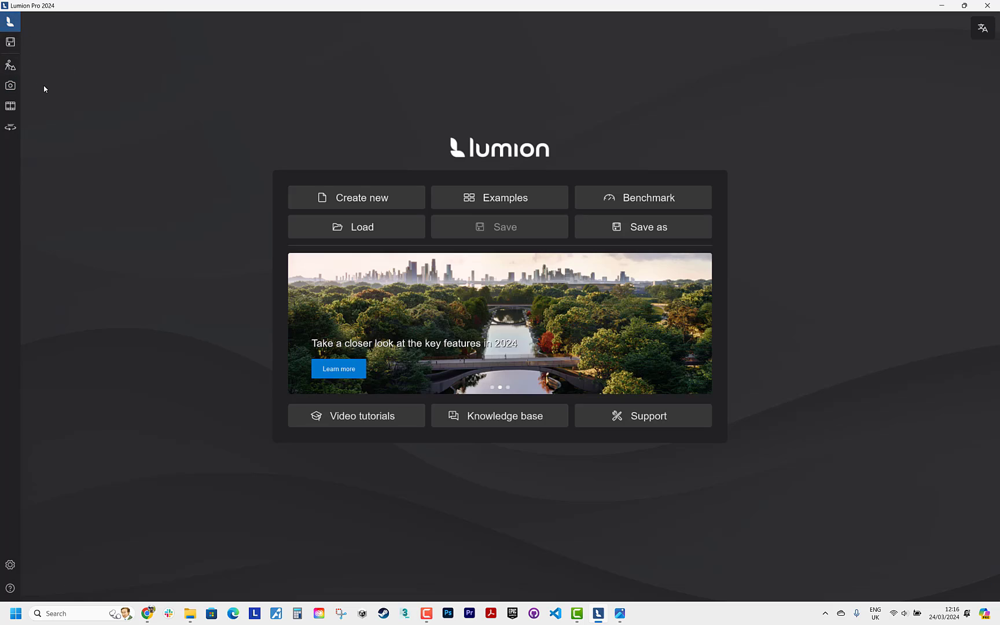
{"action": "left_click", "coordinate": [10, 64]}
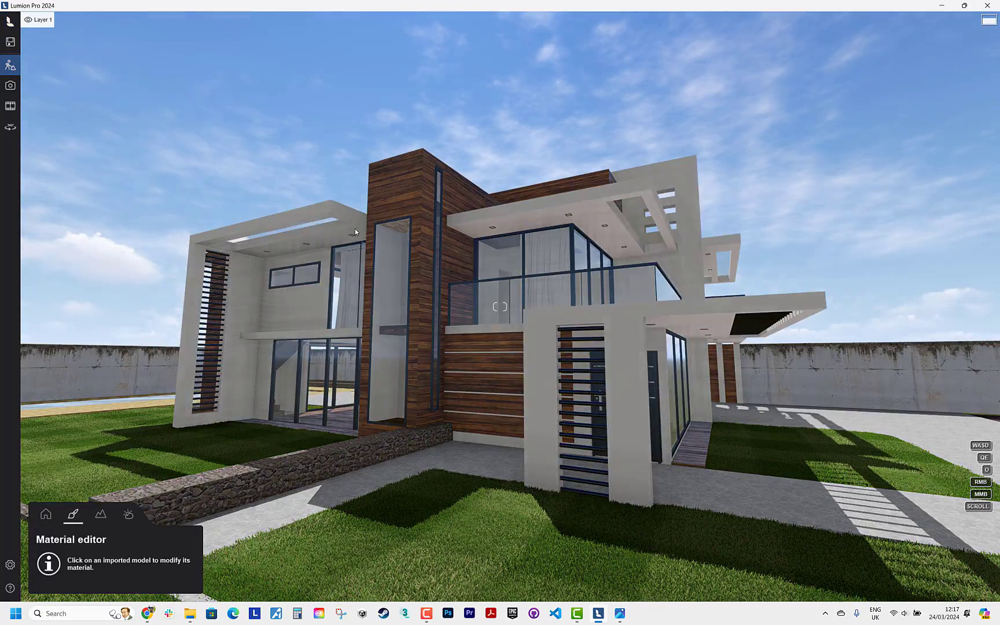
{"action": "right_click_drag", "start_coordinate": [492, 387], "coordinate": [417, 453]}
{"action": "key", "text": "w"}
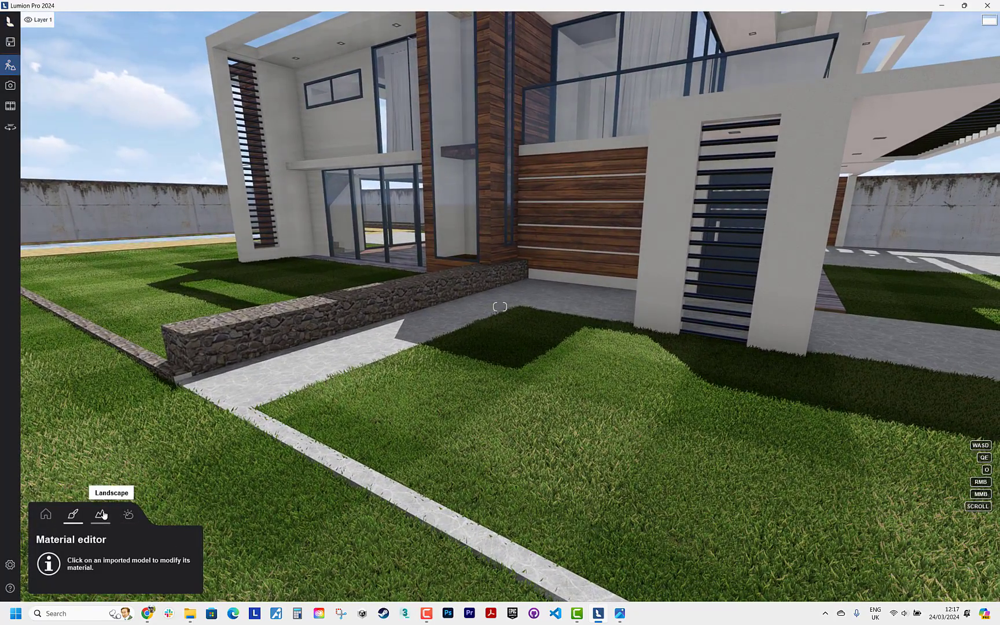
{"action": "left_click", "coordinate": [102, 514]}
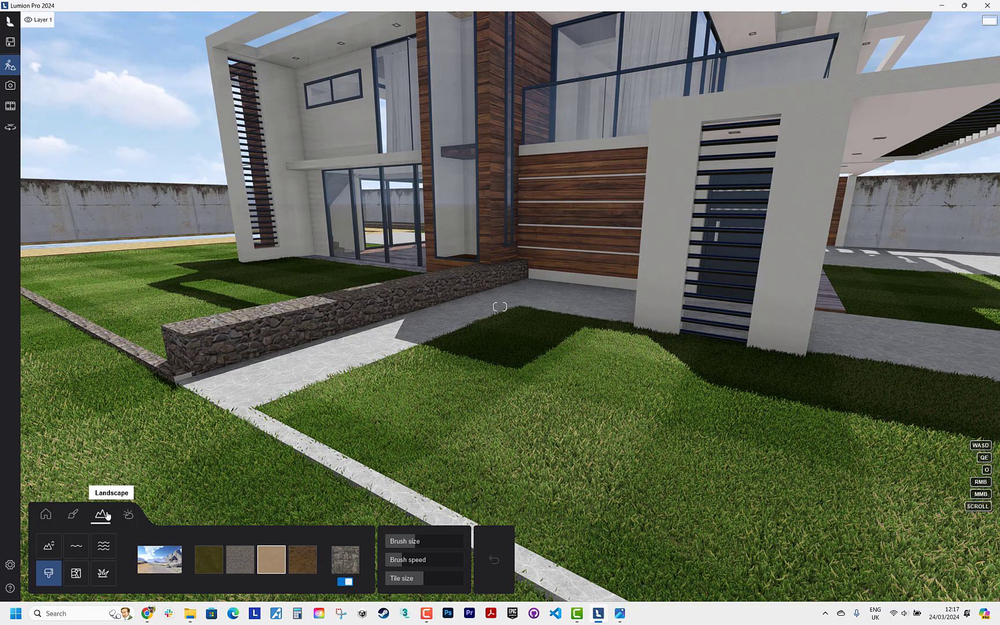
{"action": "left_click", "coordinate": [128, 513]}
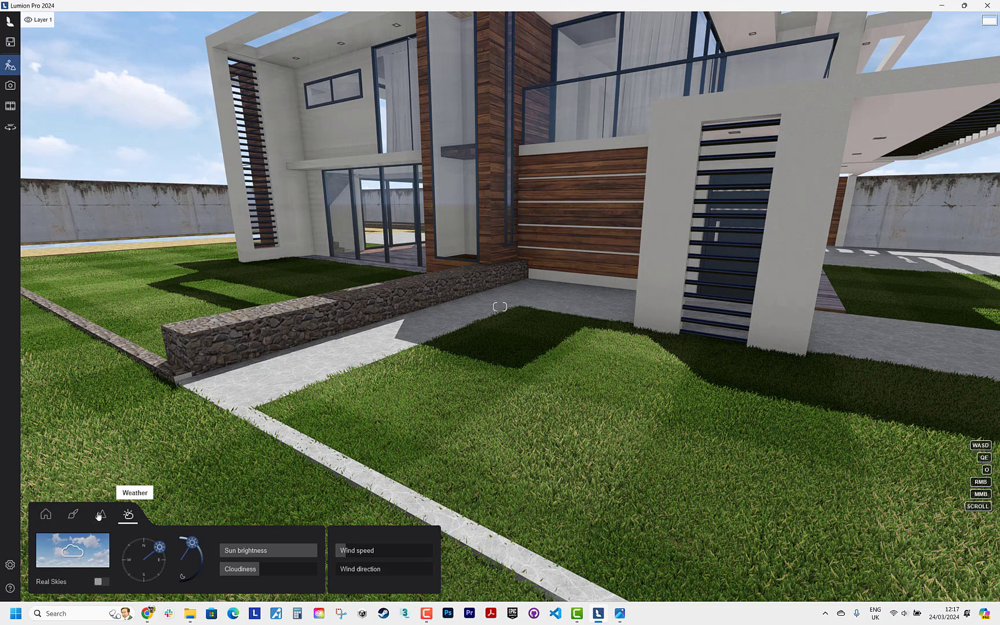
{"action": "left_click", "coordinate": [73, 514]}
{"action": "left_click", "coordinate": [46, 513]}
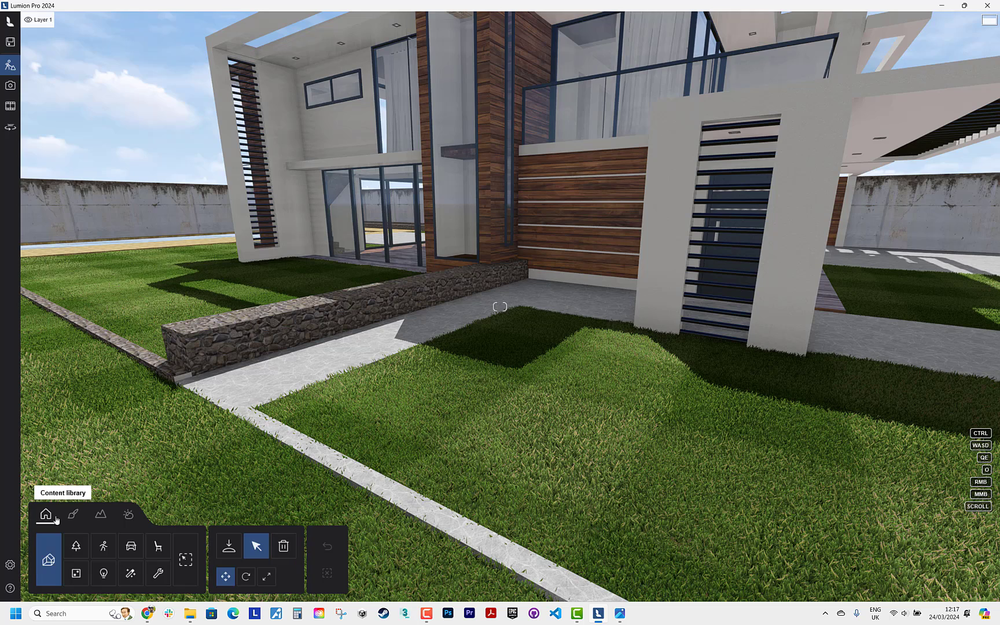
{"action": "left_click", "coordinate": [77, 544]}
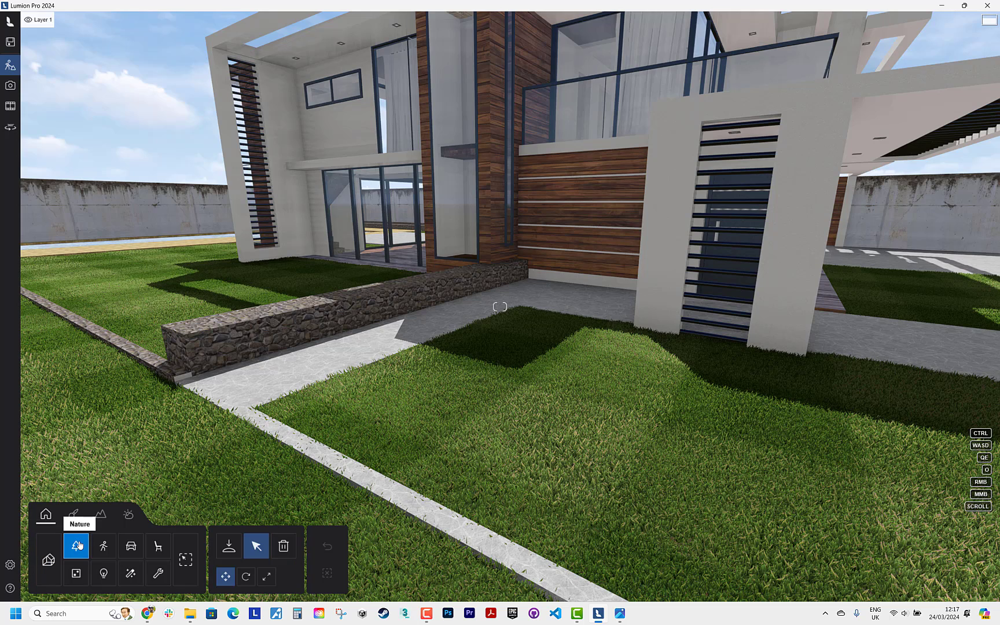
{"action": "left_click", "coordinate": [229, 546]}
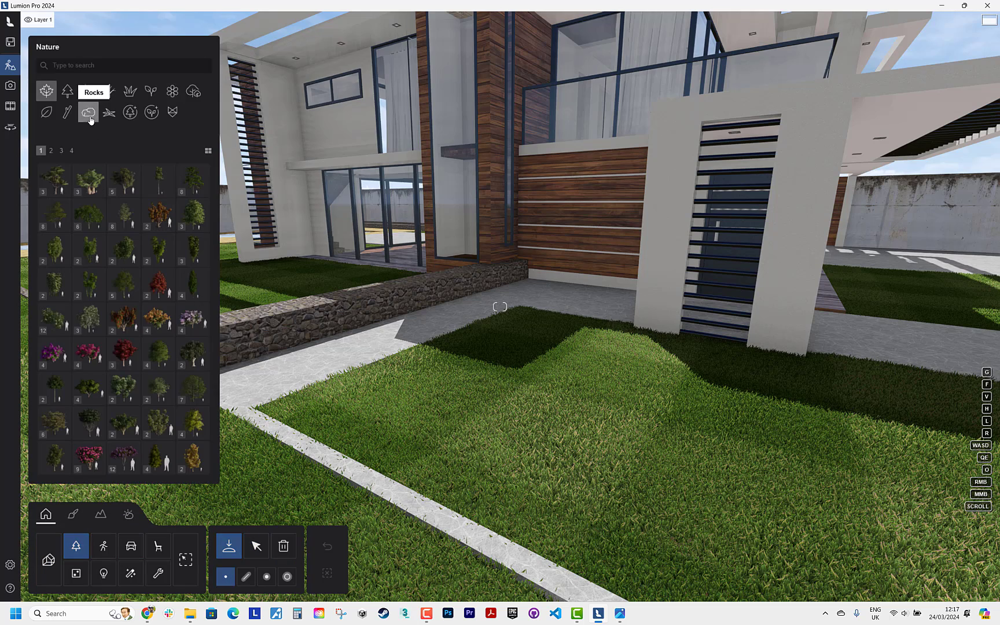
Step: Search the Nature library for l24, look through the plants, and clear the search
{"action": "left_click", "coordinate": [92, 66]}
{"action": "type", "text": "l24"}
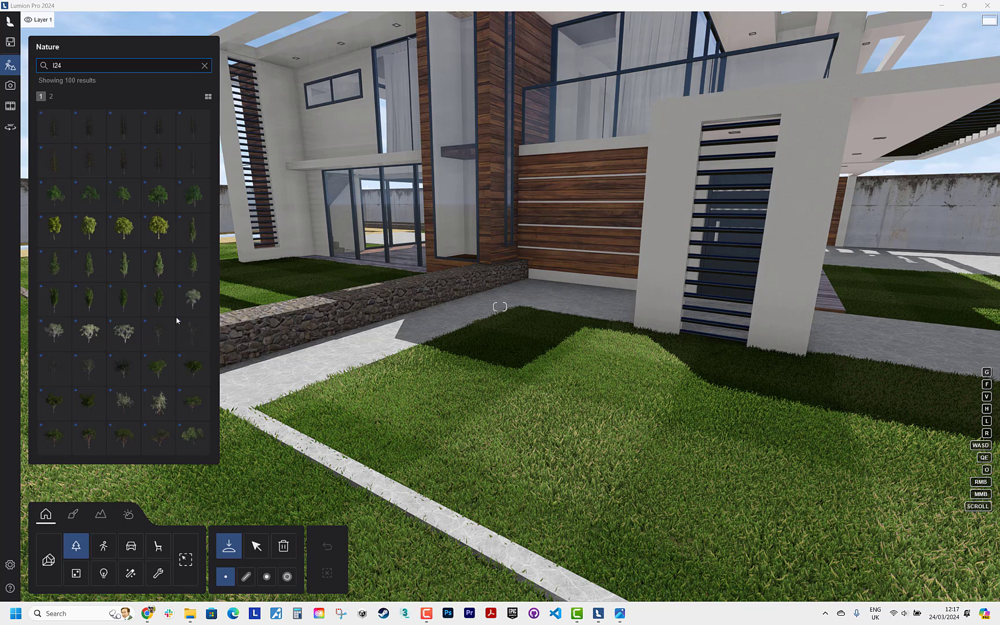
{"action": "left_click", "coordinate": [205, 66]}
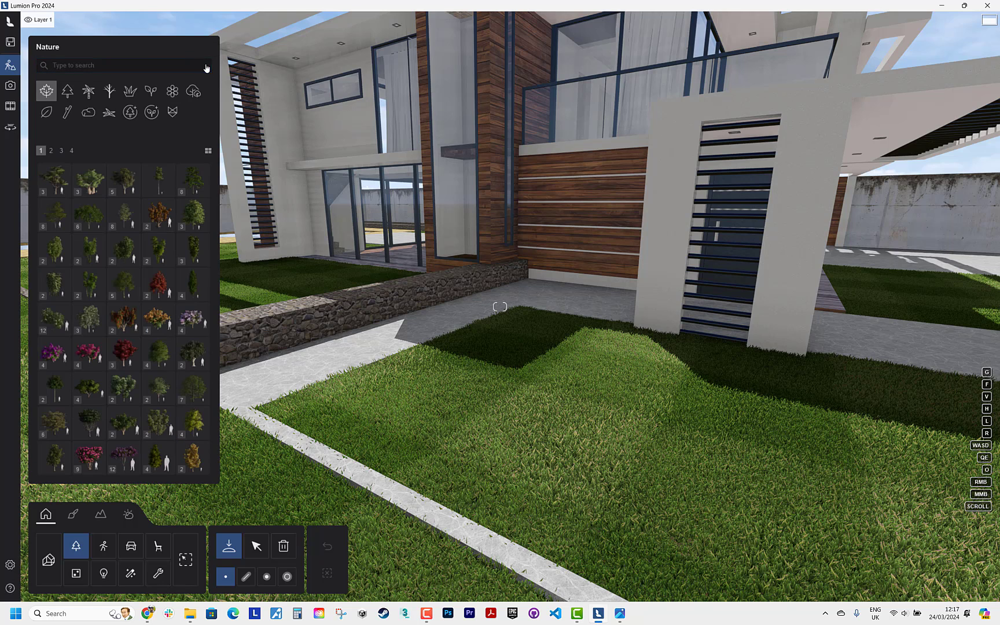
Step: Compare the large and small thumbnail sizes in the Nature library, and keep the small thumbnails
{"action": "left_click", "coordinate": [208, 152]}
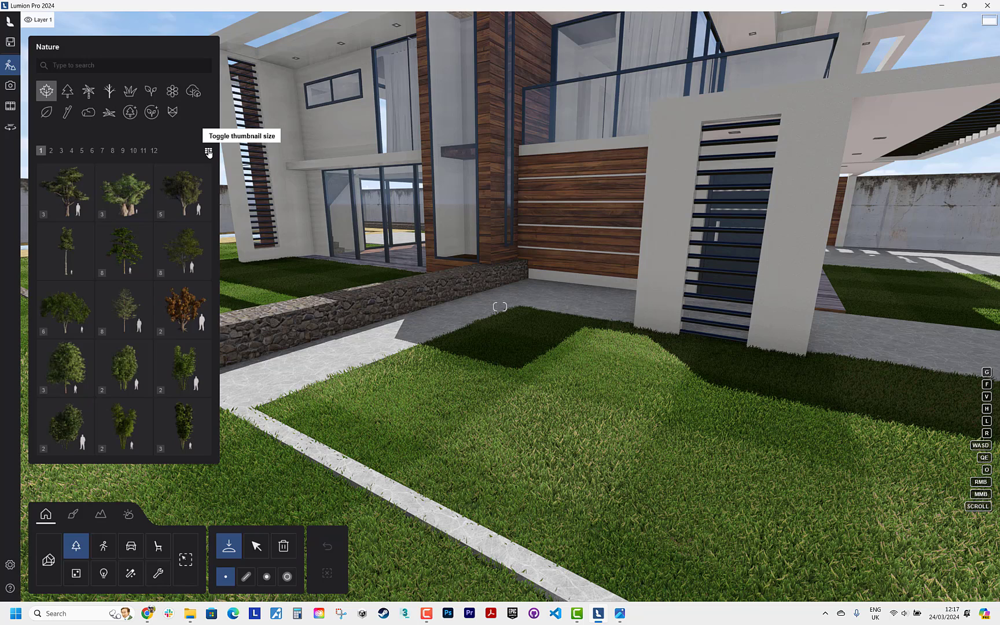
{"action": "left_click", "coordinate": [209, 152]}
{"action": "left_click", "coordinate": [208, 151]}
{"action": "left_click", "coordinate": [208, 151]}
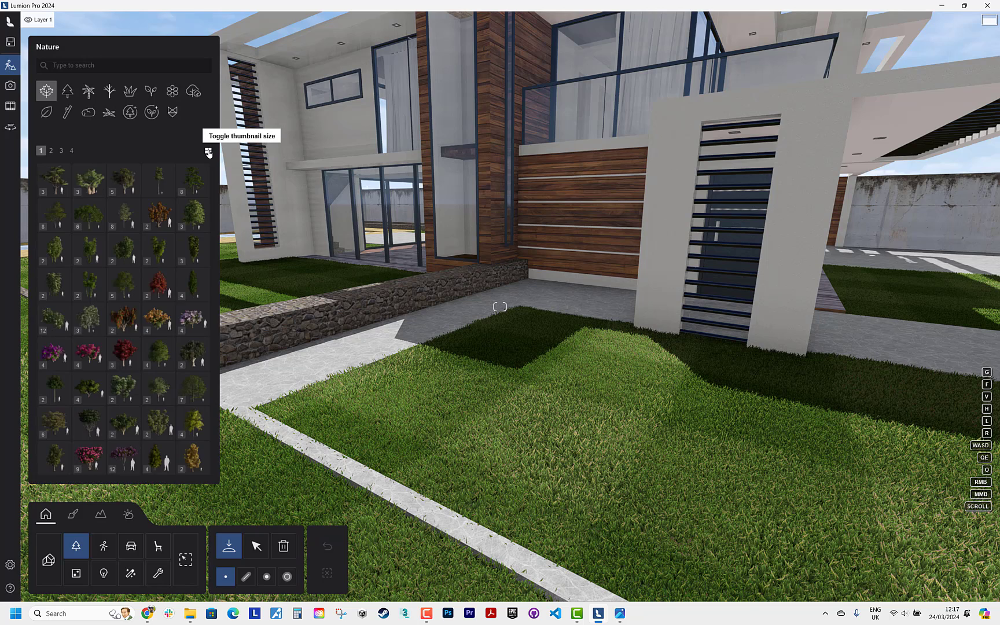
Step: Switch the Nature library to large thumbnails and place an AmericanSycamore-L HQ tree on the front lawn beside the path
{"action": "left_click", "coordinate": [208, 151]}
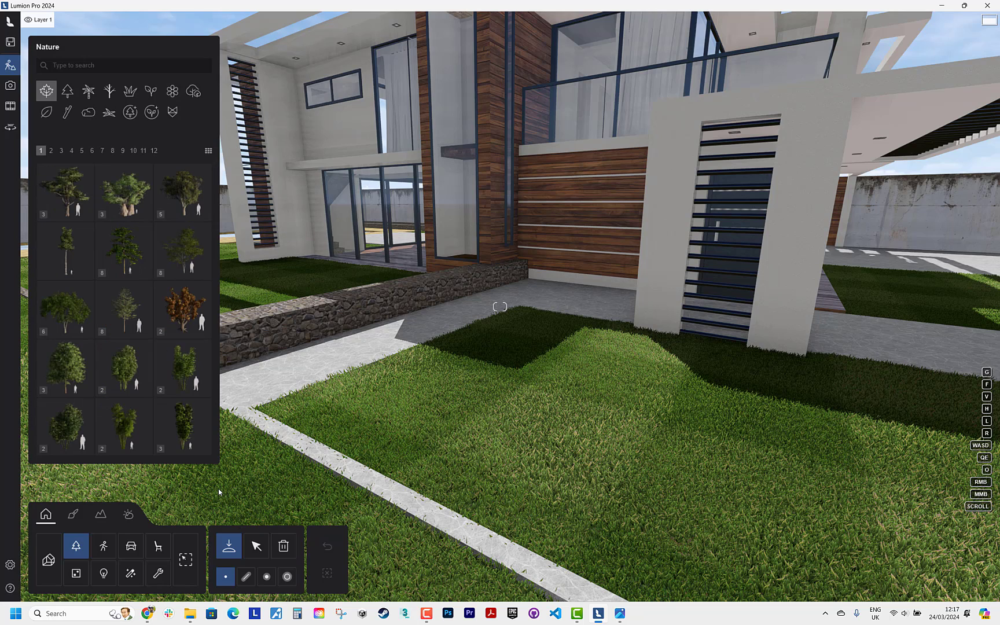
{"action": "mouse_move", "coordinate": [118, 437]}
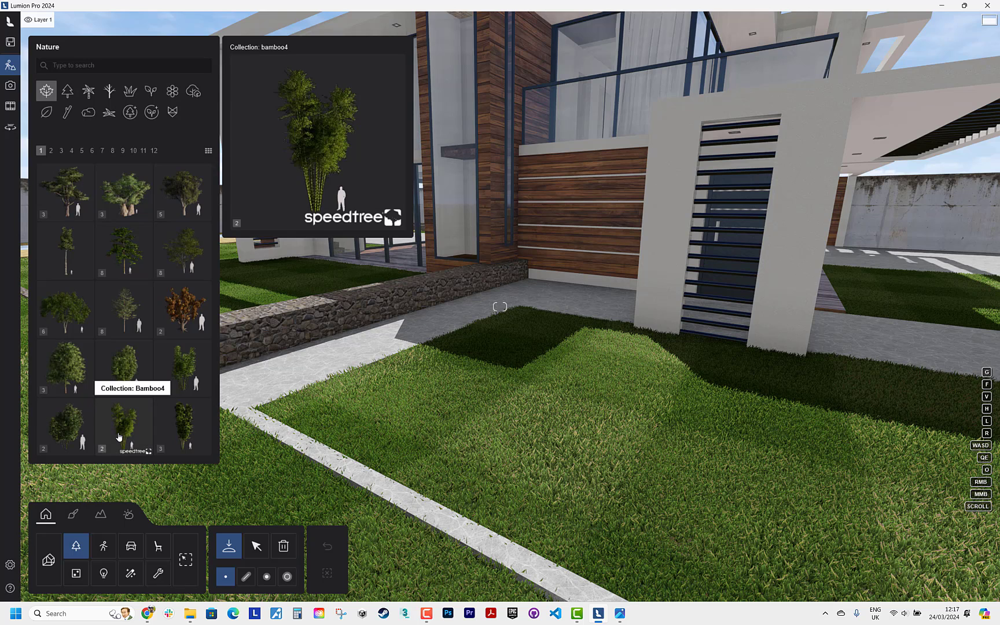
{"action": "mouse_move", "coordinate": [127, 324]}
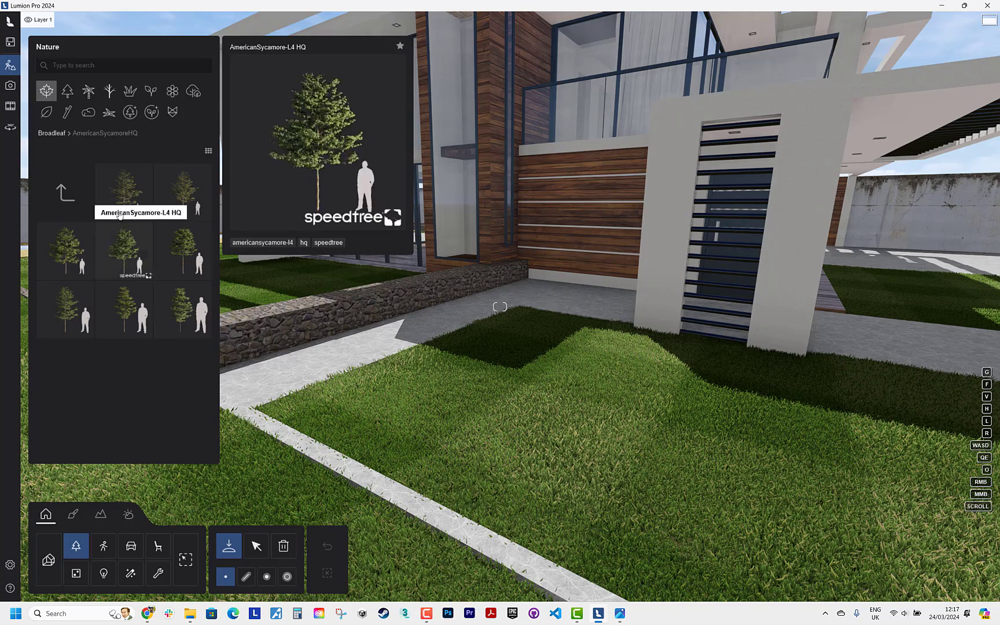
{"action": "left_click", "coordinate": [119, 215]}
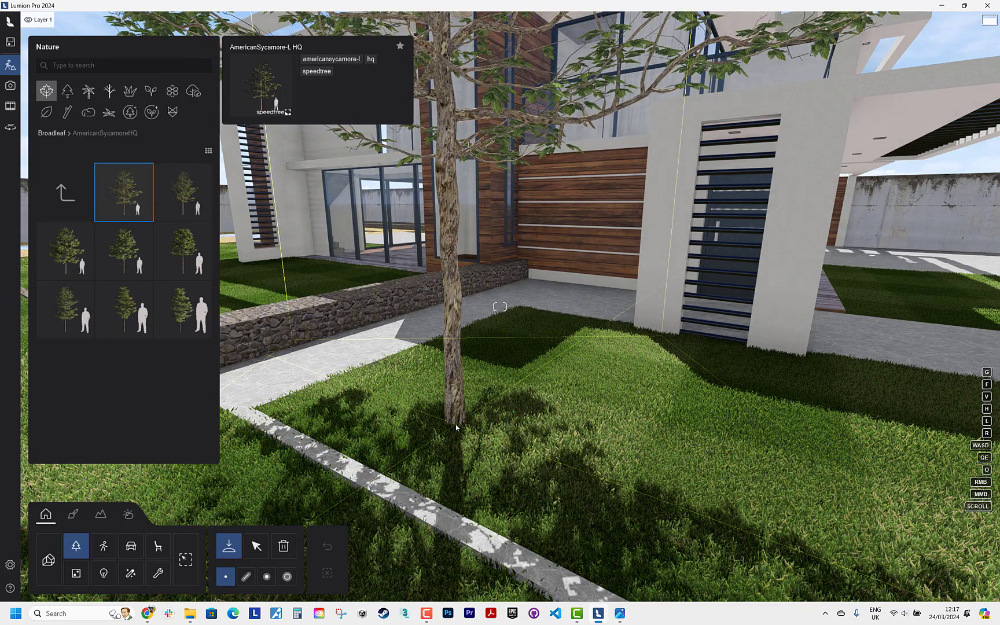
{"action": "left_click", "coordinate": [455, 426]}
Step: Place a Golden Barrel Cactus 001 and a Hedgehog Agave 001 from the fine-detail plants on the lawn beside the front path
{"action": "key", "text": "s"}
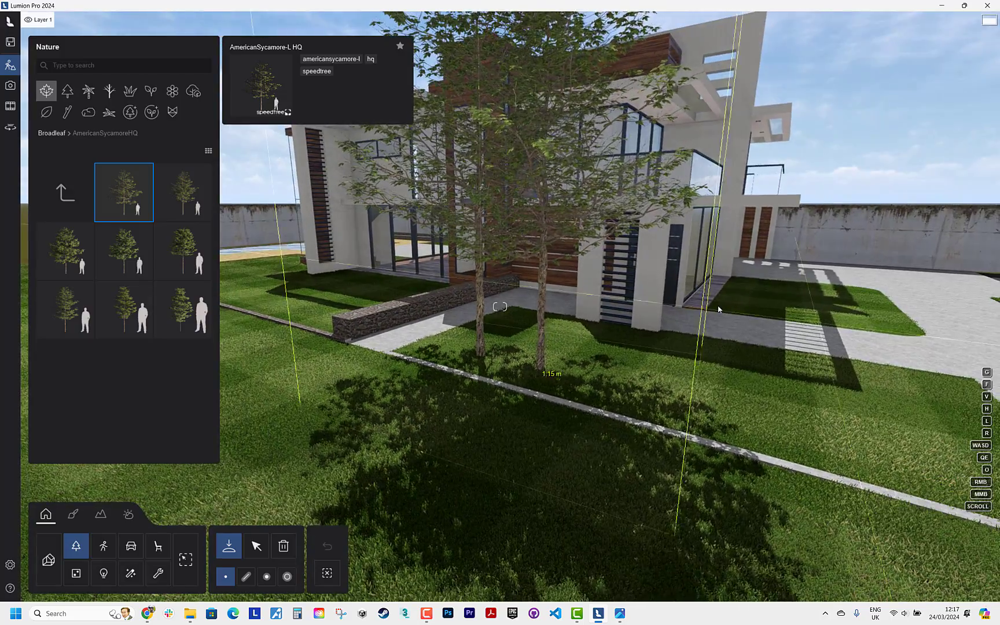
{"action": "left_click", "coordinate": [65, 192]}
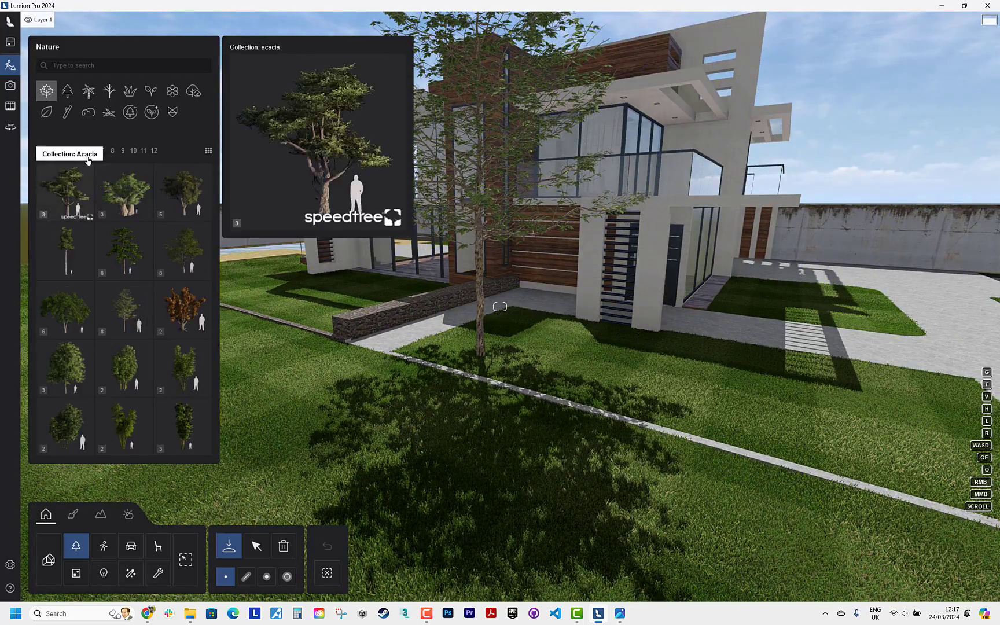
{"action": "left_click", "coordinate": [153, 118]}
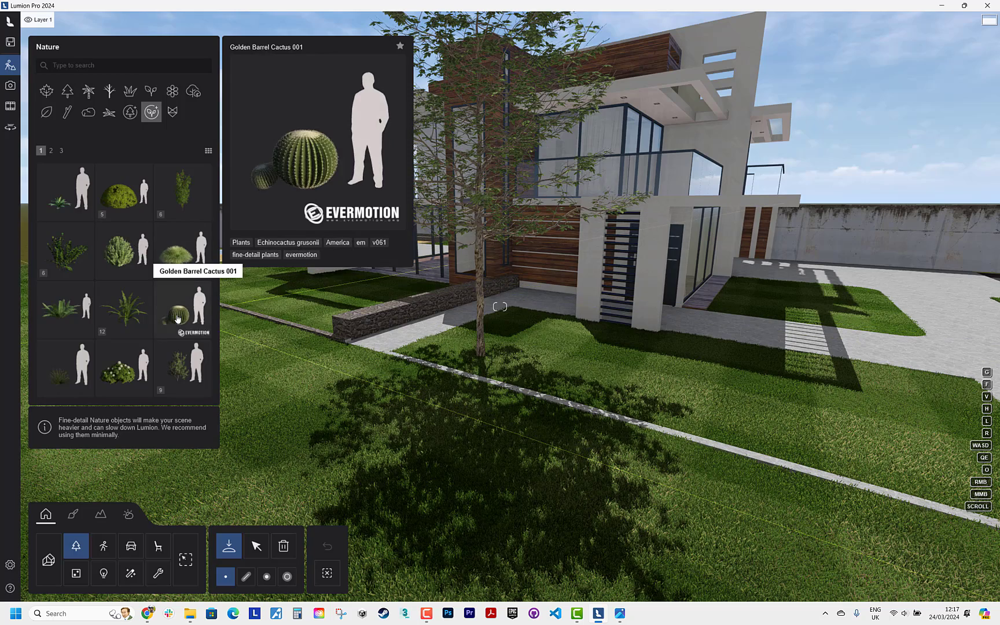
{"action": "left_click", "coordinate": [191, 301]}
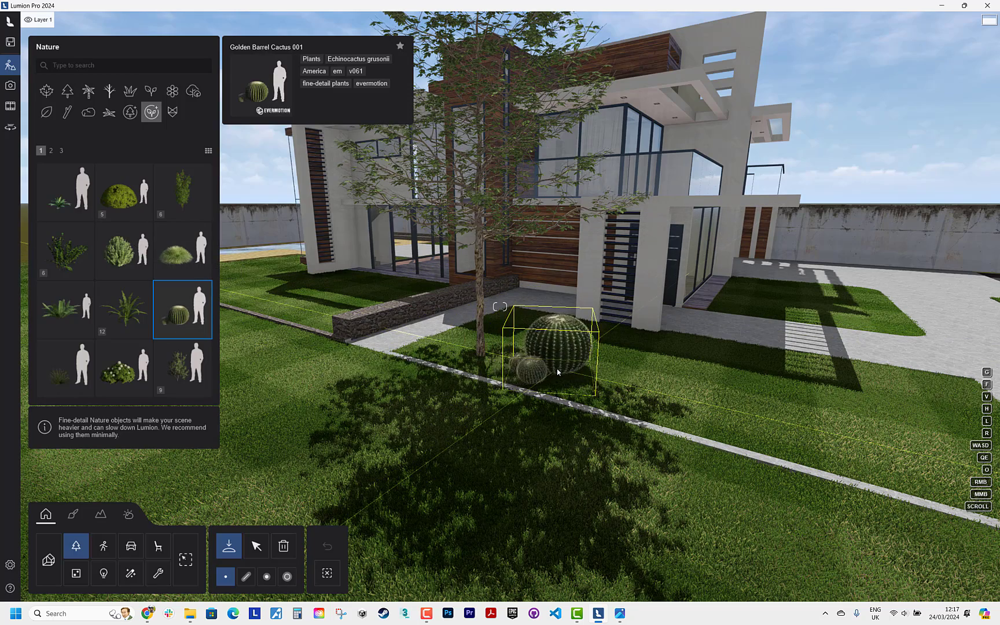
{"action": "left_click", "coordinate": [549, 370]}
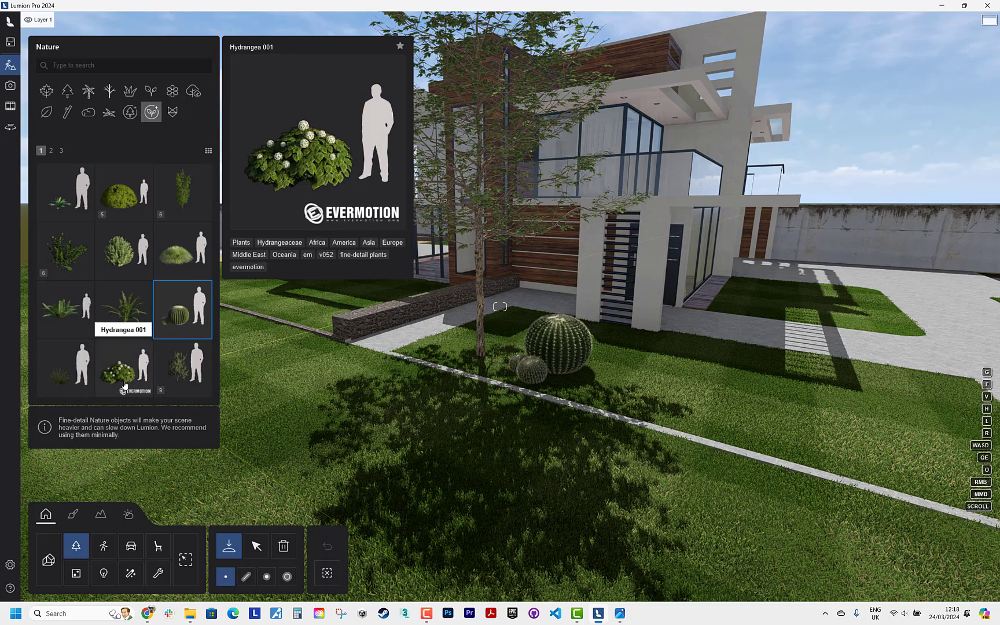
{"action": "left_click", "coordinate": [68, 374]}
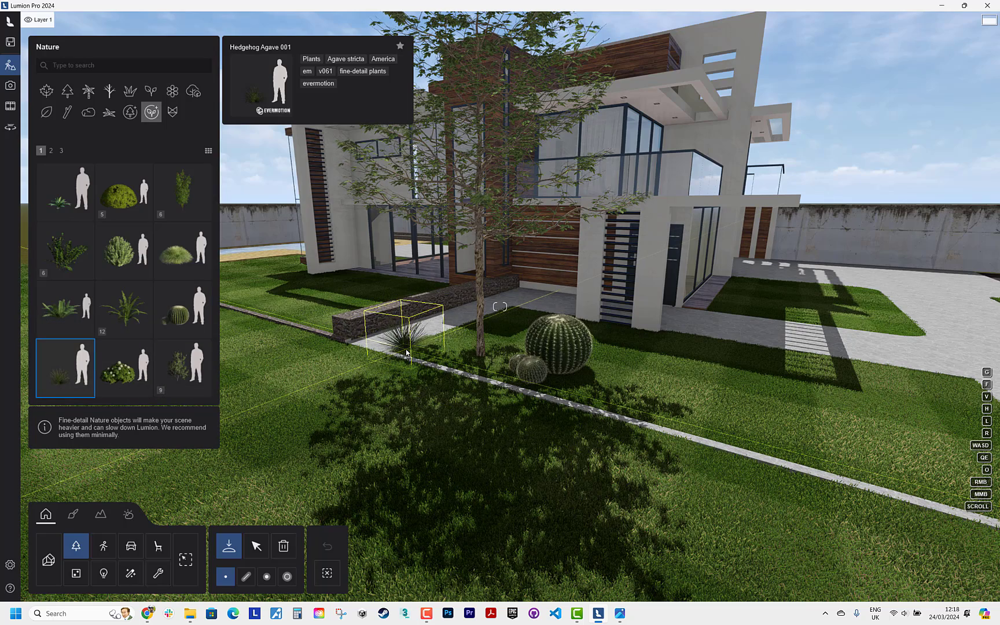
{"action": "left_click", "coordinate": [407, 352]}
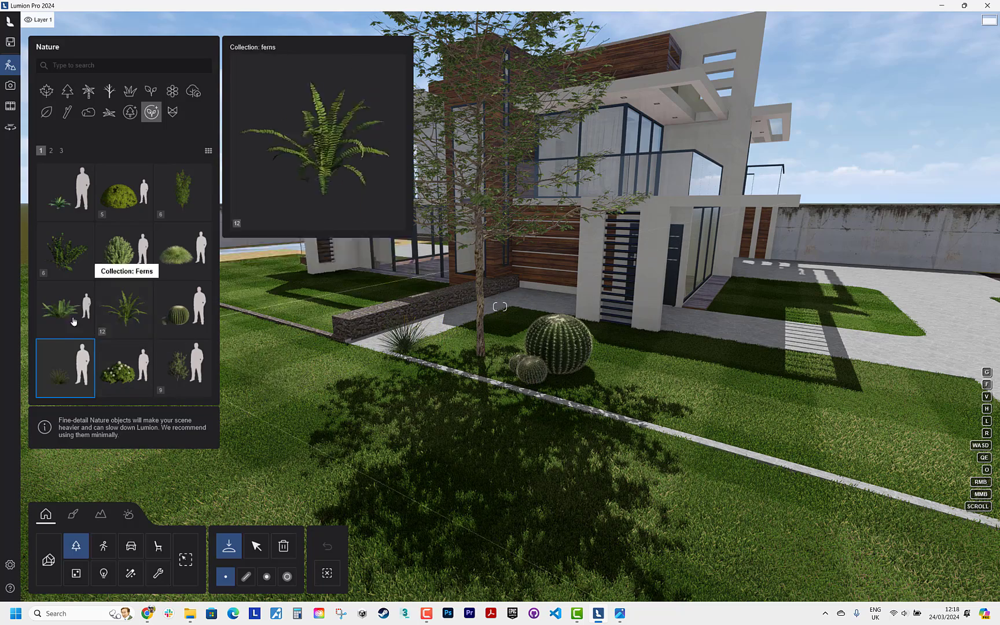
{"action": "left_click", "coordinate": [65, 191]}
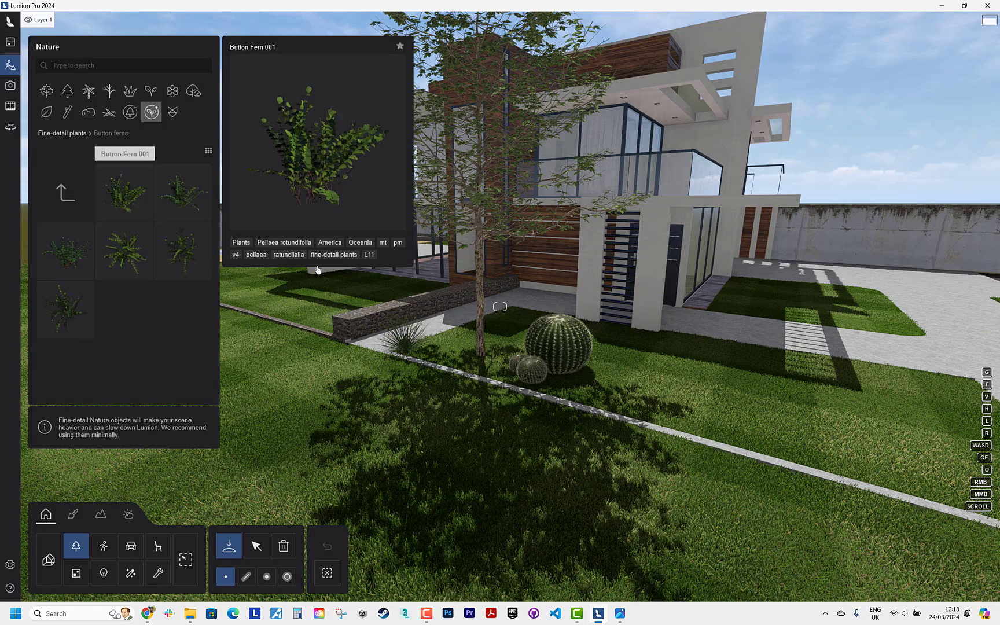
{"action": "left_click", "coordinate": [124, 192]}
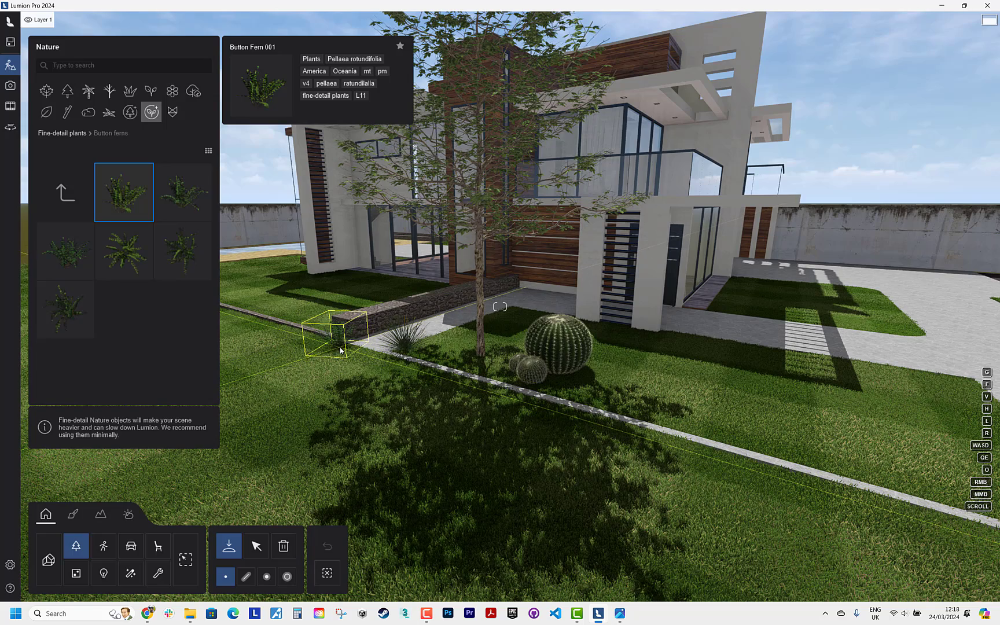
{"action": "left_click", "coordinate": [66, 192]}
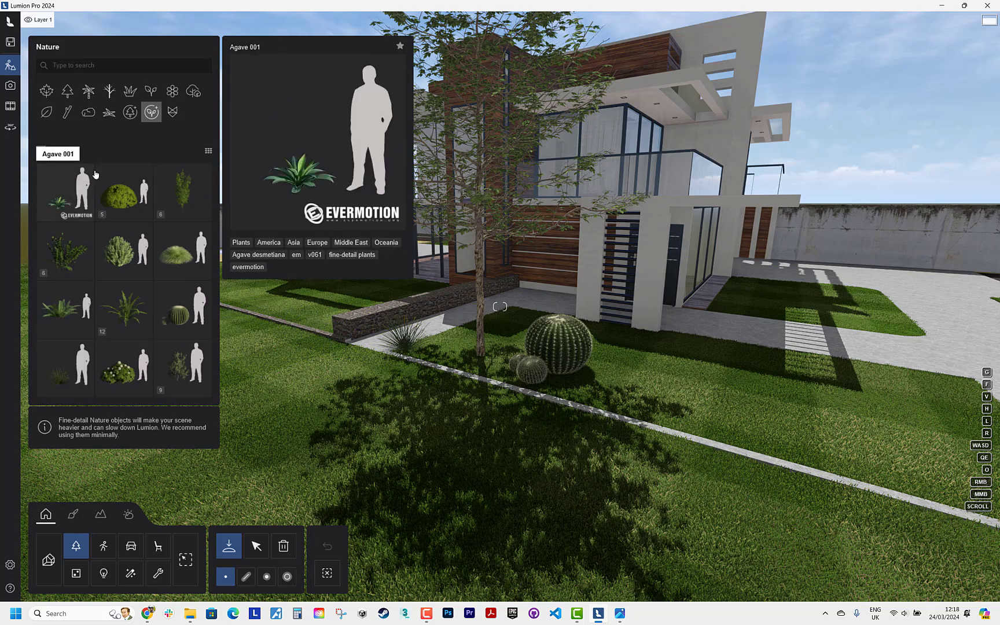
Step: Place a Bottle Palm 001 from the fine-detail trees on the lawn near the outer end of the low stone wall
{"action": "left_click", "coordinate": [130, 112]}
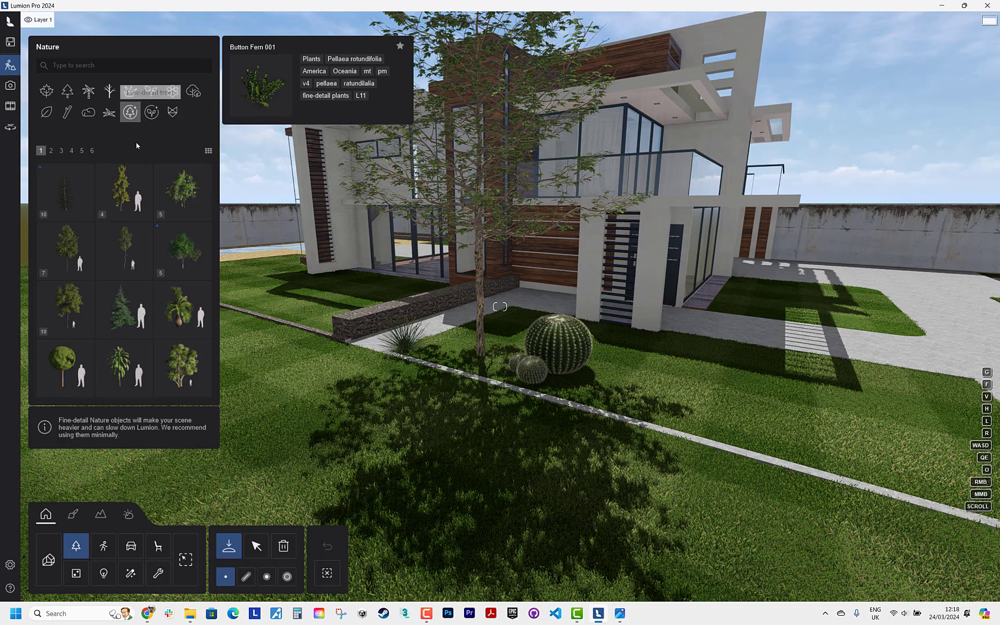
{"action": "left_click", "coordinate": [189, 312]}
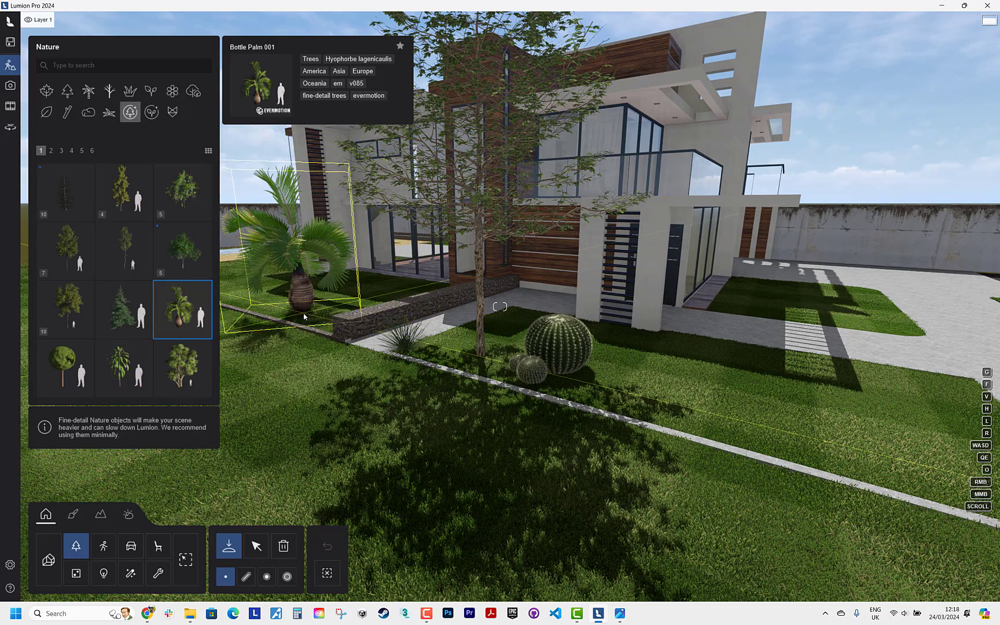
{"action": "left_click", "coordinate": [305, 317]}
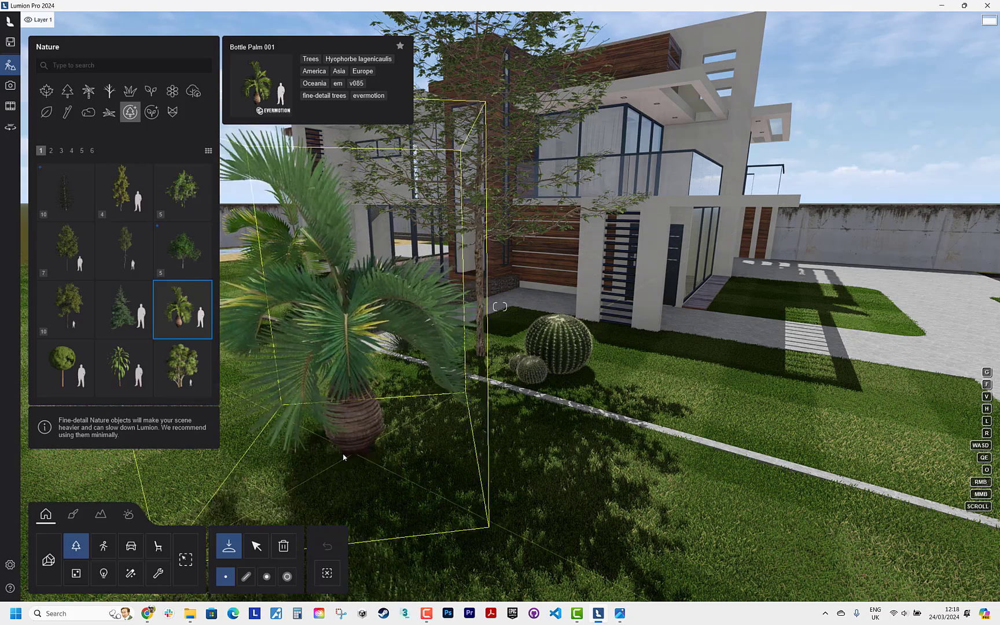
Step: Delete the sycamore tree from the front lawn
{"action": "left_click", "coordinate": [283, 546]}
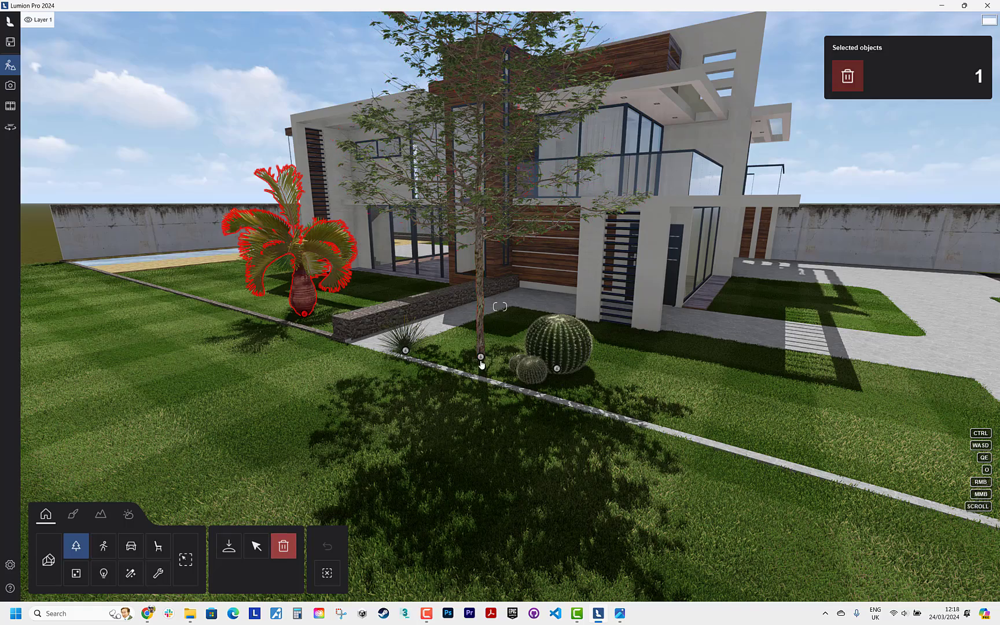
{"action": "left_click", "coordinate": [481, 354]}
Step: Duplicate the Hedgehog Agave four times to form a row along the front path beside the low stone wall
{"action": "left_click", "coordinate": [259, 548]}
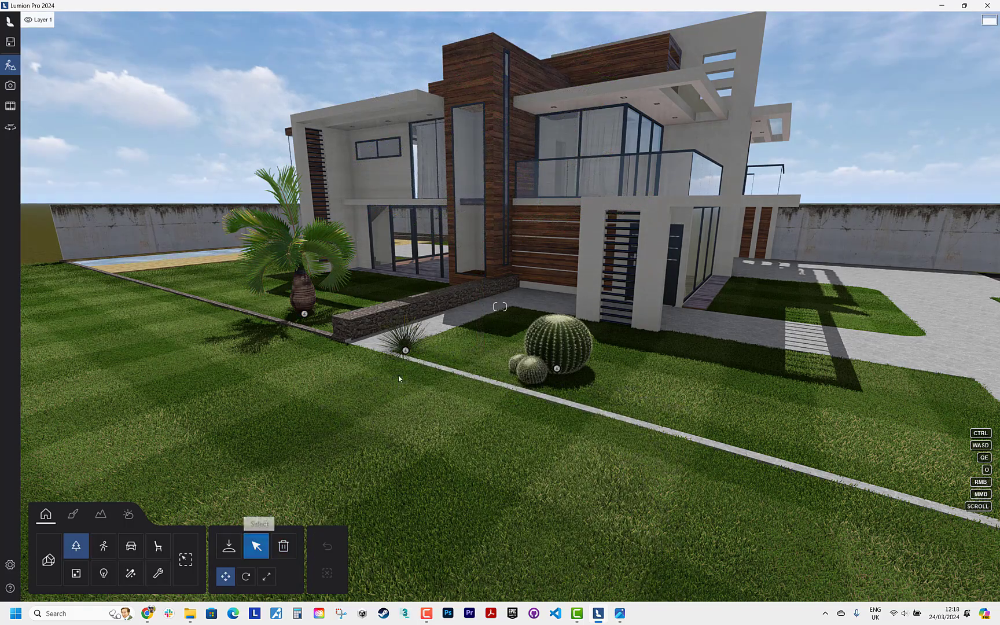
{"action": "scroll", "coordinate": [398, 375], "scroll_direction": "up", "scroll_amount": 5}
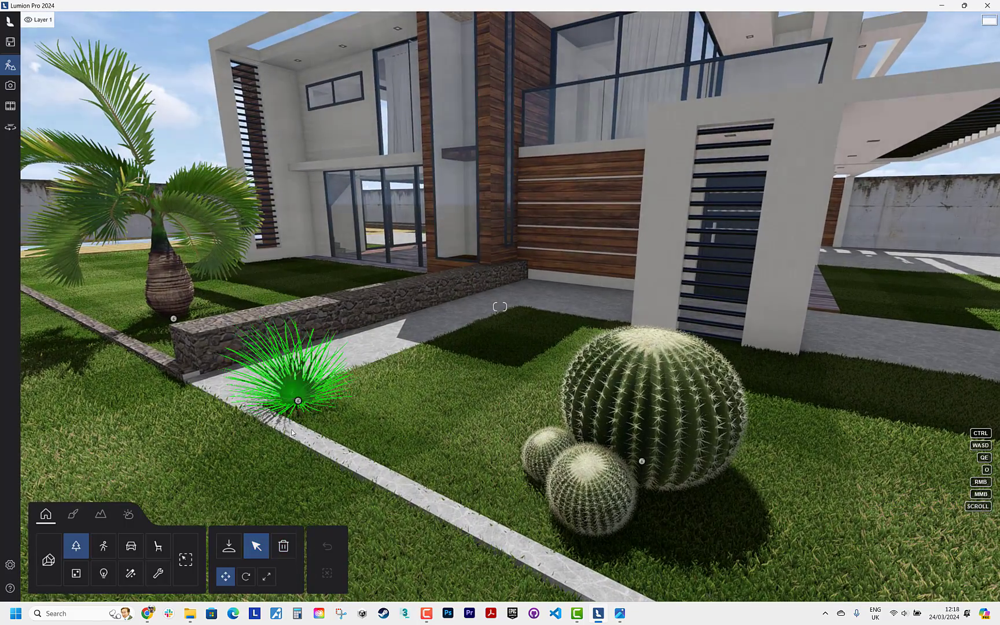
{"action": "left_click", "coordinate": [299, 401]}
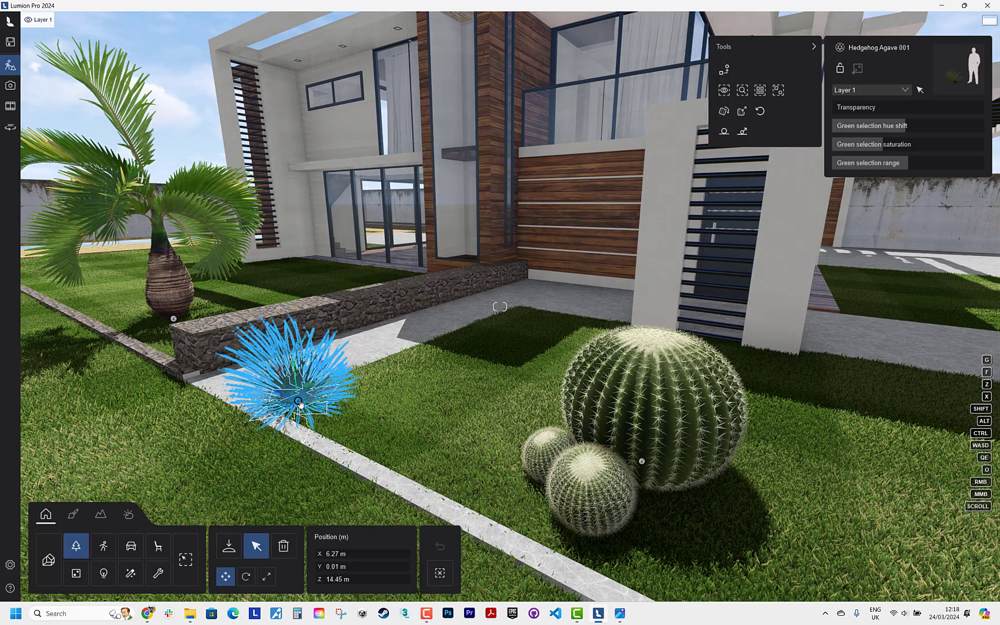
{"action": "left_click_drag", "start_coordinate": [298, 402], "coordinate": [505, 320], "text": "alt"}
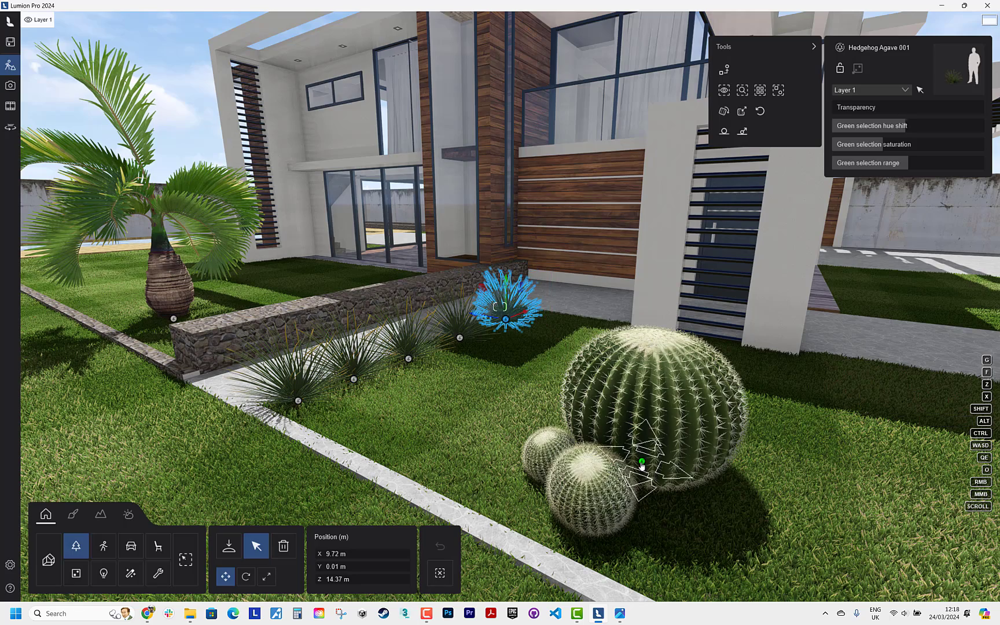
Step: Move the barrel cactus to the lawn in front of the bottle palm and scale it down slightly
{"action": "left_click_drag", "start_coordinate": [641, 465], "coordinate": [93, 387]}
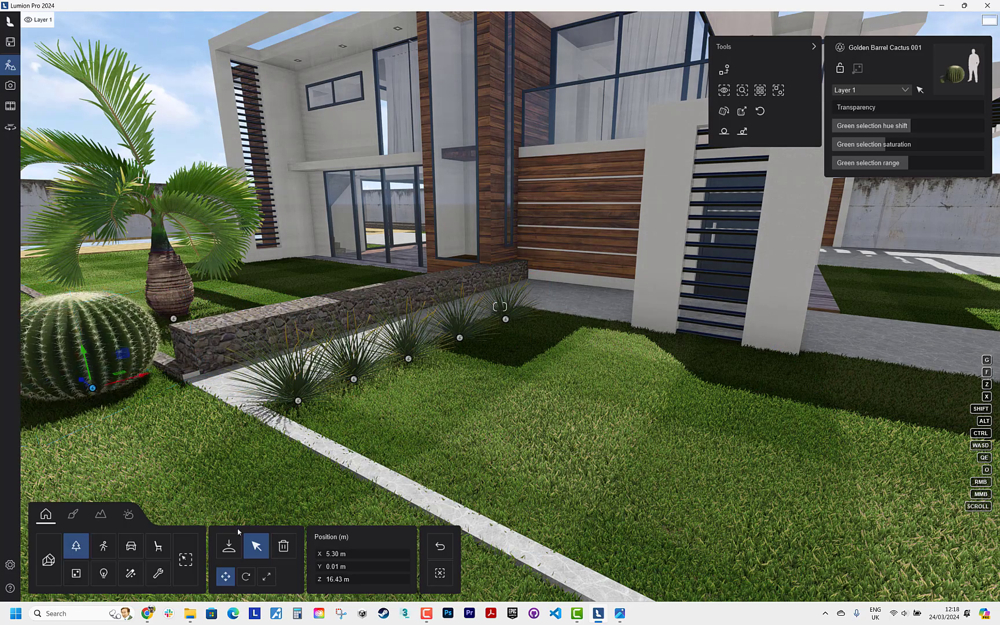
{"action": "left_click", "coordinate": [266, 576]}
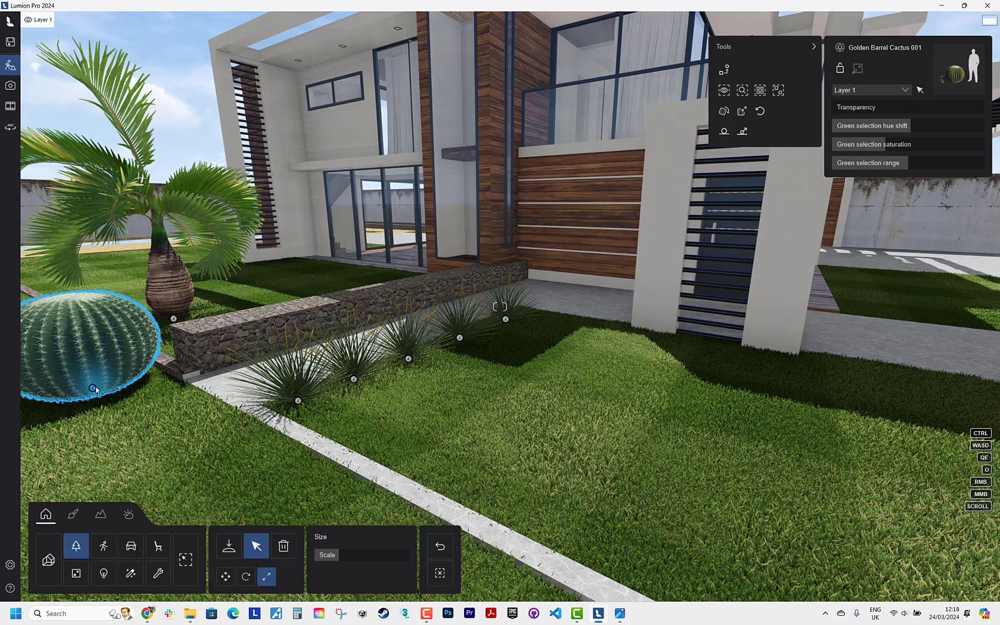
{"action": "left_click_drag", "start_coordinate": [94, 388], "coordinate": [337, 400]}
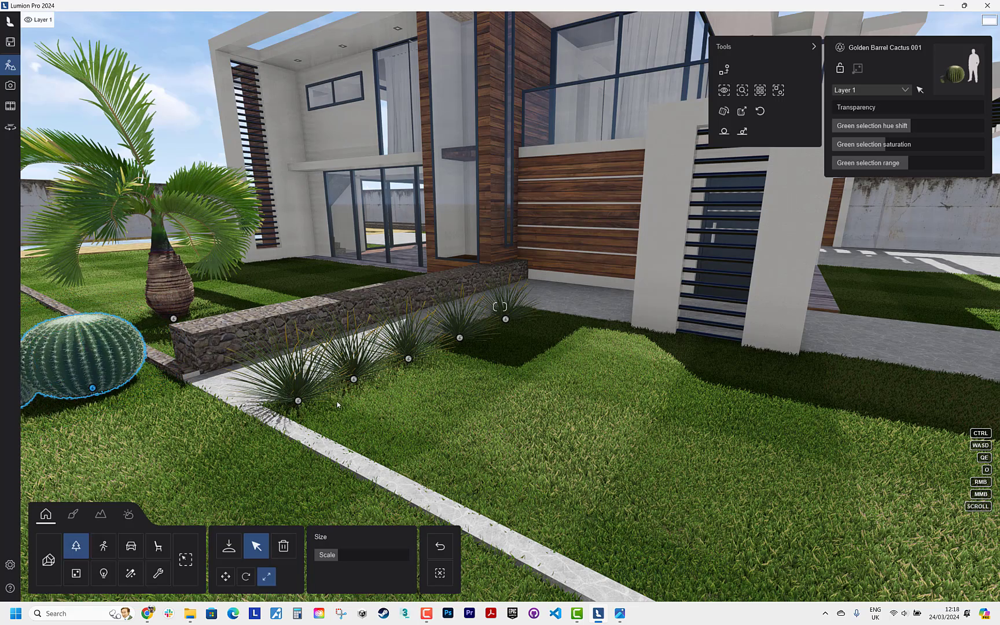
Step: Vary the agave sizes along the path, enlarging the farthest plant slightly and shrinking the second nearest one
{"action": "key", "text": "w"}
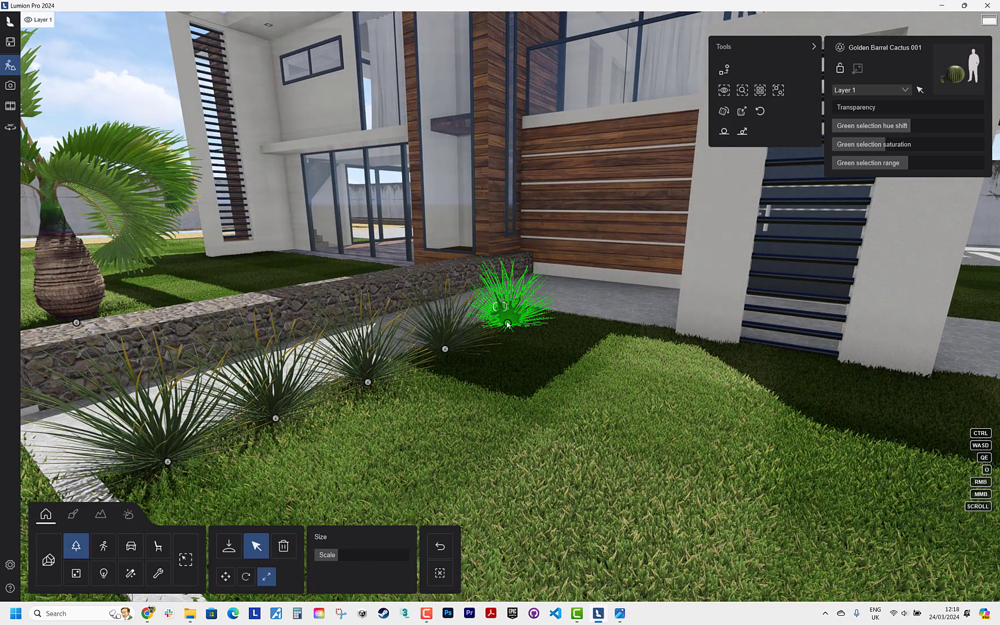
{"action": "left_click", "coordinate": [507, 325]}
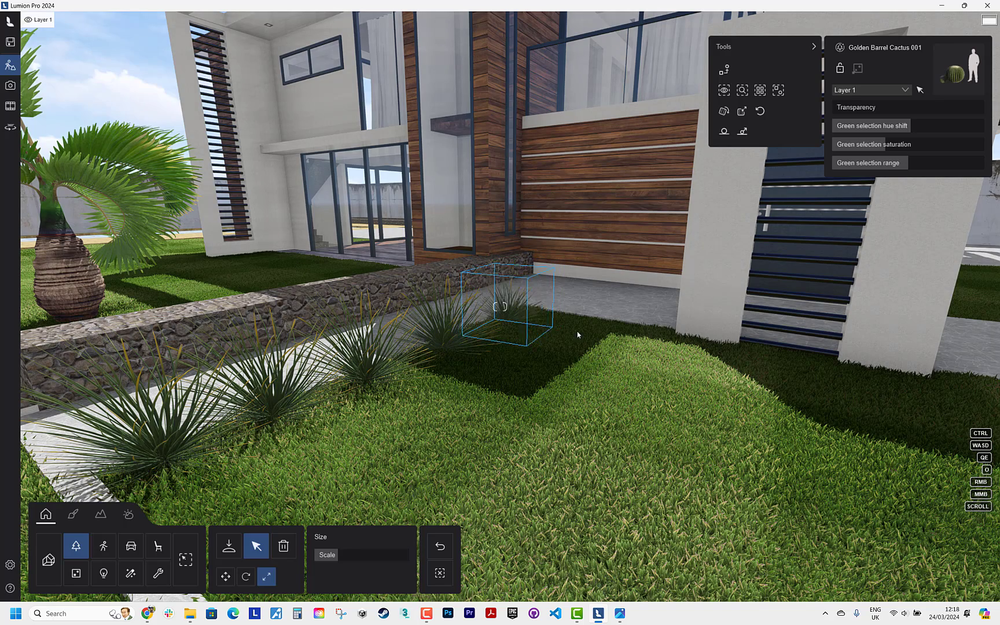
{"action": "left_click_drag", "start_coordinate": [530, 320], "coordinate": [546, 322]}
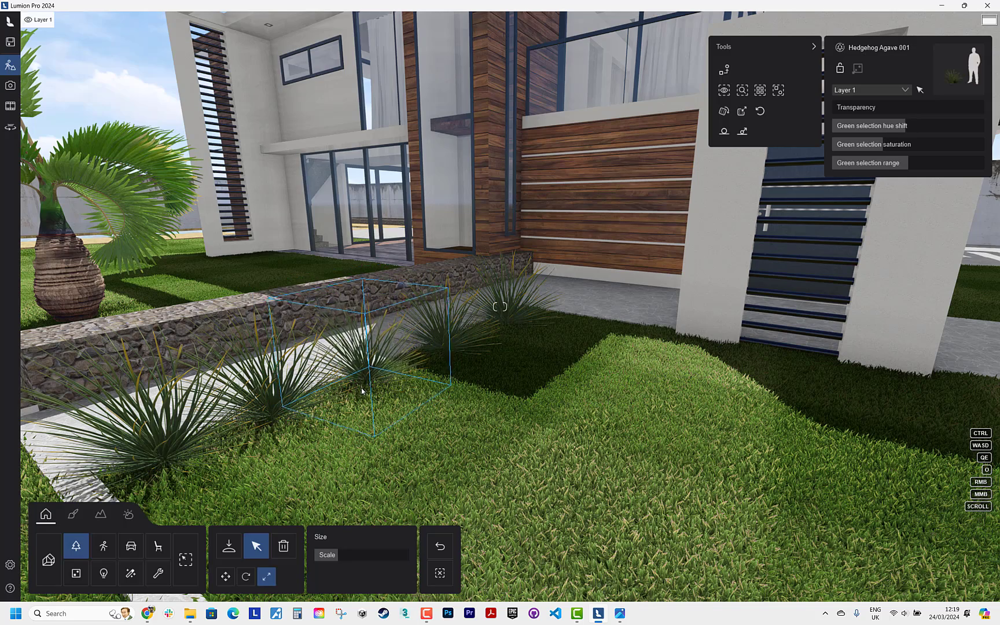
{"action": "left_click", "coordinate": [275, 418]}
{"action": "left_click_drag", "start_coordinate": [270, 426], "coordinate": [272, 433]}
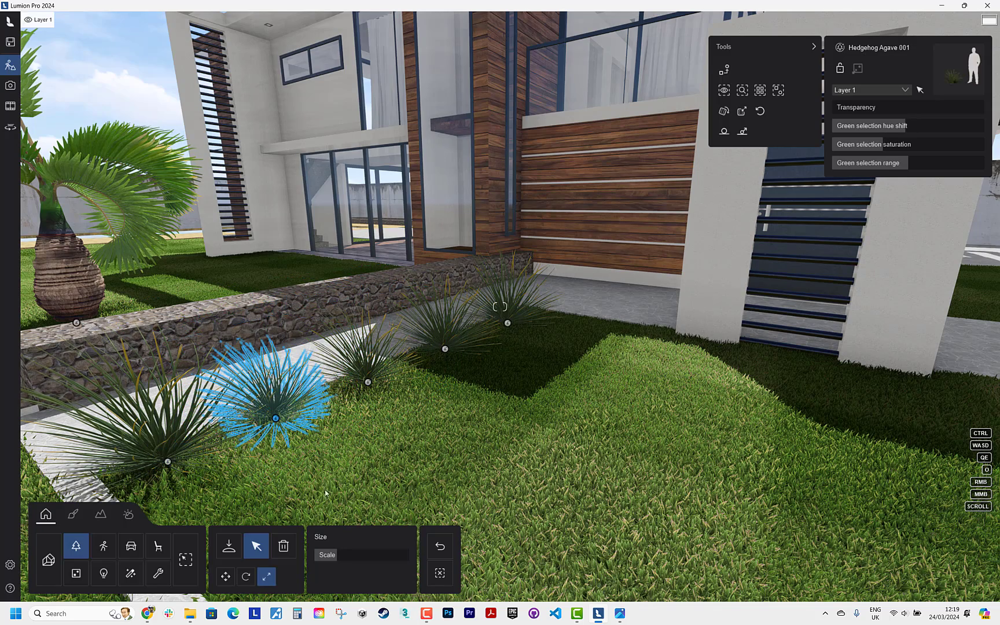
Step: Copy the shrunken agave twice to extend the row beyond its far end, towards the slatted entrance wall
{"action": "left_click", "coordinate": [226, 577]}
{"action": "left_click_drag", "start_coordinate": [276, 417], "coordinate": [585, 333]}
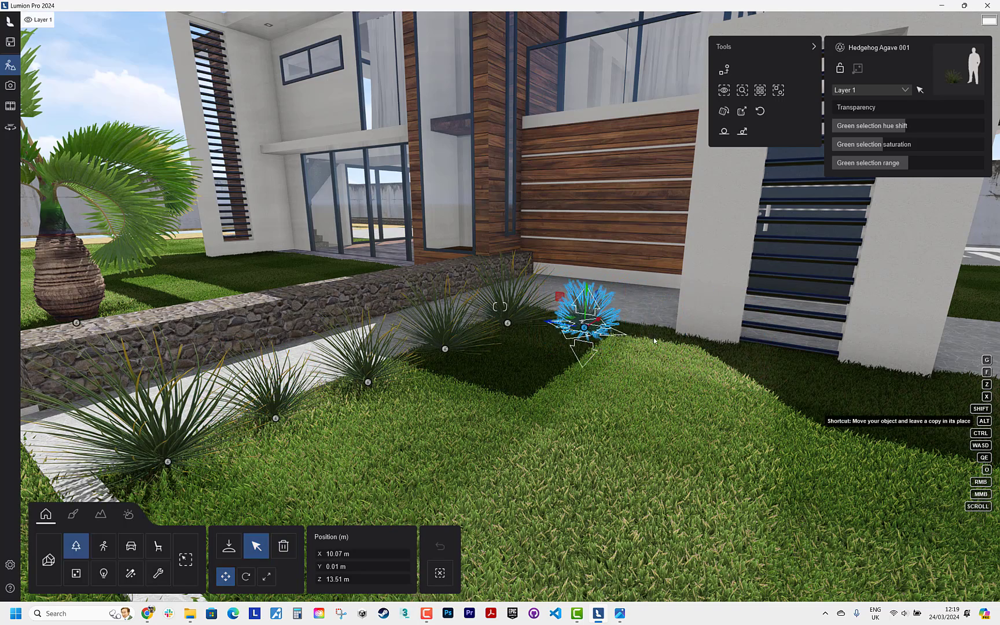
{"action": "left_click_drag", "start_coordinate": [654, 340], "coordinate": [656, 342], "text": "alt"}
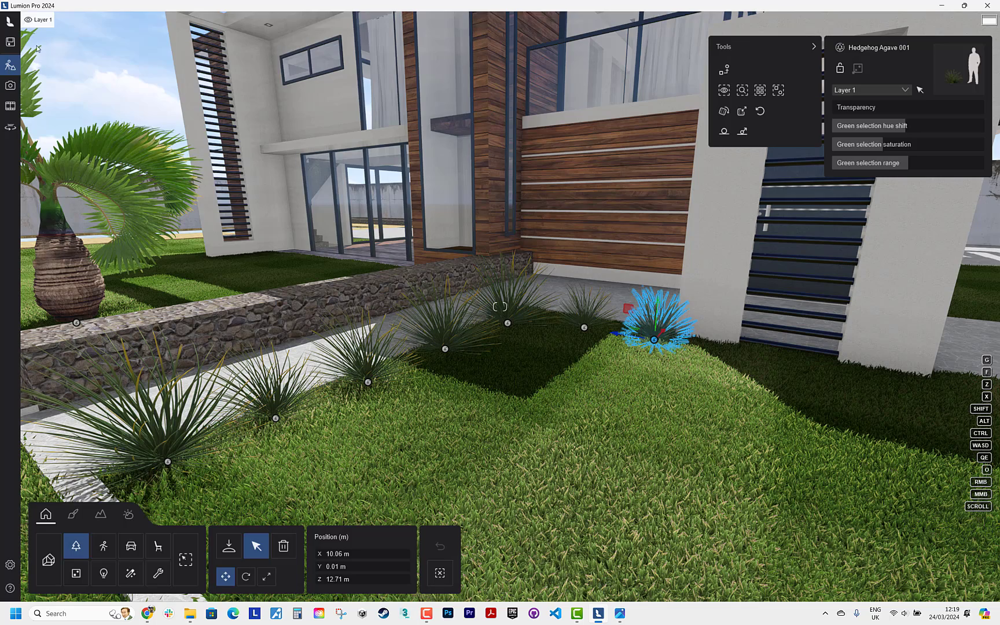
Step: Check photo 1 with the new plants in photo mode and return to build mode near the front lawn
{"action": "left_click", "coordinate": [10, 85]}
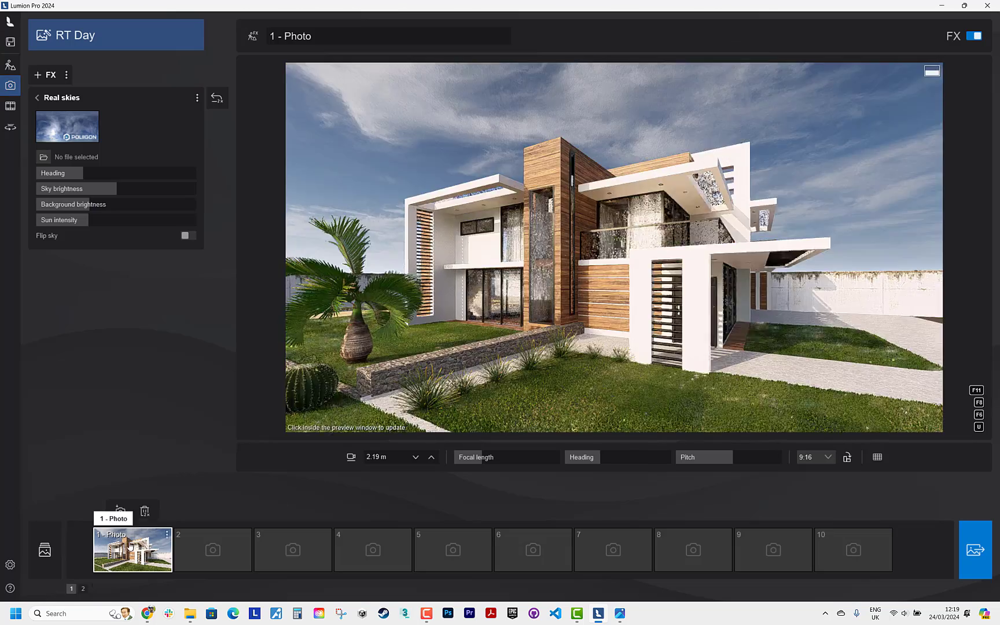
{"action": "key", "text": "shift+1"}
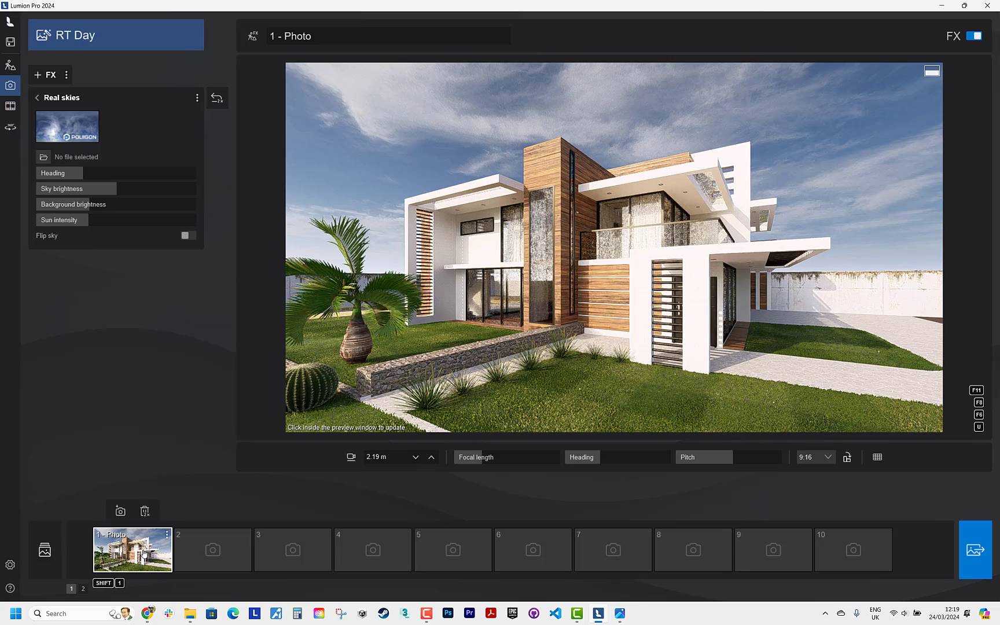
{"action": "left_click", "coordinate": [10, 65]}
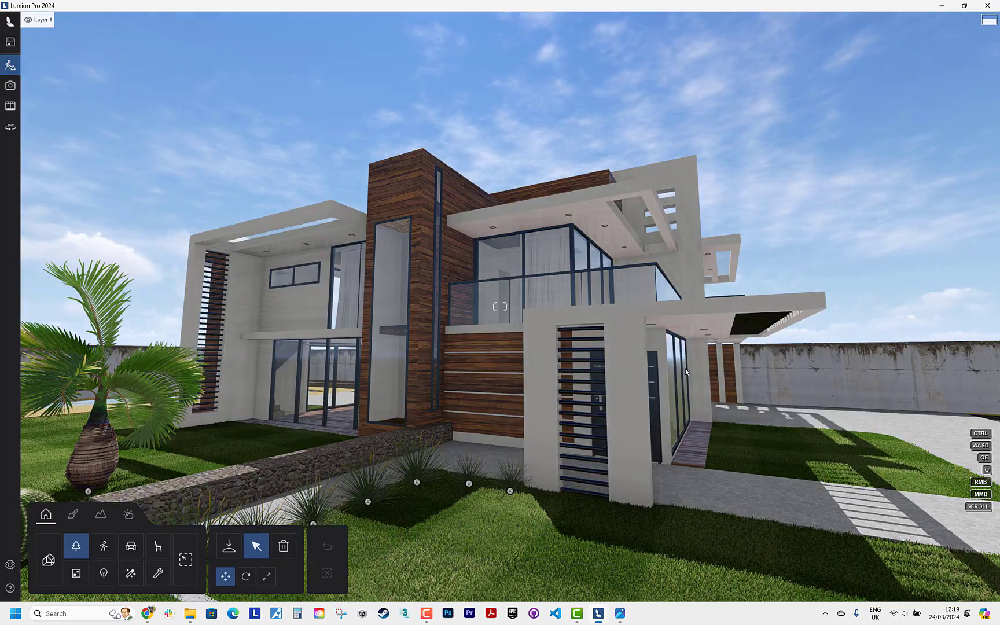
{"action": "key", "text": "w"}
{"action": "key", "text": "q"}
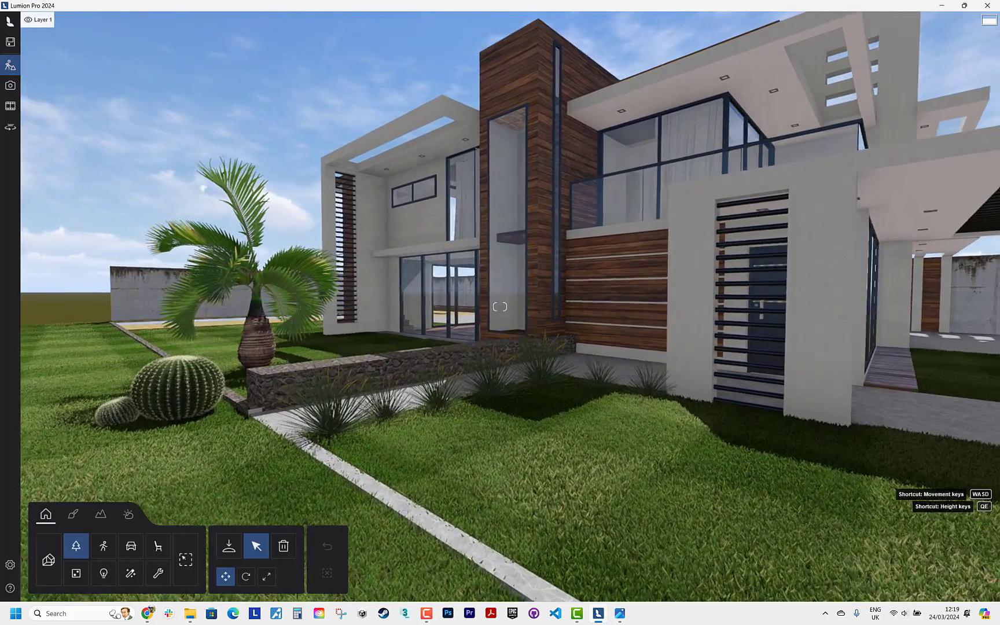
Step: Move the bottle palm onto the front lawn before the slatted entrance wall
{"action": "right_click_drag", "start_coordinate": [512, 389], "coordinate": [544, 388]}
{"action": "key", "text": "w"}
{"action": "key", "text": "a"}
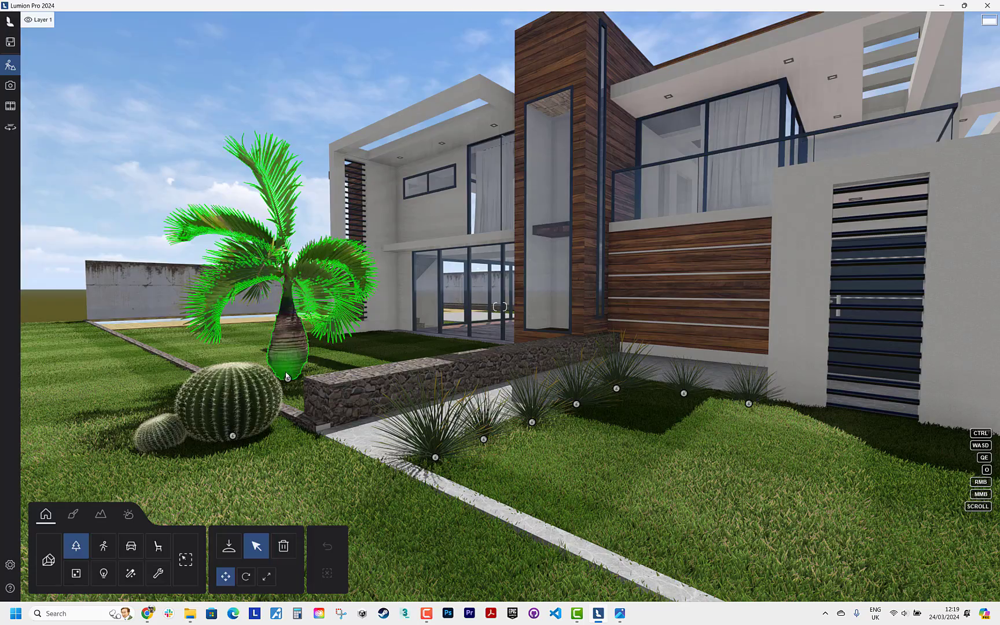
{"action": "left_click", "coordinate": [287, 376]}
{"action": "left_click_drag", "start_coordinate": [287, 376], "coordinate": [635, 454]}
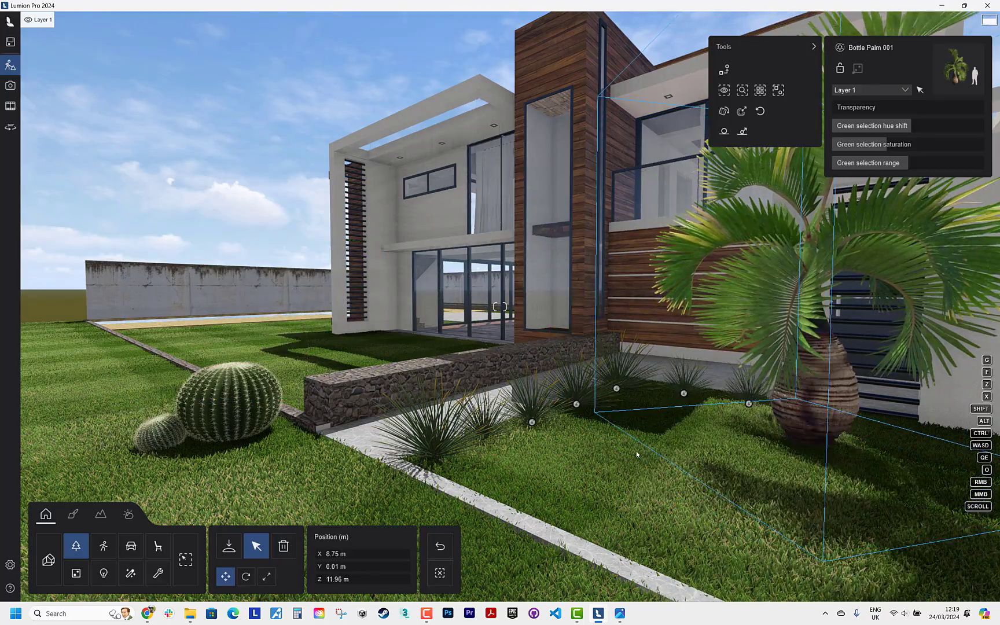
Step: Move the bottle palm to the rear lawn beside the villa's far end, and the barrel cactus into the foreground of the front lawn
{"action": "key", "text": "s"}
{"action": "key", "text": "e"}
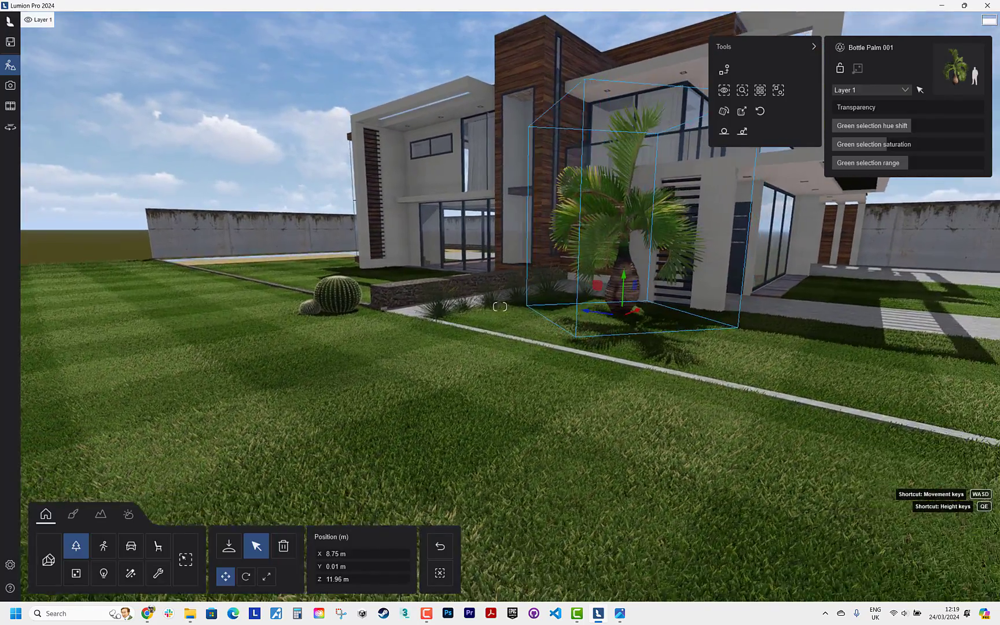
{"action": "key", "text": "q"}
{"action": "key", "text": "e"}
{"action": "right_click_drag", "start_coordinate": [735, 324], "coordinate": [767, 385]}
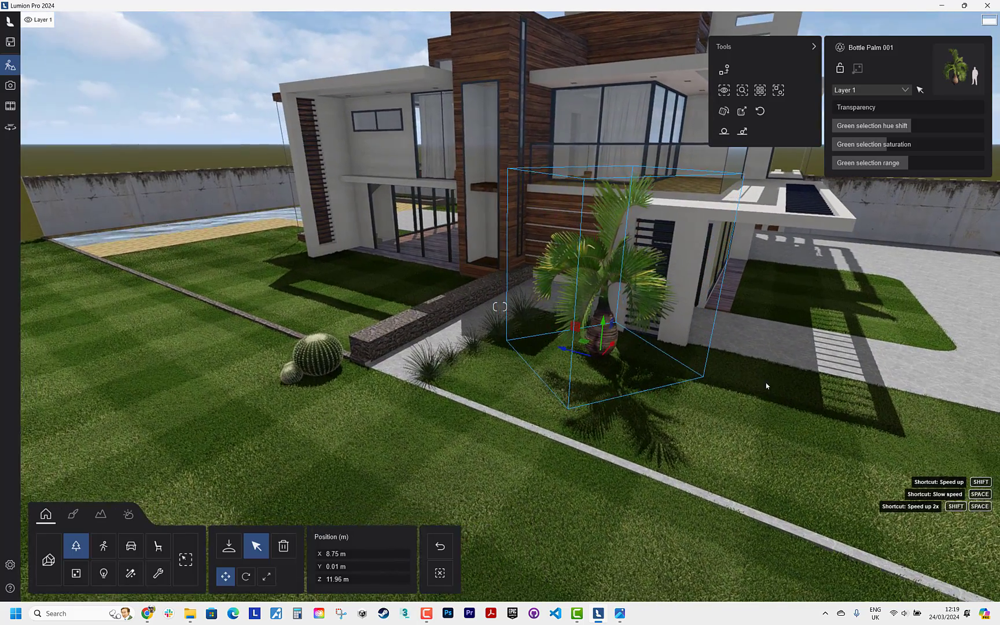
{"action": "left_click_drag", "start_coordinate": [603, 340], "coordinate": [275, 262]}
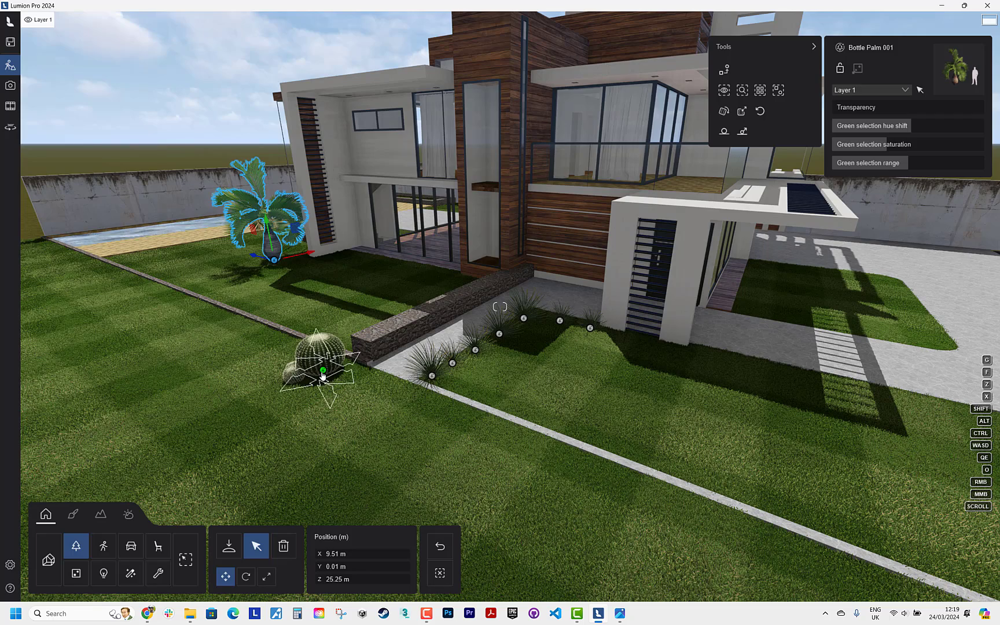
{"action": "left_click_drag", "start_coordinate": [323, 376], "coordinate": [679, 541]}
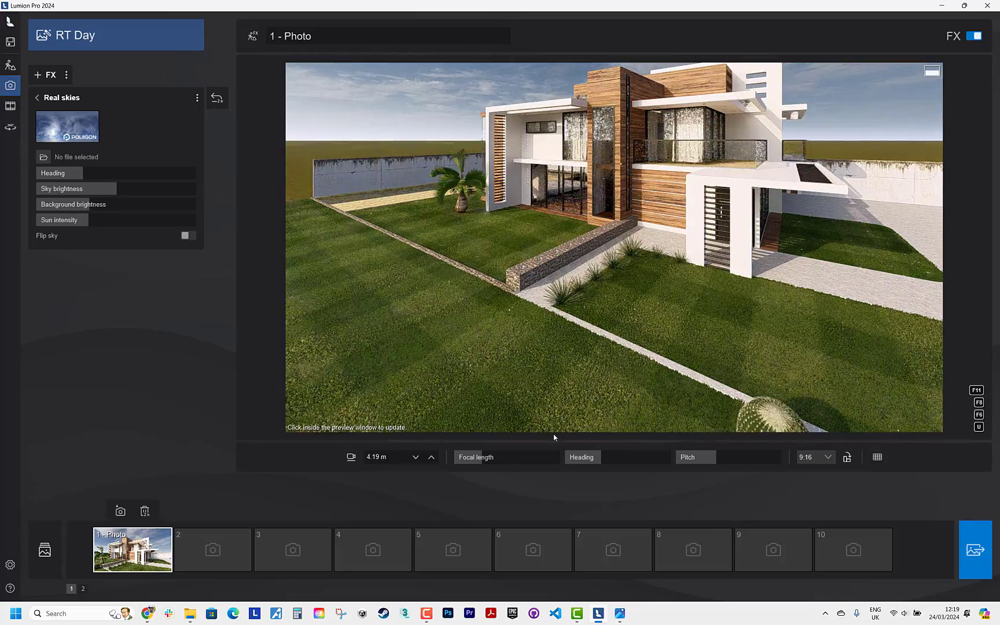
Step: Compose a low photo view at about 0.75 m camera height with the cactus in the foreground, and store it as photo 2
{"action": "right_click_drag", "start_coordinate": [614, 247], "coordinate": [617, 205]}
{"action": "key", "text": "w"}
{"action": "key", "text": "s"}
{"action": "key", "text": "e"}
{"action": "key", "text": "e"}
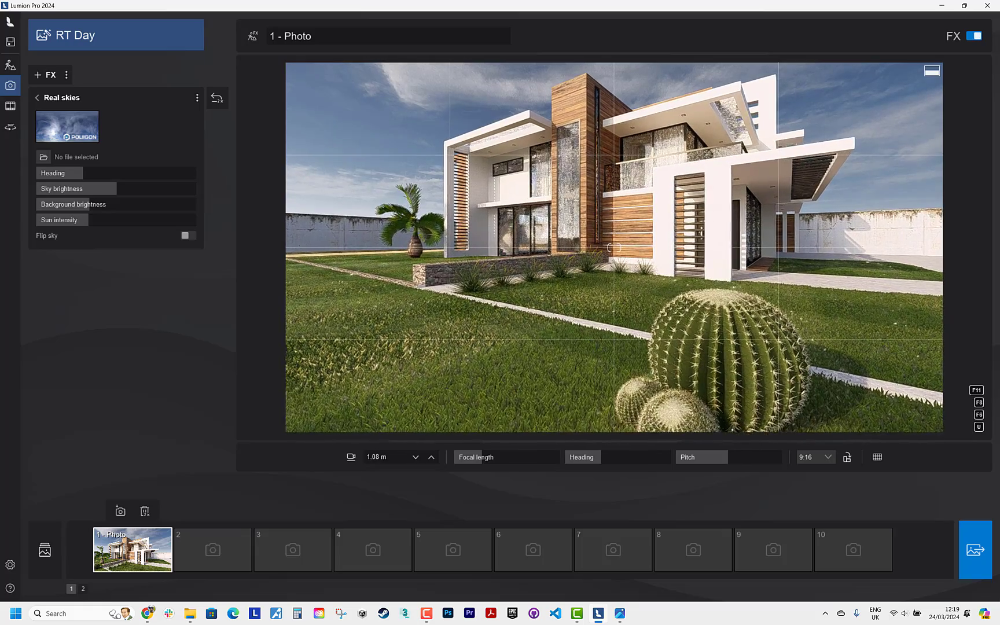
{"action": "key", "text": "e"}
{"action": "right_click_drag", "start_coordinate": [614, 248], "coordinate": [614, 231]}
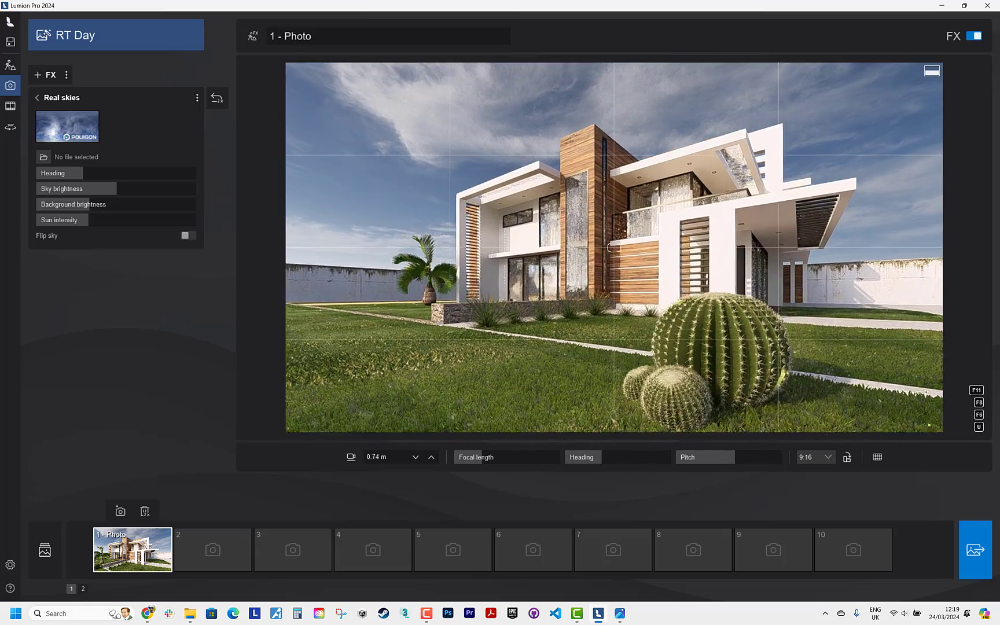
{"action": "key", "text": "e"}
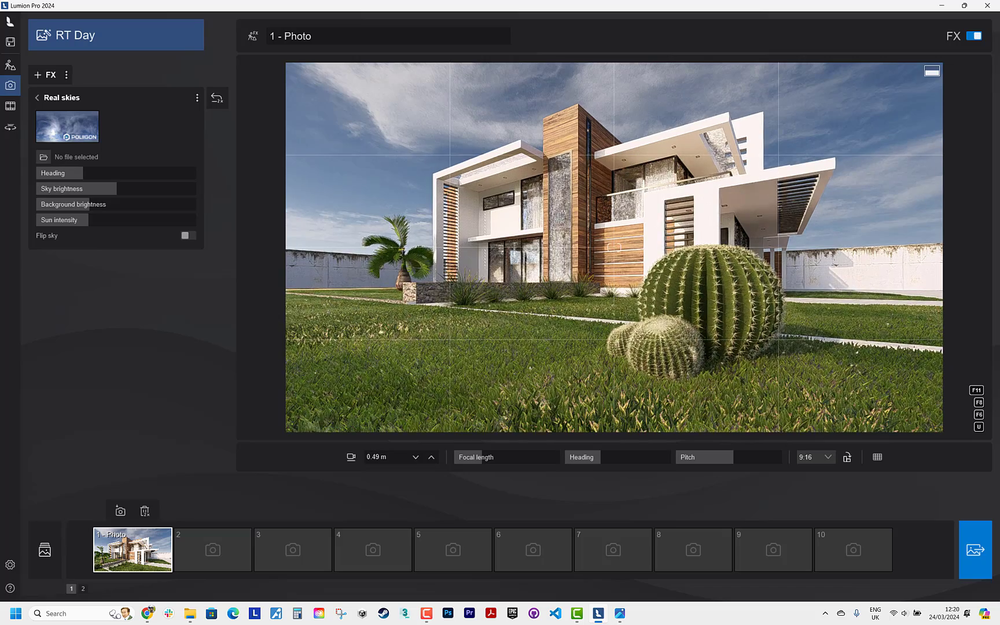
{"action": "key", "text": "w"}
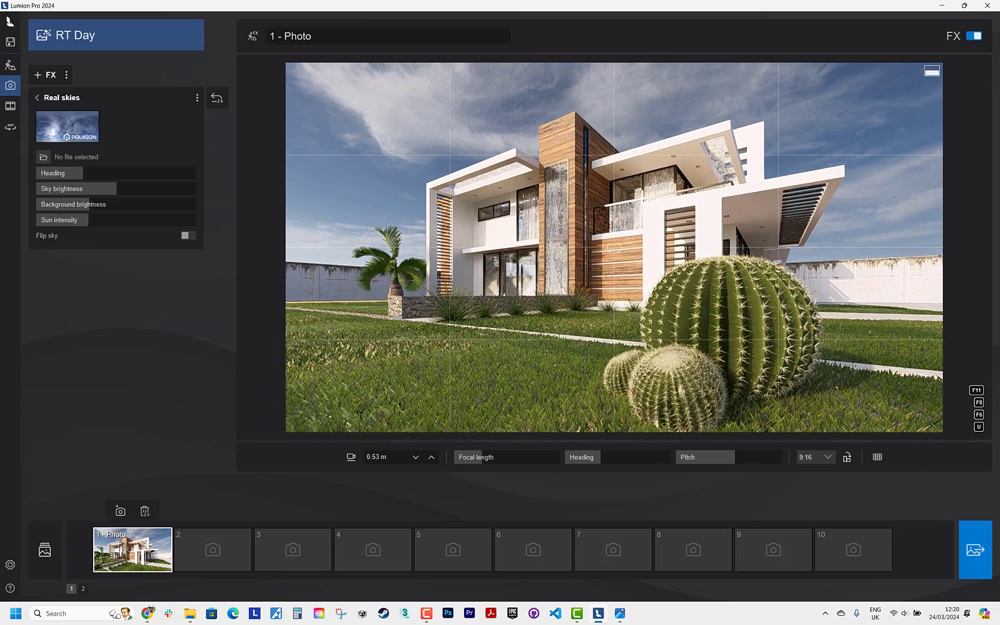
{"action": "key", "text": "e"}
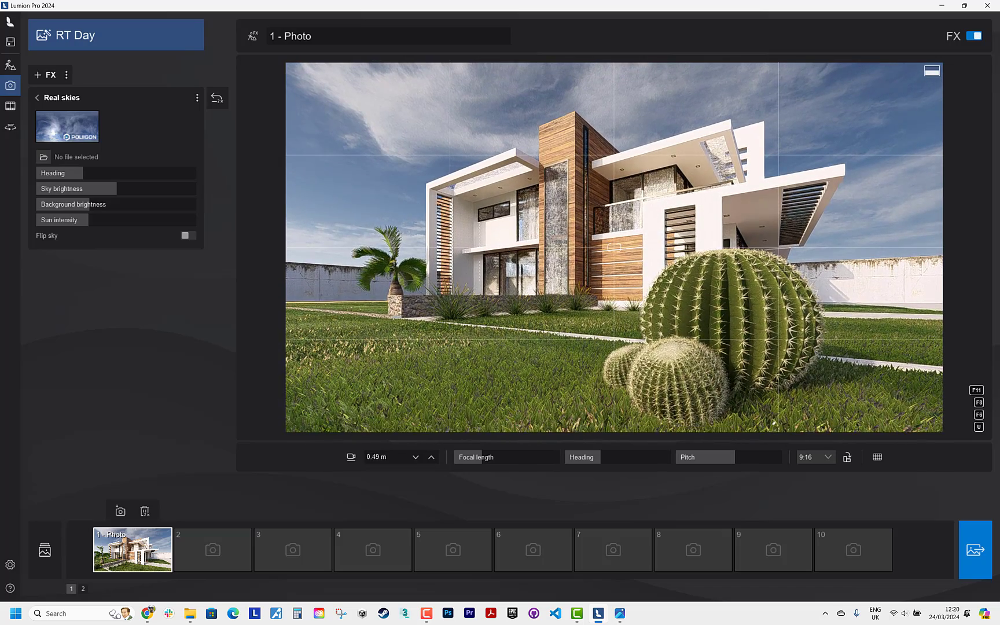
{"action": "key", "text": "q"}
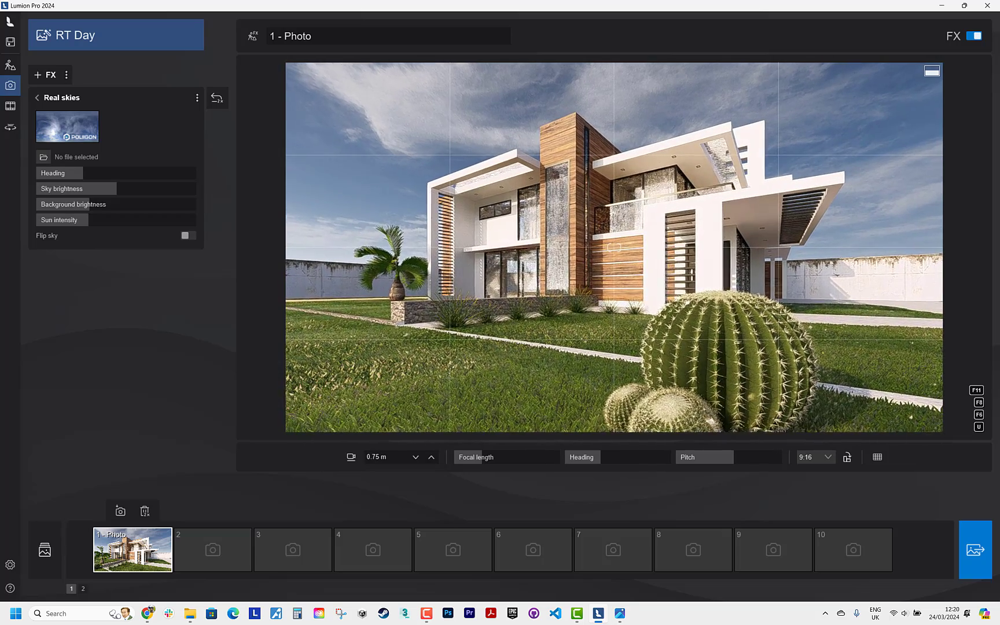
{"action": "left_click", "coordinate": [201, 540]}
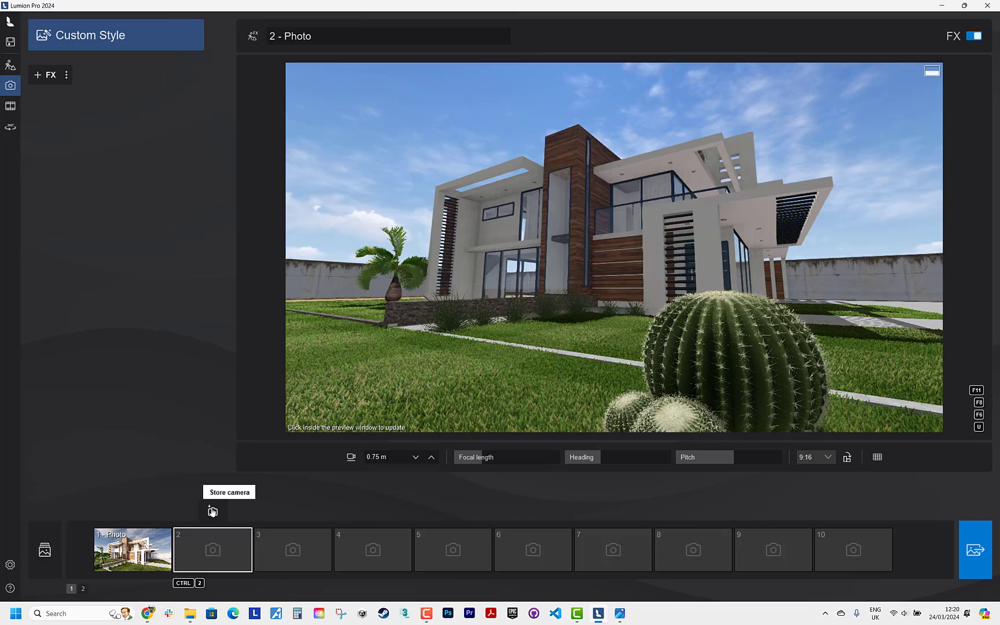
{"action": "left_click", "coordinate": [213, 511]}
Step: Copy the RT Day effect list from photo 1 and paste it onto photo 2
{"action": "left_click", "coordinate": [132, 541]}
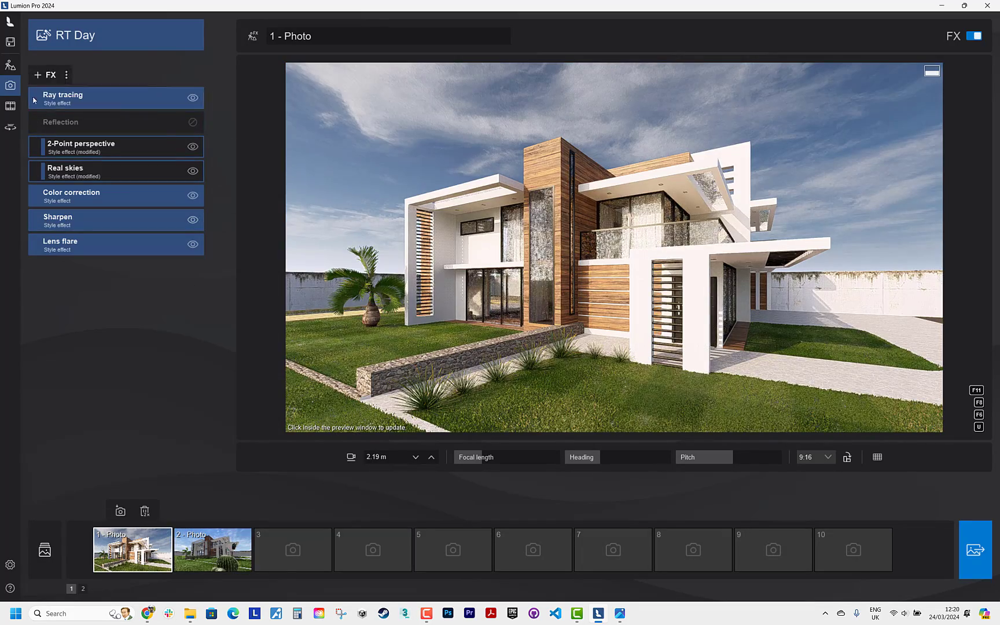
{"action": "left_click", "coordinate": [66, 75]}
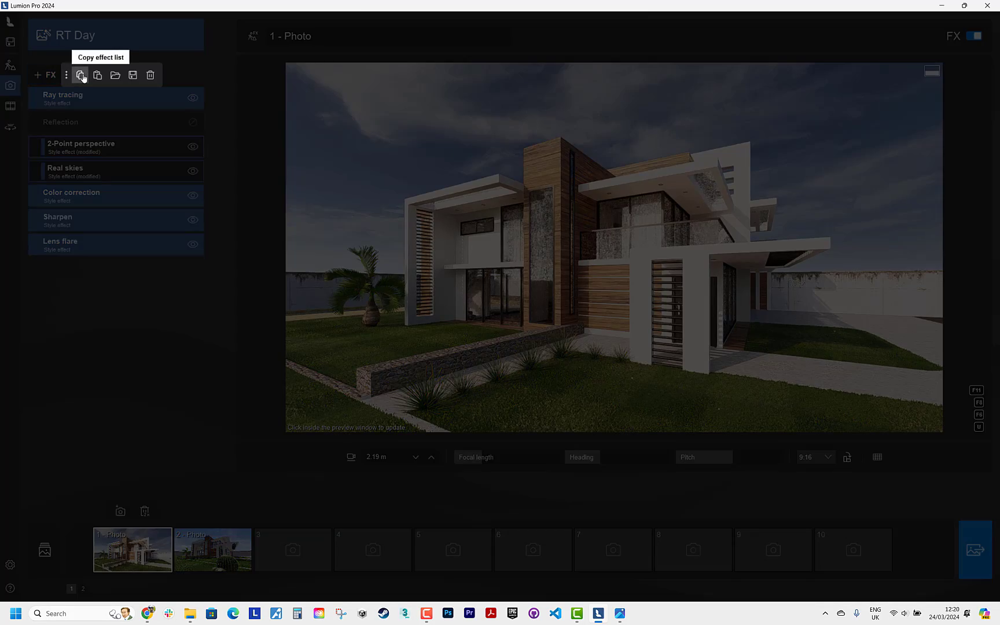
{"action": "left_click", "coordinate": [81, 75]}
{"action": "left_click", "coordinate": [203, 541]}
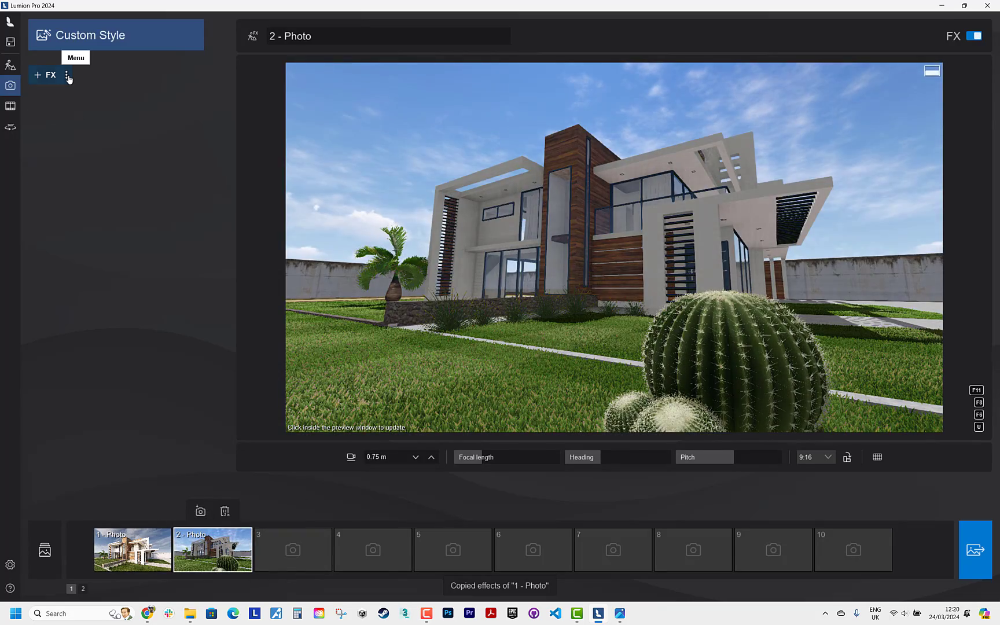
{"action": "left_click", "coordinate": [67, 75]}
{"action": "left_click", "coordinate": [97, 76]}
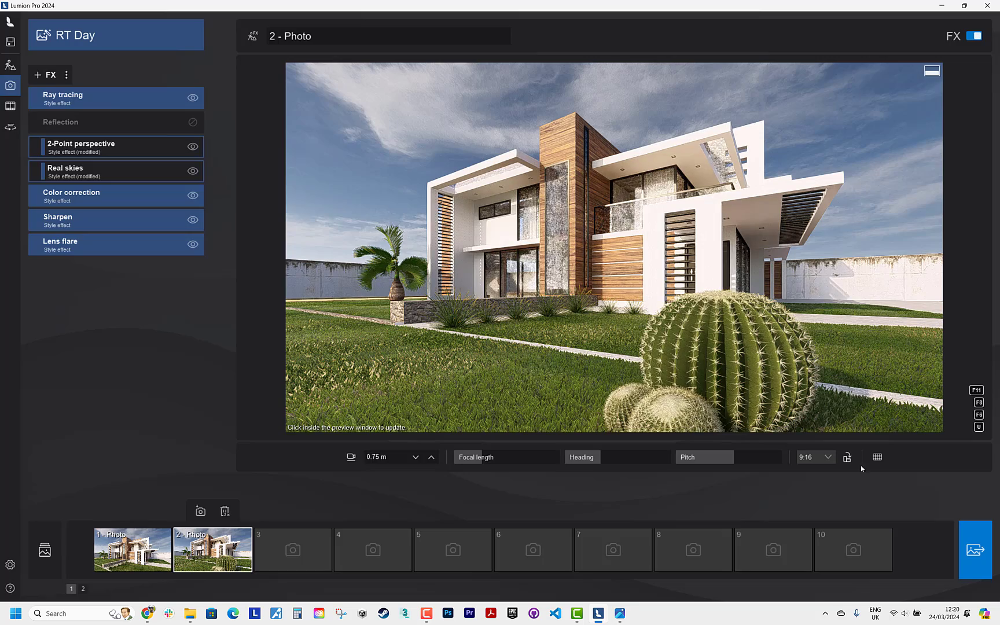
Step: Shift the barrel cactus sideways on the lawn to clear the slatted entrance wall, and check it in photo 2
{"action": "left_click", "coordinate": [11, 65]}
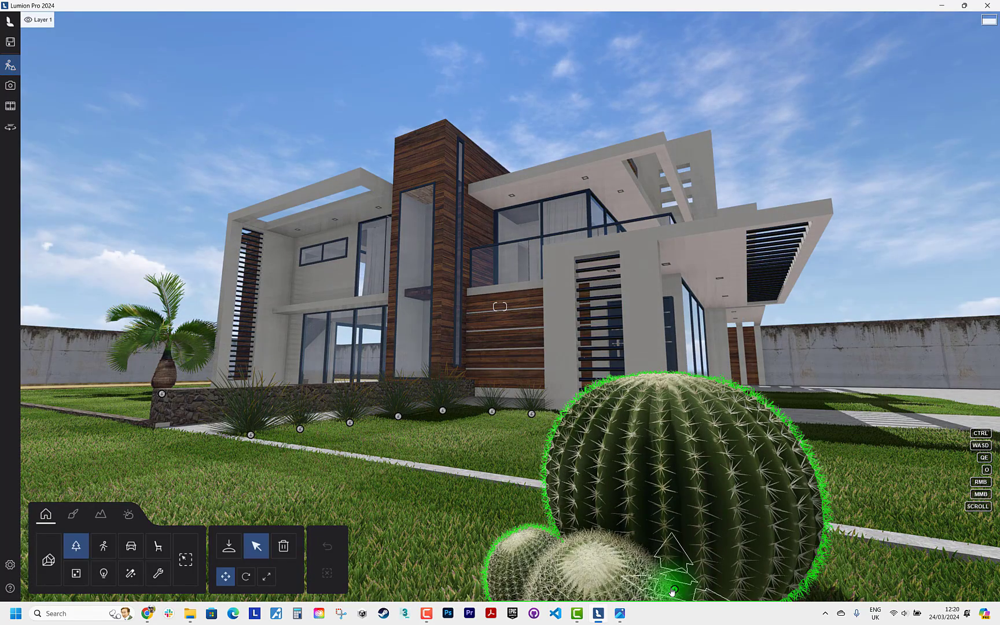
{"action": "left_click", "coordinate": [671, 591]}
{"action": "left_click_drag", "start_coordinate": [671, 591], "coordinate": [861, 561]}
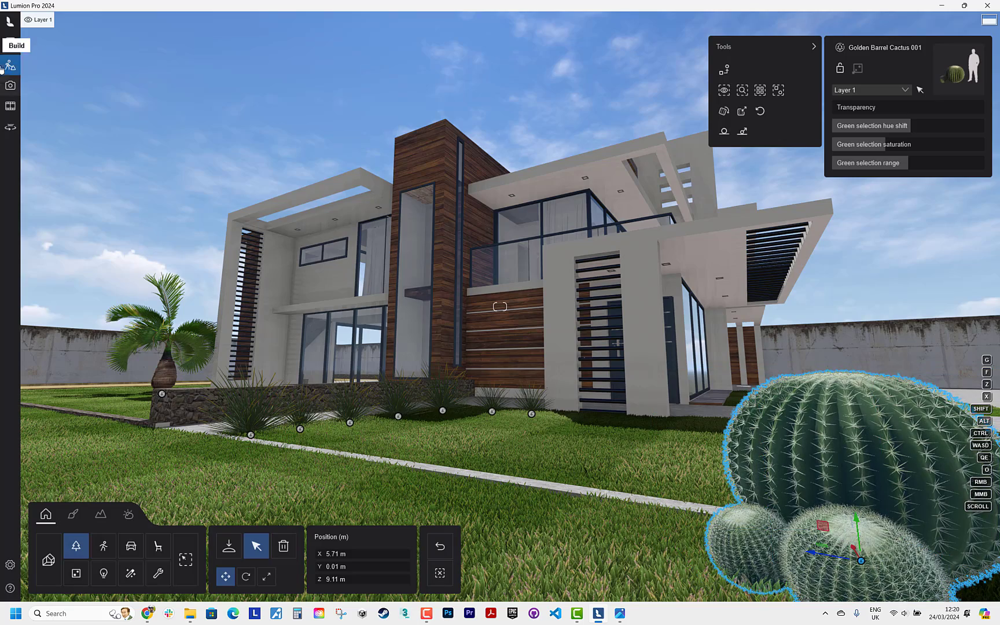
{"action": "left_click", "coordinate": [11, 86]}
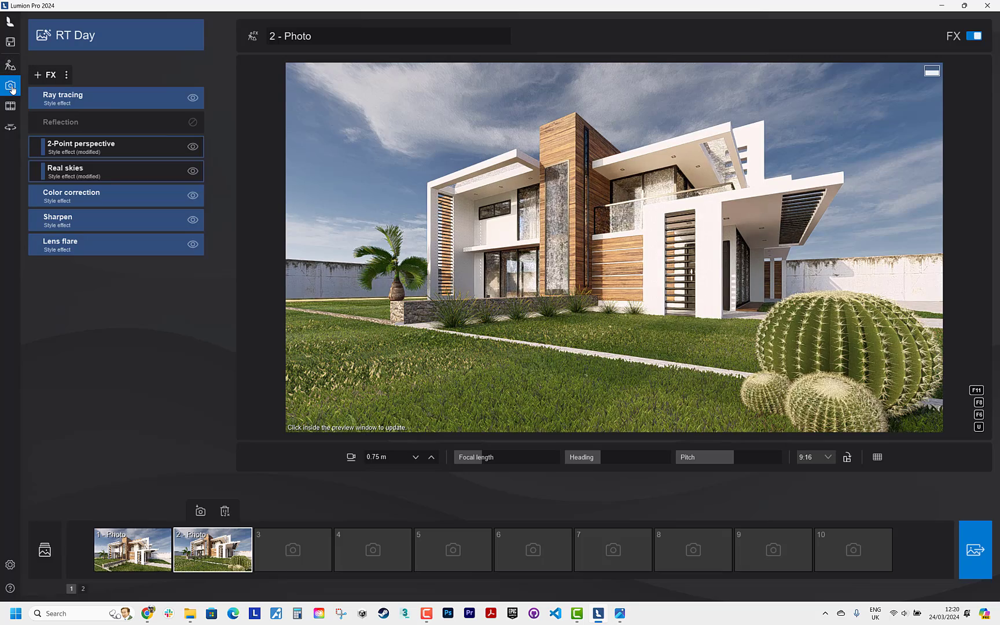
Step: Move the bottle palm farther back behind the stone wall, to about X 12.47 m and Z 29.62 m, and check photo 2
{"action": "left_click", "coordinate": [10, 65]}
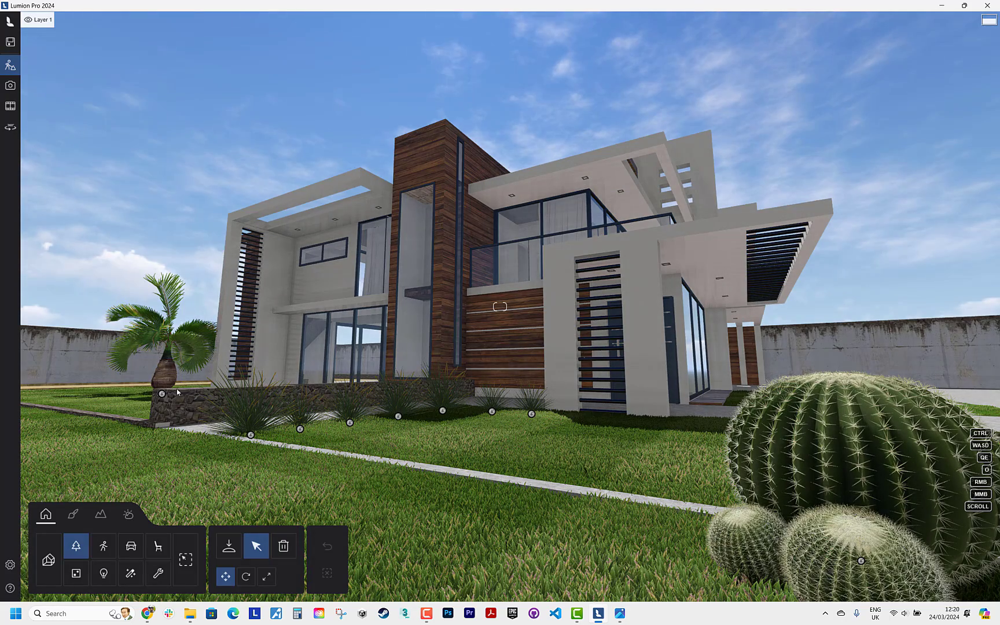
{"action": "left_click_drag", "start_coordinate": [162, 394], "coordinate": [143, 389]}
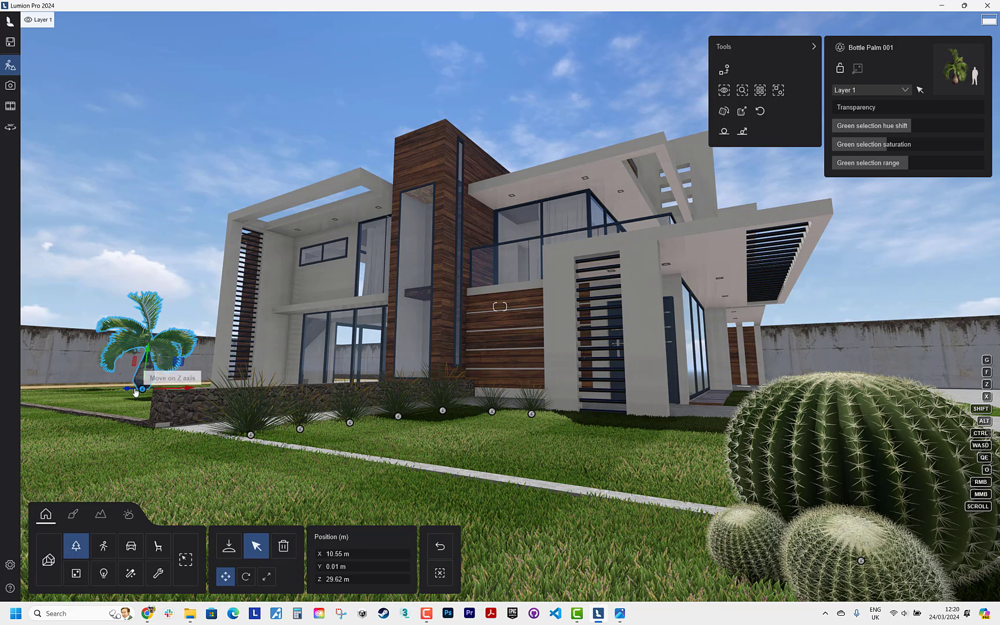
{"action": "left_click_drag", "start_coordinate": [170, 391], "coordinate": [225, 386]}
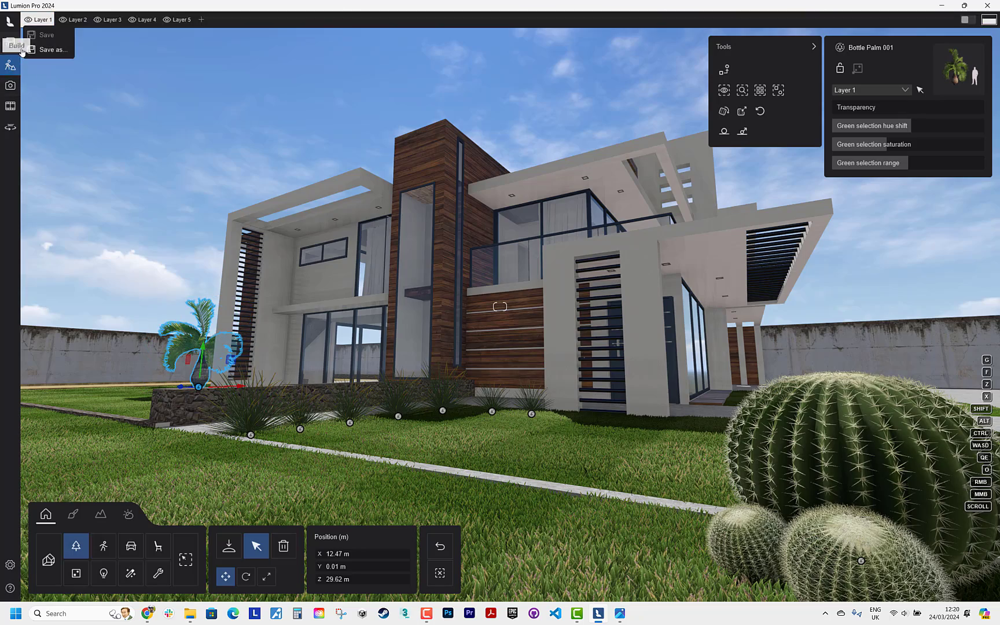
{"action": "left_click", "coordinate": [10, 86]}
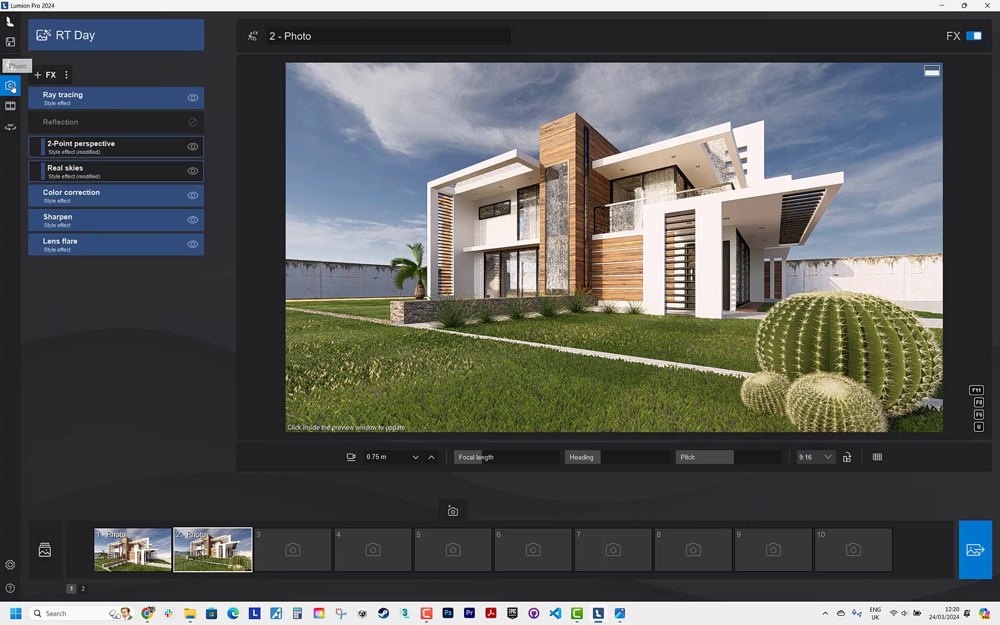
Step: Rescale the two small agaves nearest the slatted entrance wall and check them in photo 2
{"action": "left_click", "coordinate": [10, 65]}
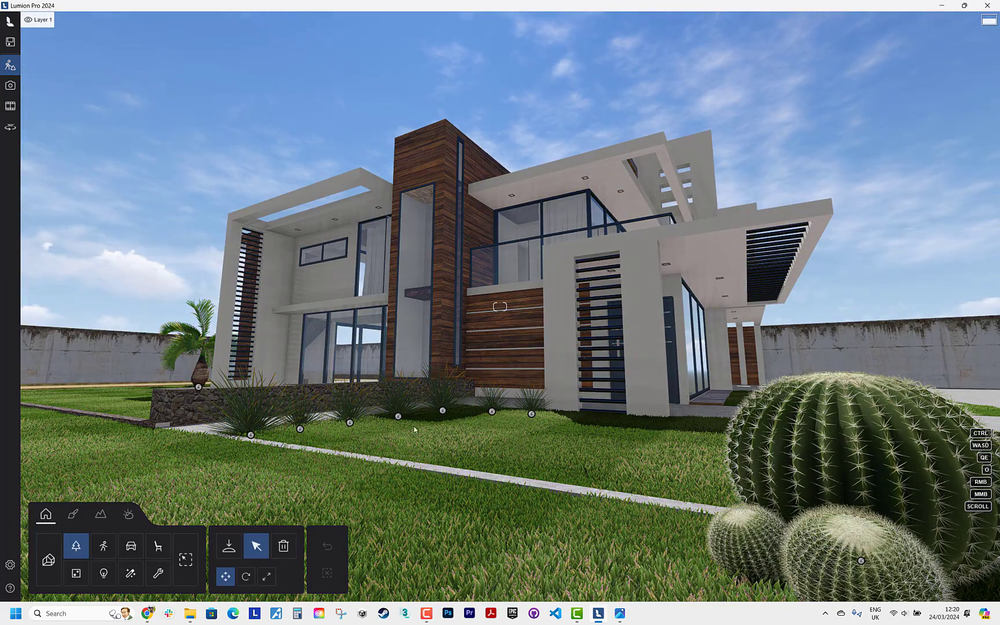
{"action": "left_click", "coordinate": [491, 412]}
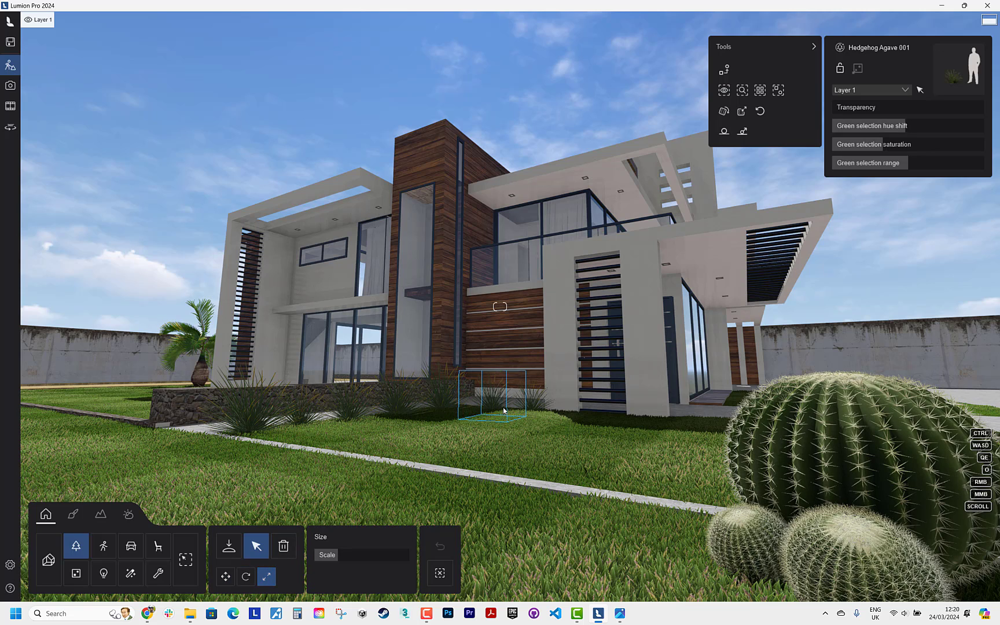
{"action": "left_click_drag", "start_coordinate": [503, 410], "coordinate": [520, 419]}
{"action": "left_click", "coordinate": [531, 413]}
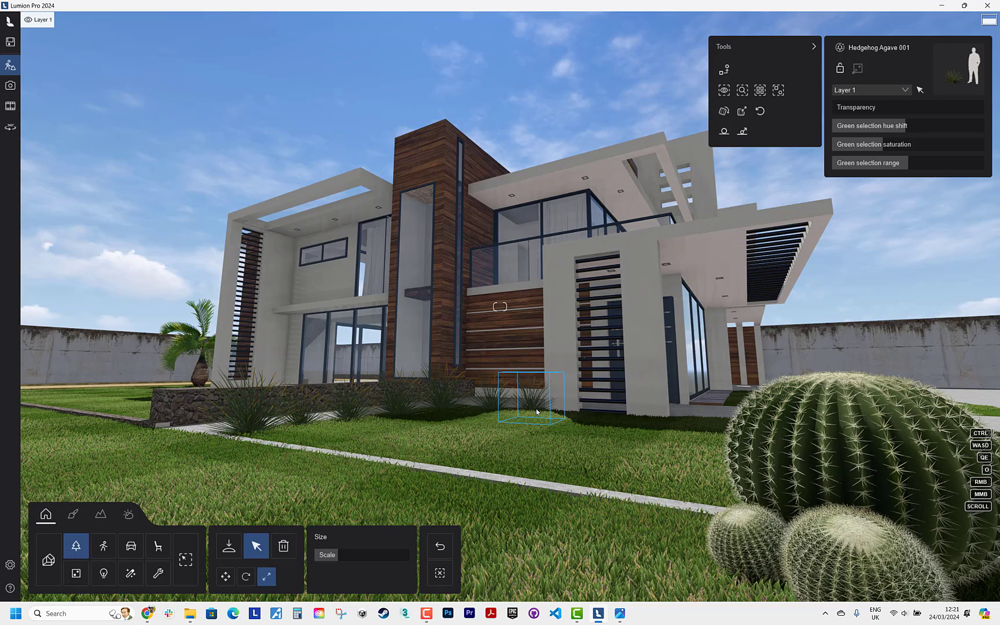
{"action": "left_click", "coordinate": [14, 93]}
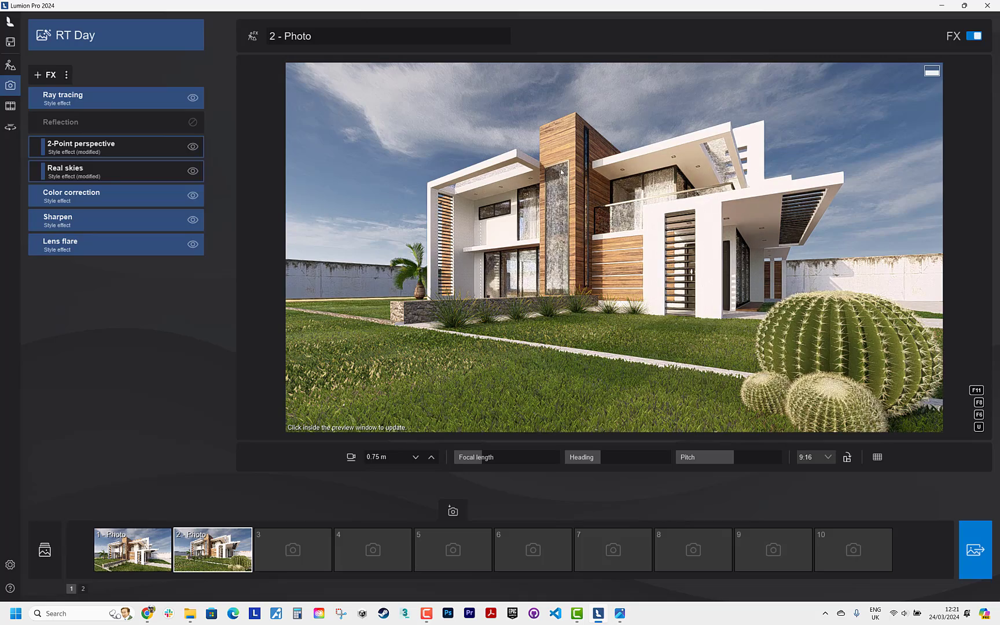
{"action": "left_click", "coordinate": [10, 64]}
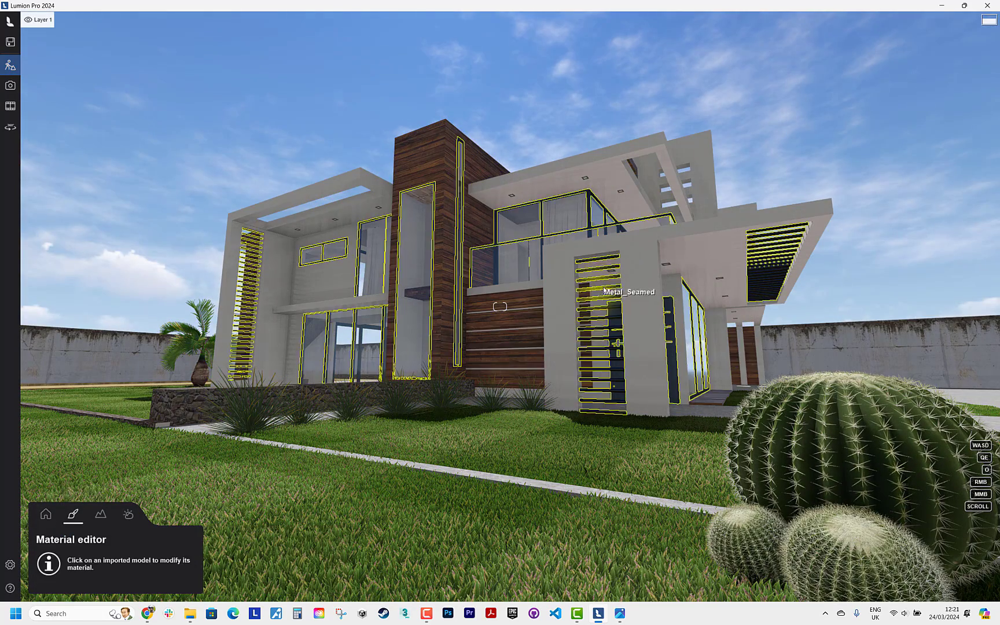
{"action": "left_click", "coordinate": [633, 284]}
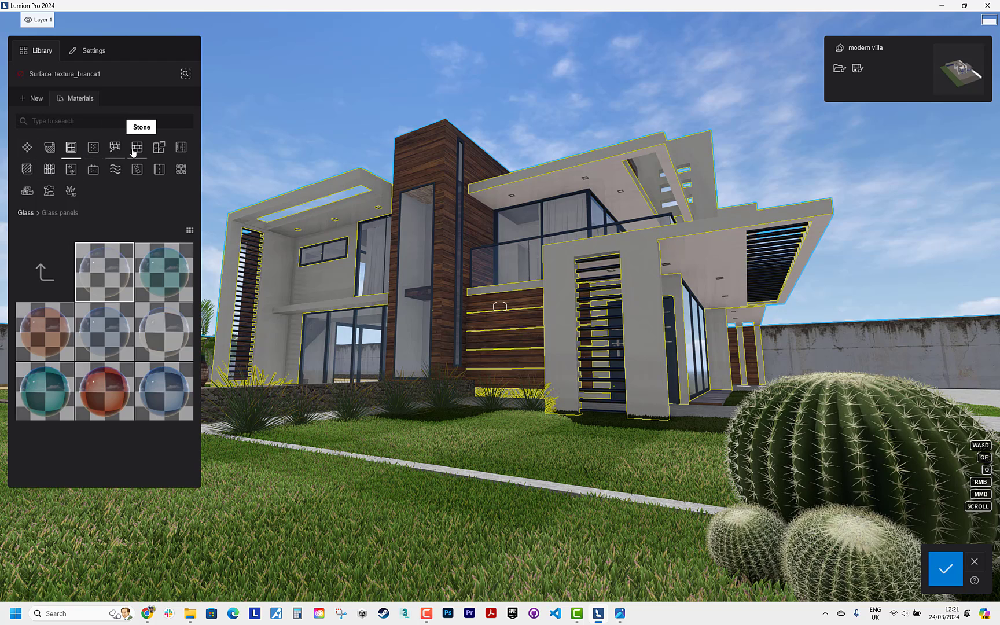
{"action": "left_click", "coordinate": [113, 152]}
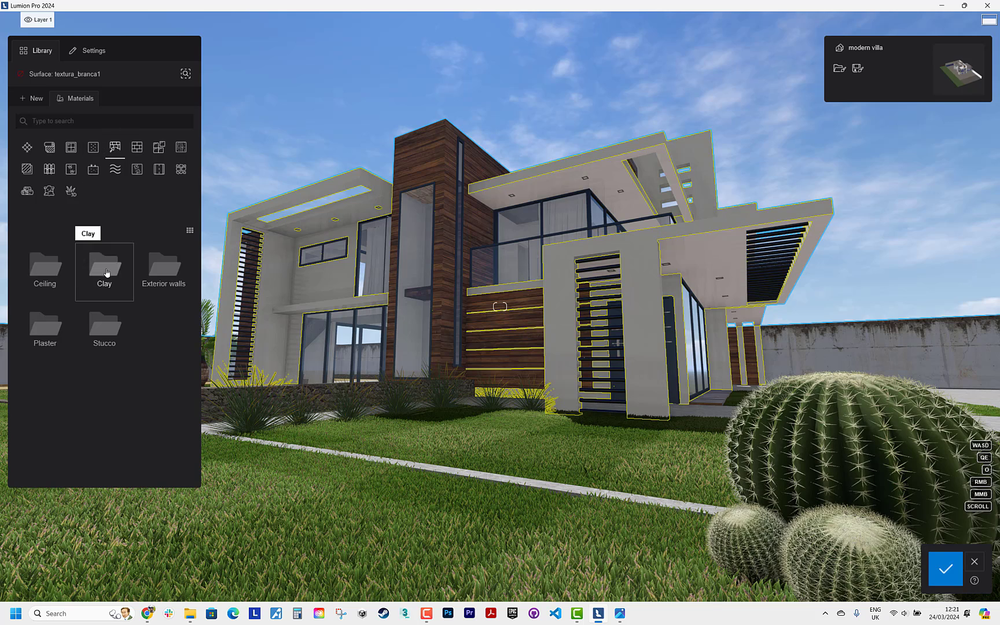
{"action": "left_click", "coordinate": [162, 267]}
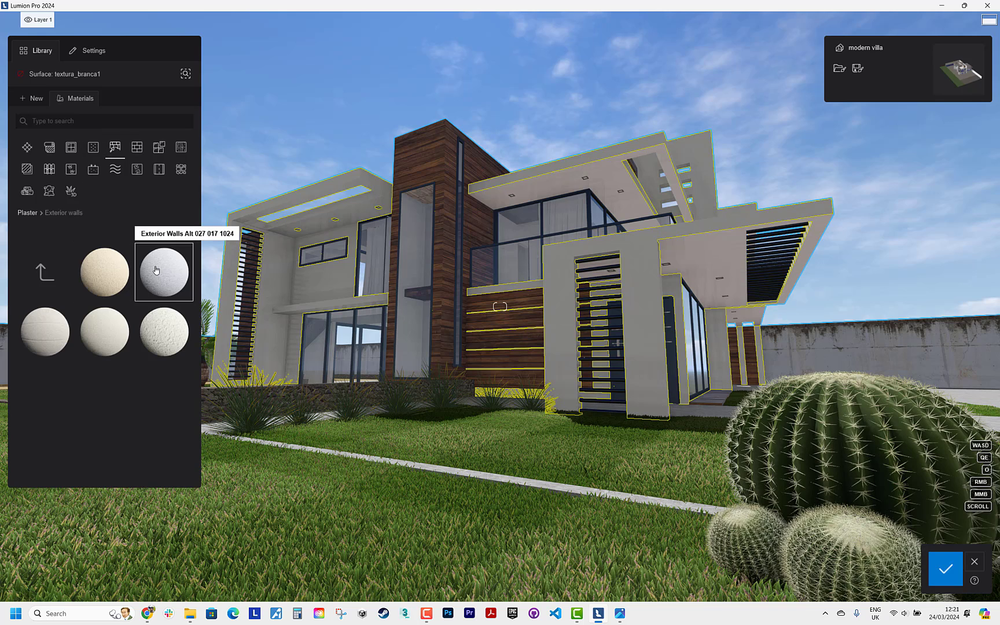
{"action": "left_click", "coordinate": [106, 273]}
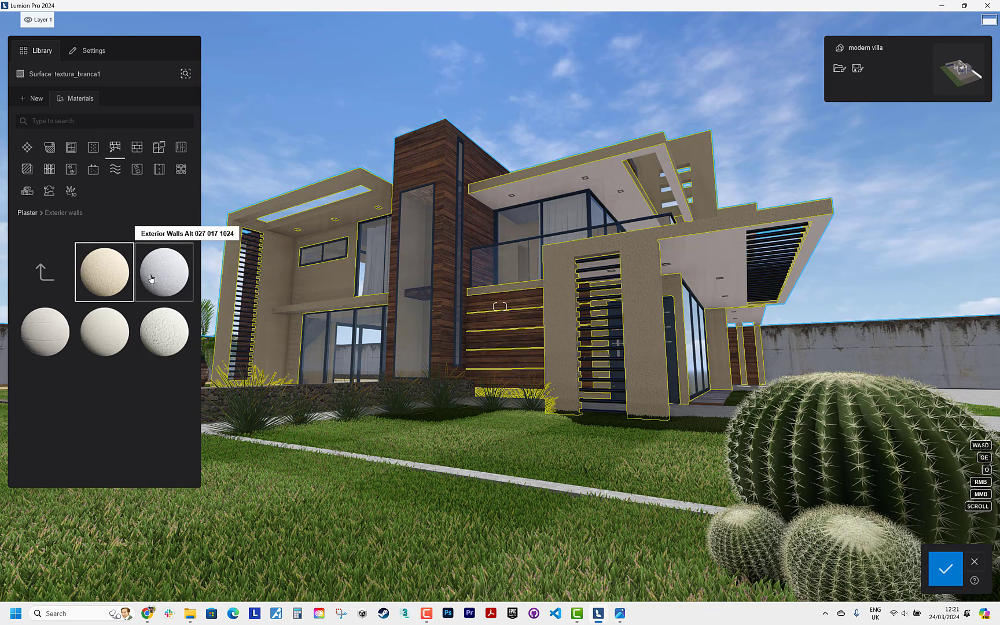
{"action": "left_click", "coordinate": [151, 278]}
{"action": "left_click", "coordinate": [120, 275]}
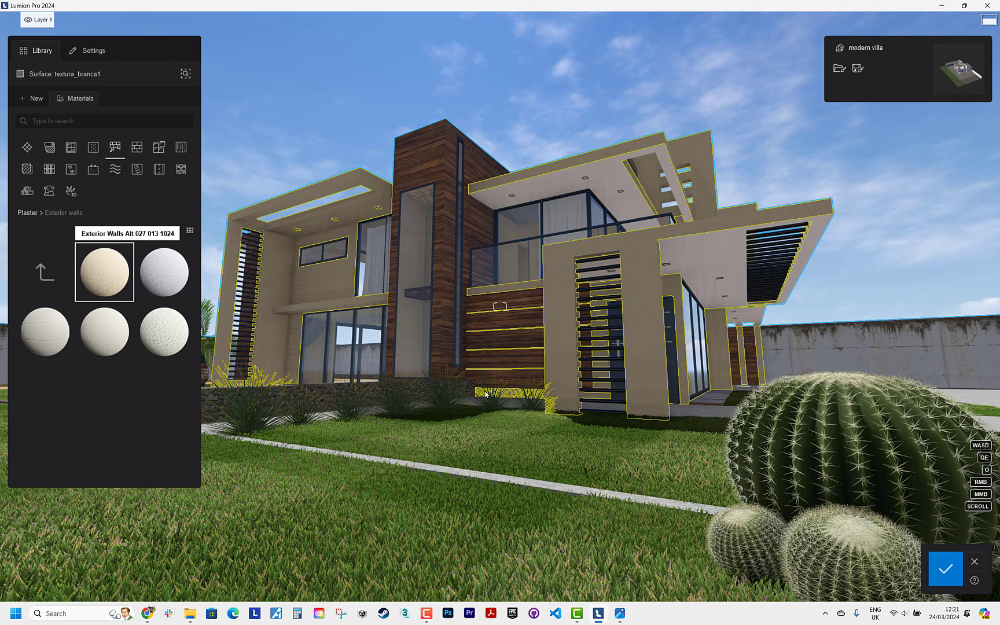
{"action": "left_click", "coordinate": [943, 565]}
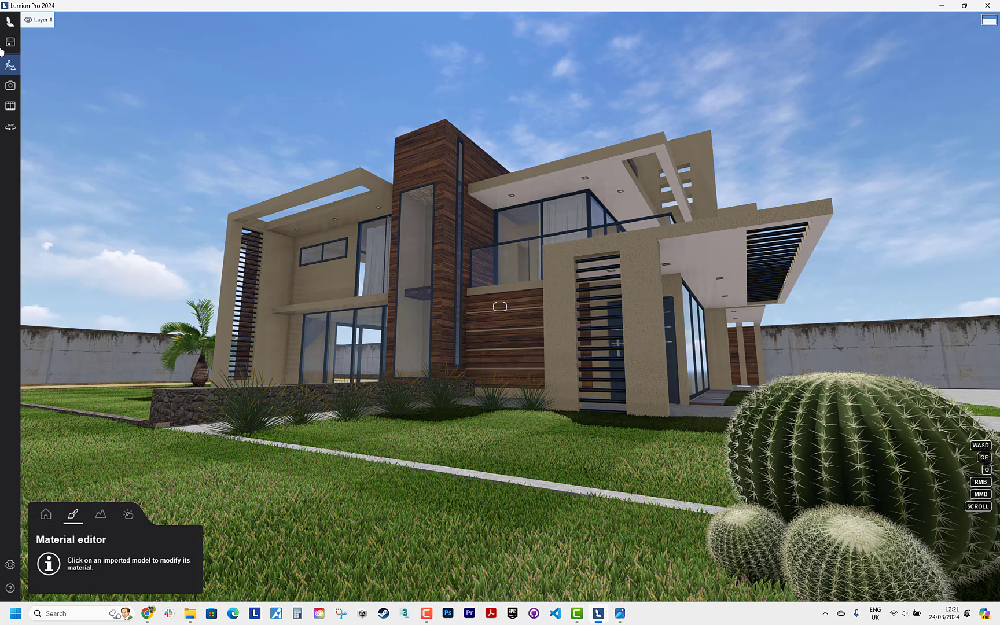
{"action": "left_click", "coordinate": [10, 86]}
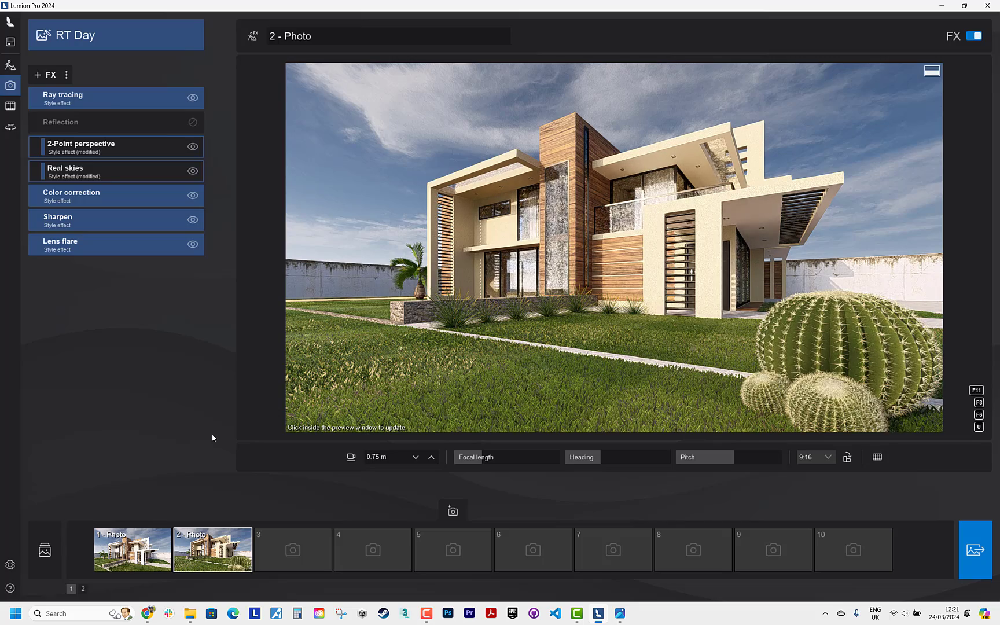
{"action": "left_click", "coordinate": [14, 65]}
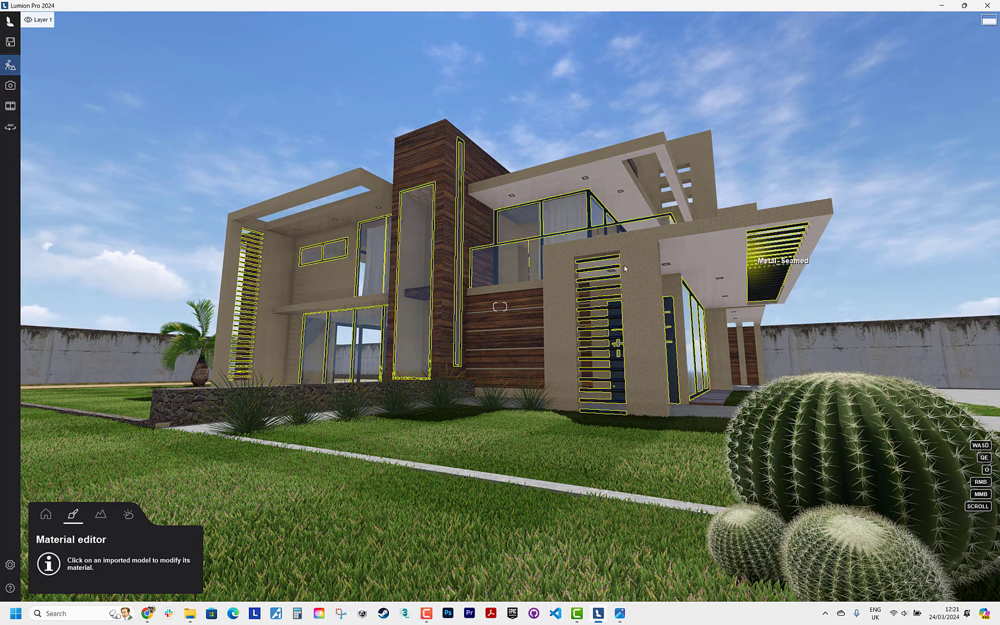
{"action": "left_click", "coordinate": [641, 275]}
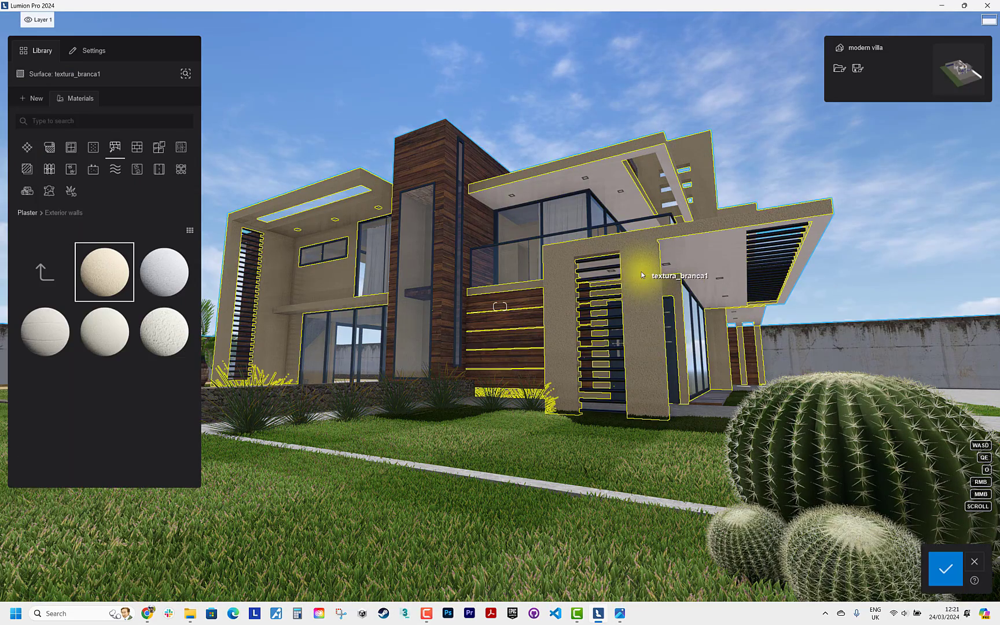
{"action": "left_click", "coordinate": [164, 281]}
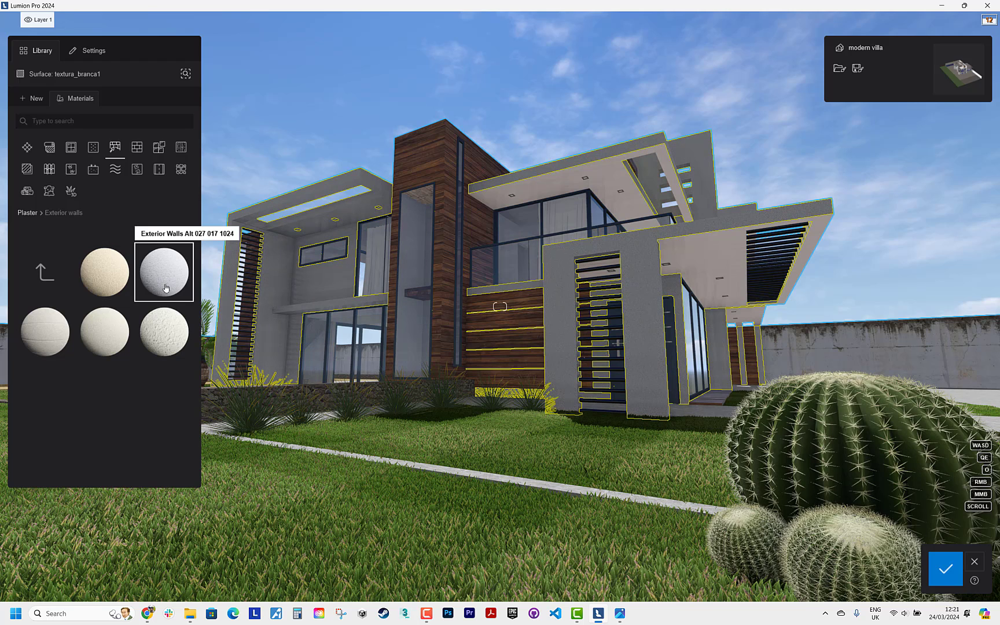
{"action": "left_click", "coordinate": [48, 348]}
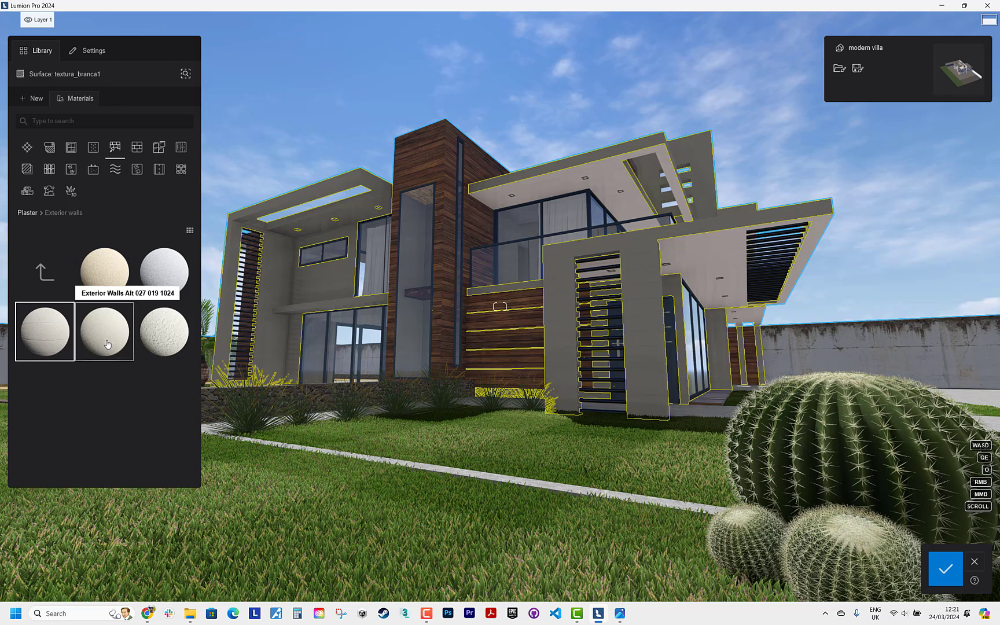
{"action": "left_click", "coordinate": [176, 344]}
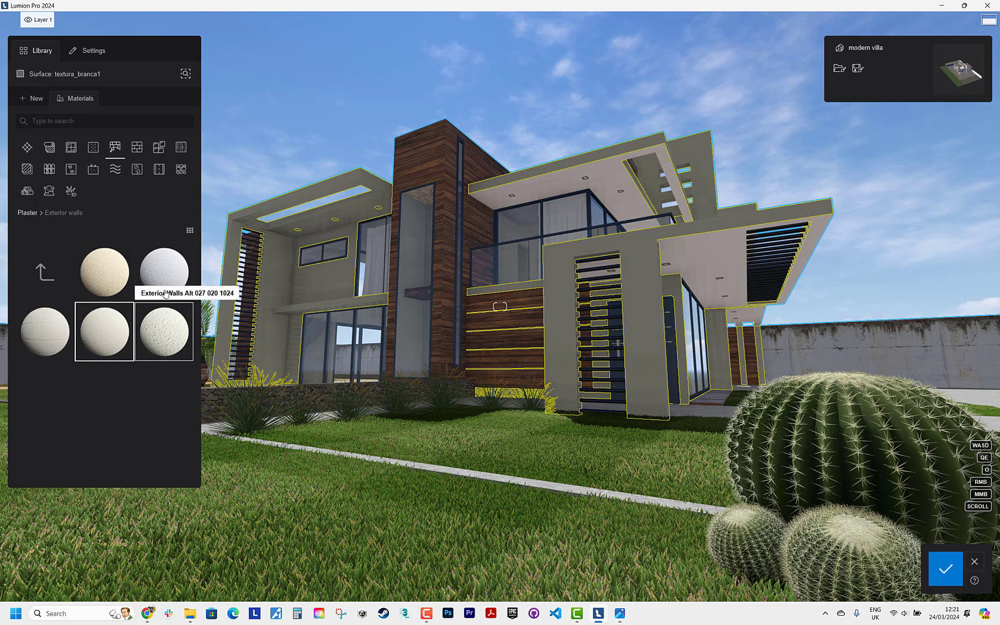
{"action": "left_click", "coordinate": [167, 264]}
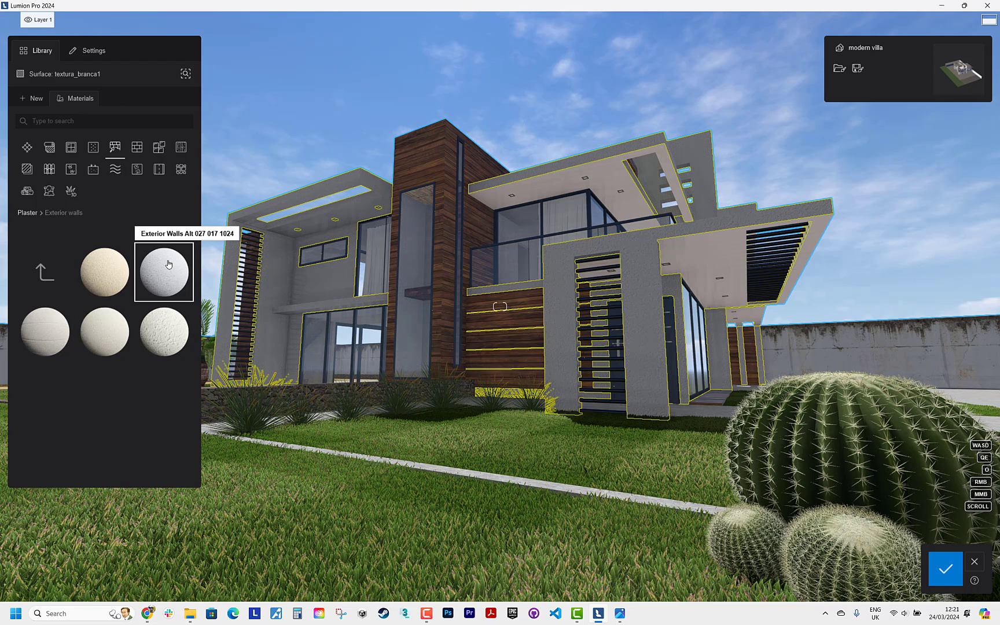
{"action": "left_click", "coordinate": [944, 570]}
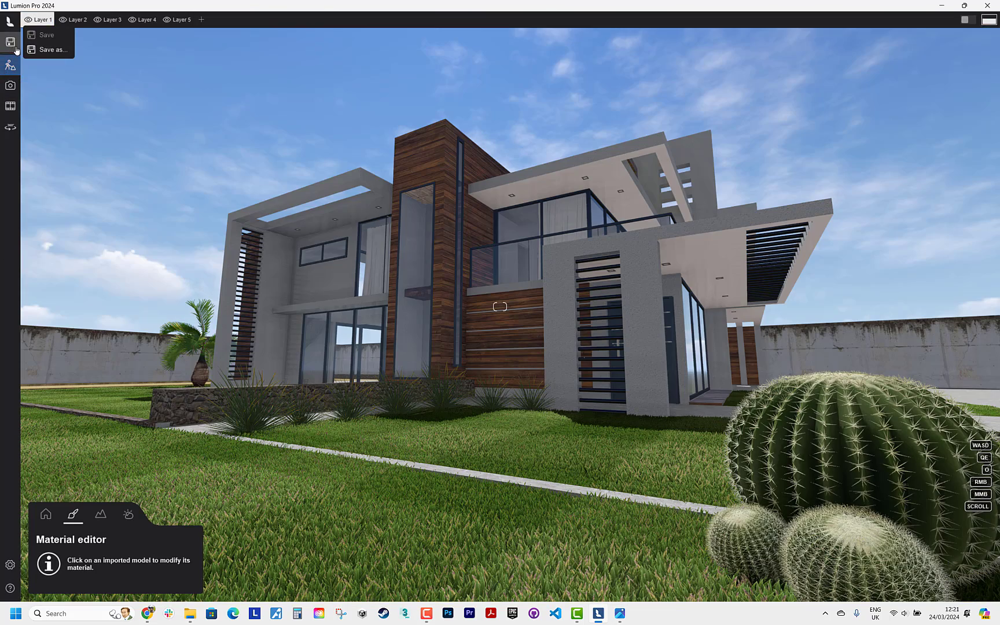
{"action": "left_click", "coordinate": [10, 88]}
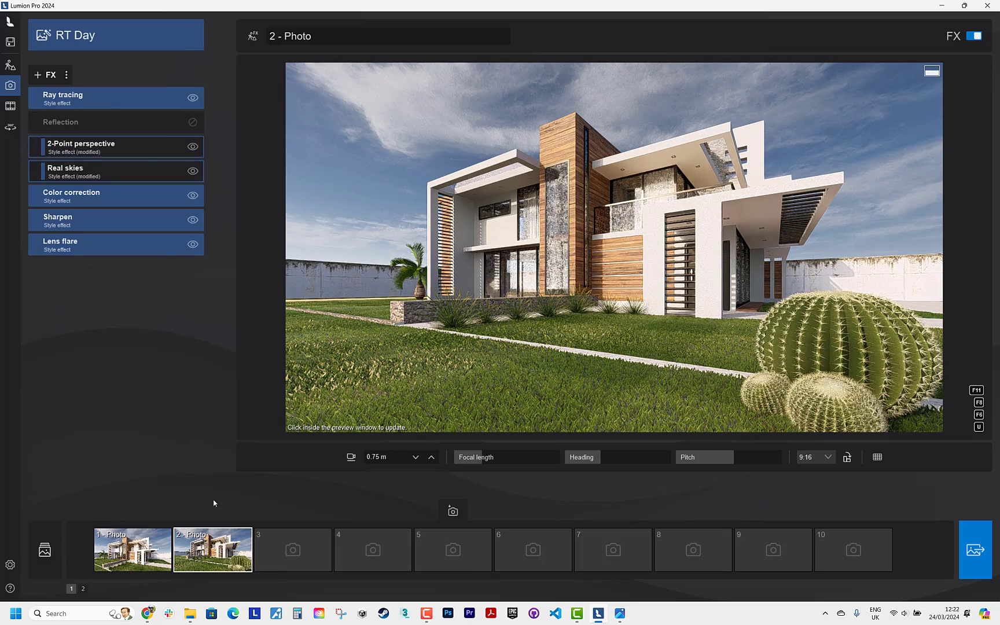
Step: Look at photo 2's Ray tracing settings and try the RT Overcast style on the photo
{"action": "left_click", "coordinate": [131, 106]}
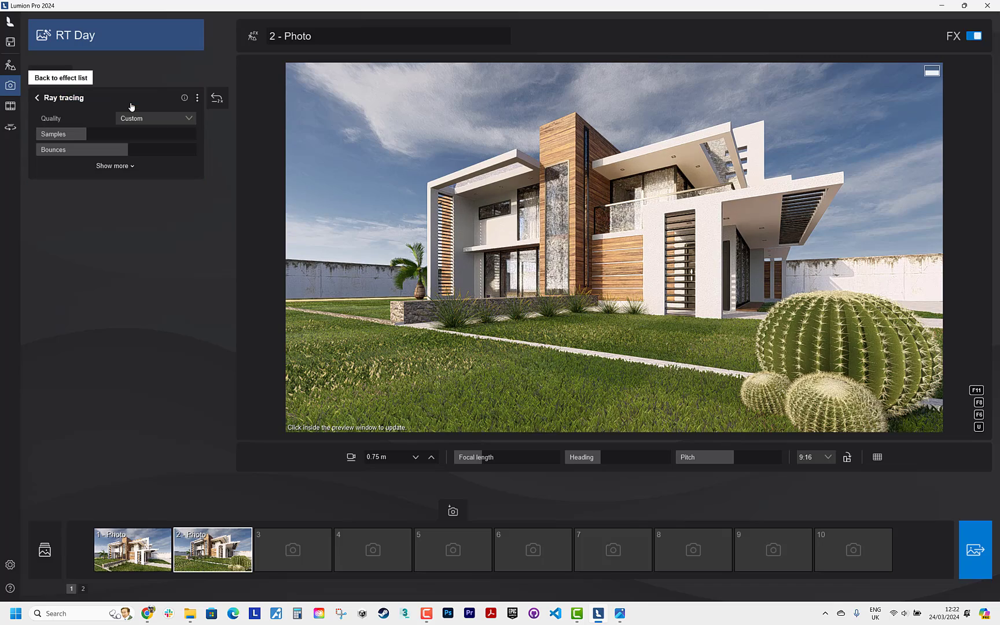
{"action": "left_click", "coordinate": [68, 108]}
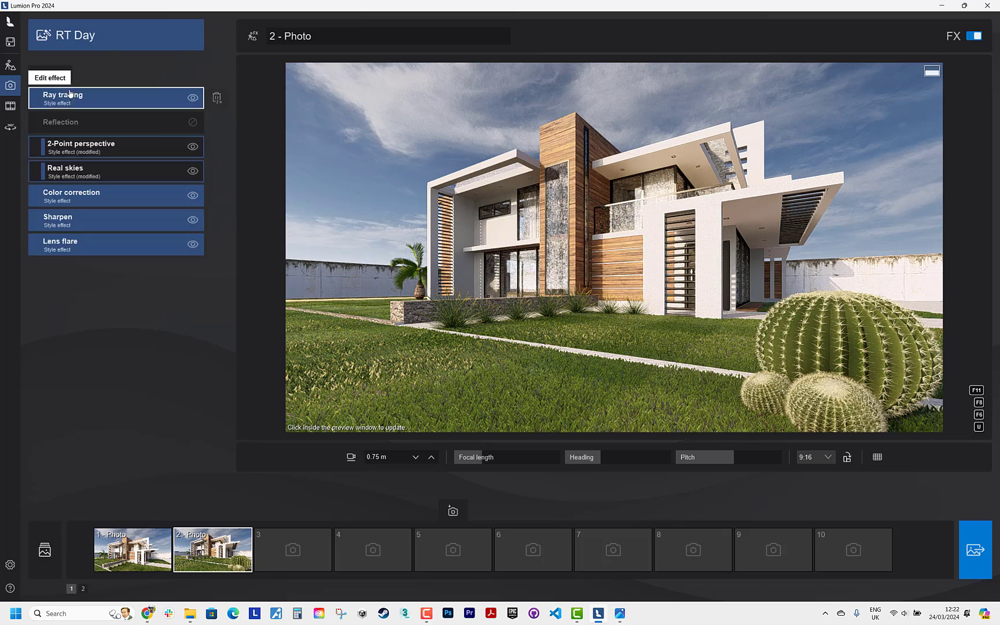
{"action": "left_click", "coordinate": [107, 43]}
{"action": "left_click", "coordinate": [635, 407]}
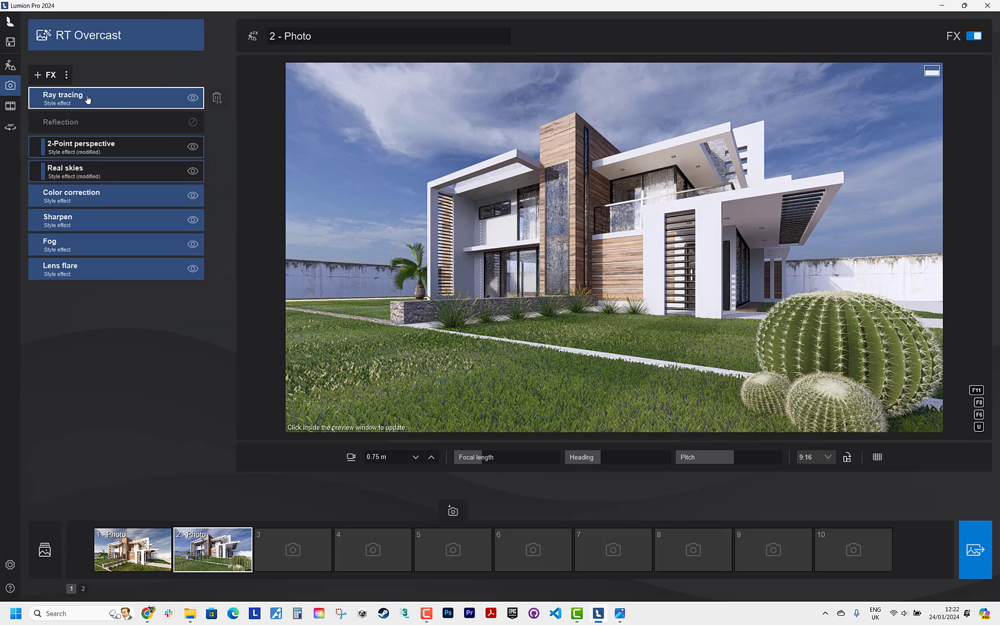
Step: Try the RT Night style on photo 2 over the modified effects, comparing it with Real skies disabled and enabled
{"action": "left_click", "coordinate": [109, 29]}
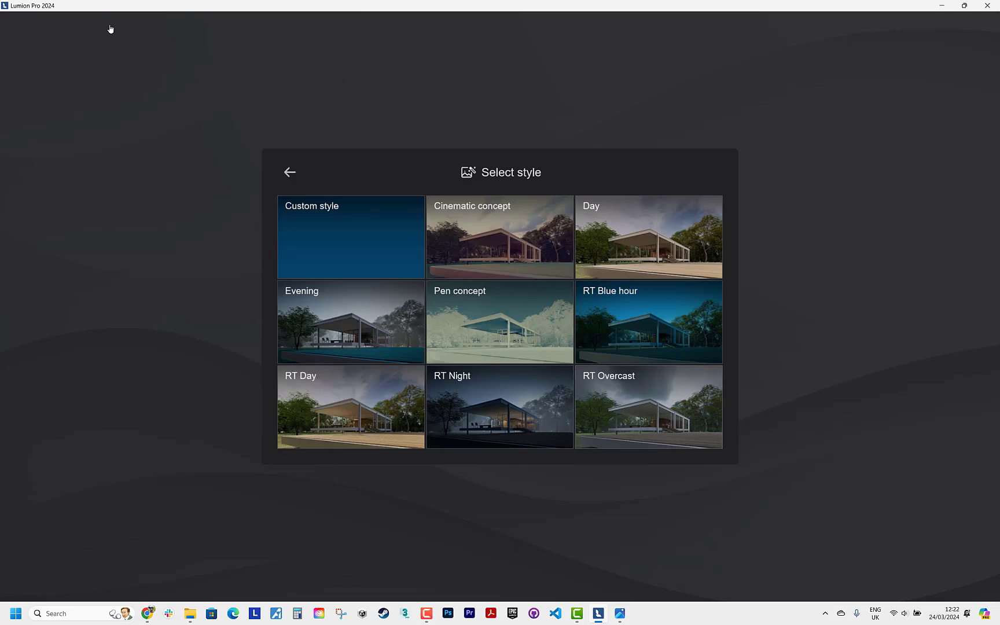
{"action": "left_click", "coordinate": [472, 386]}
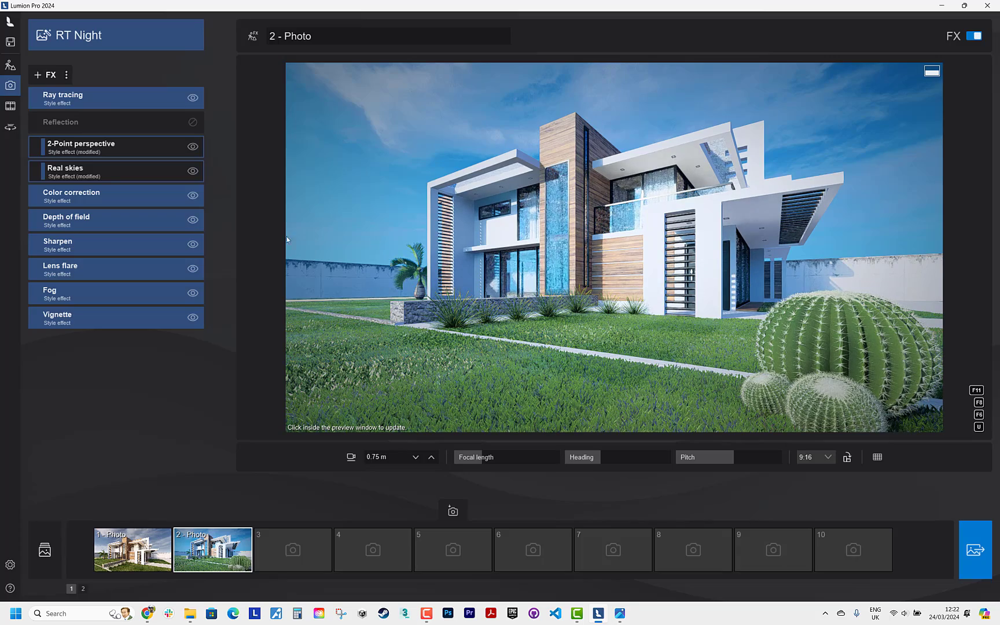
{"action": "left_click", "coordinate": [193, 172]}
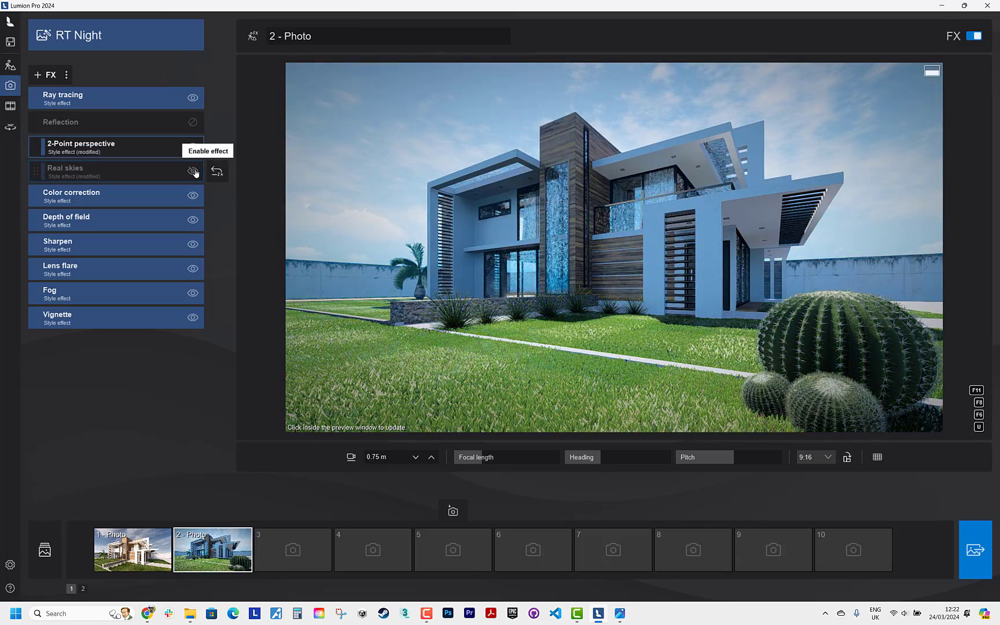
{"action": "left_click", "coordinate": [193, 172]}
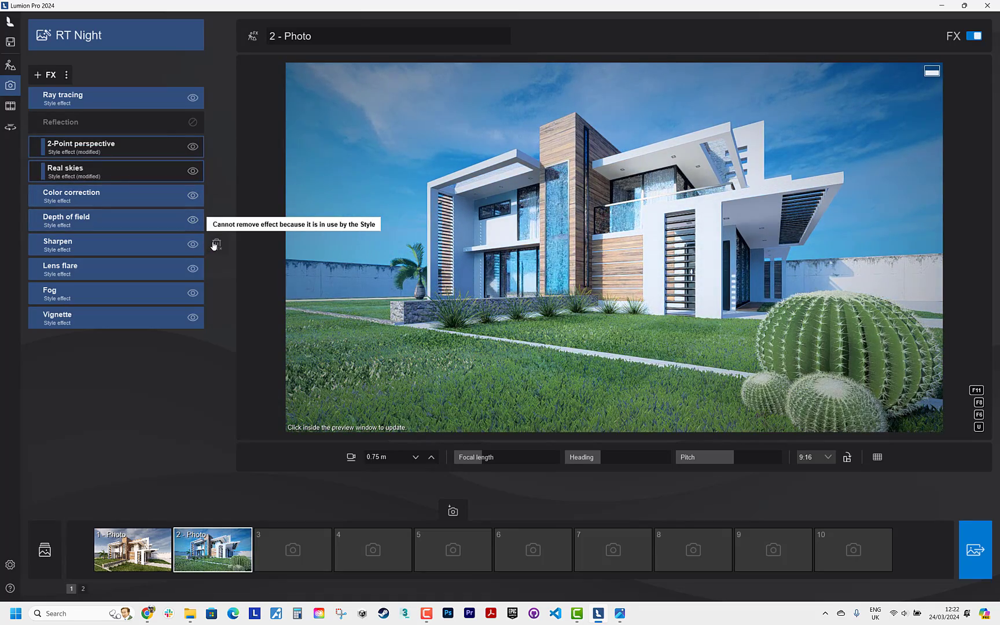
Step: Clear all effects from photo 2, apply the RT Night style afresh and open its 2-Point perspective effect
{"action": "left_click", "coordinate": [67, 75]}
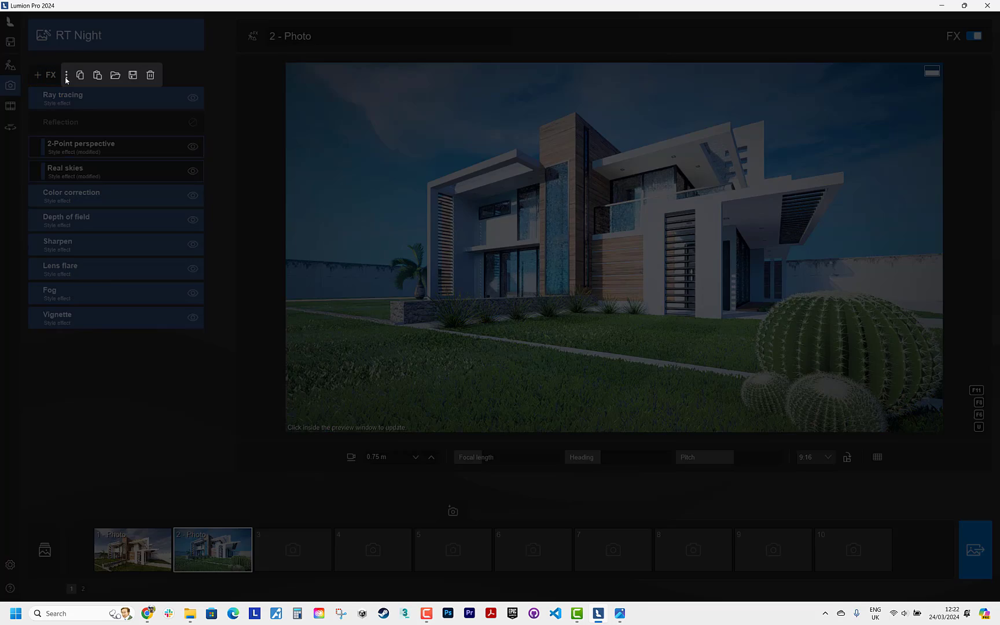
{"action": "left_click", "coordinate": [151, 75]}
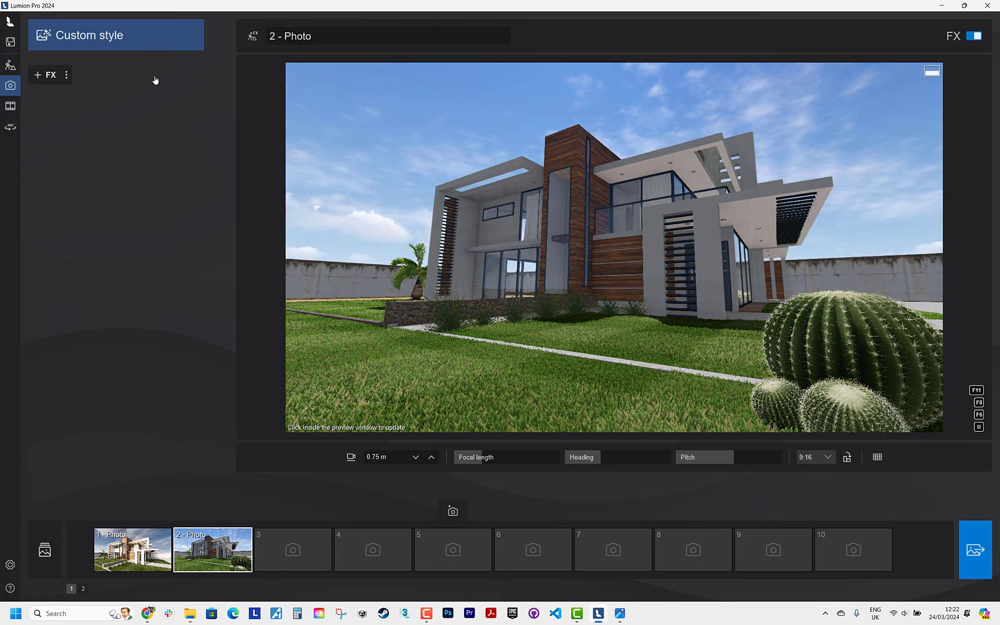
{"action": "left_click", "coordinate": [119, 48]}
{"action": "left_click", "coordinate": [480, 446]}
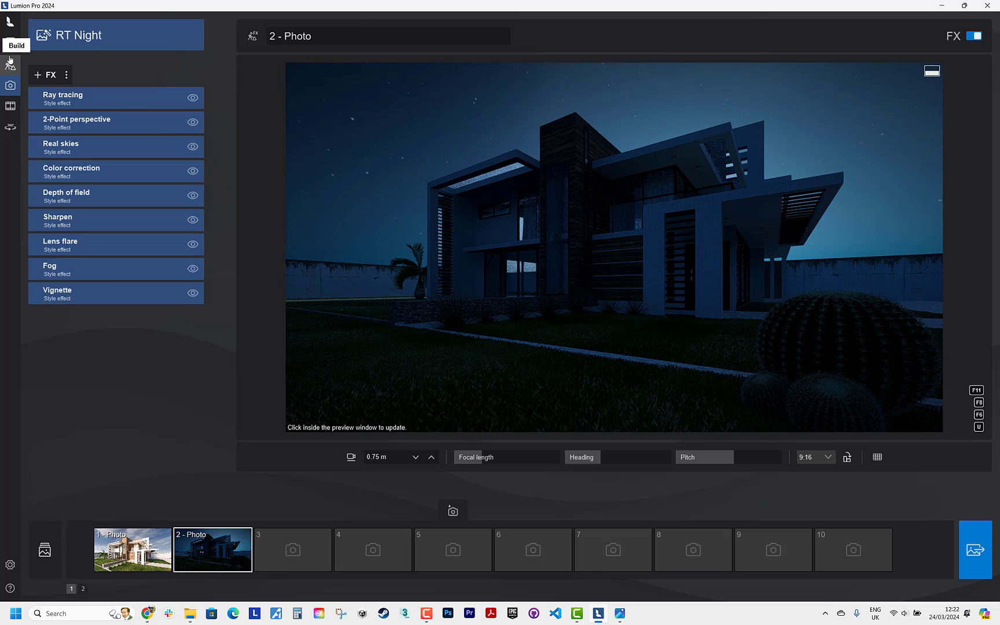
{"action": "left_click", "coordinate": [46, 75]}
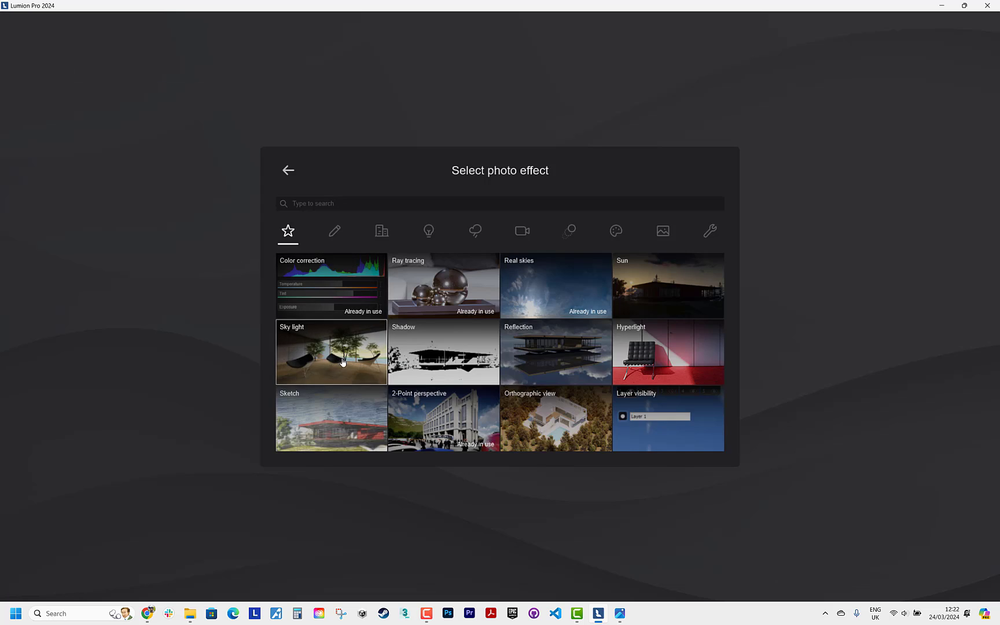
{"action": "left_click", "coordinate": [437, 421]}
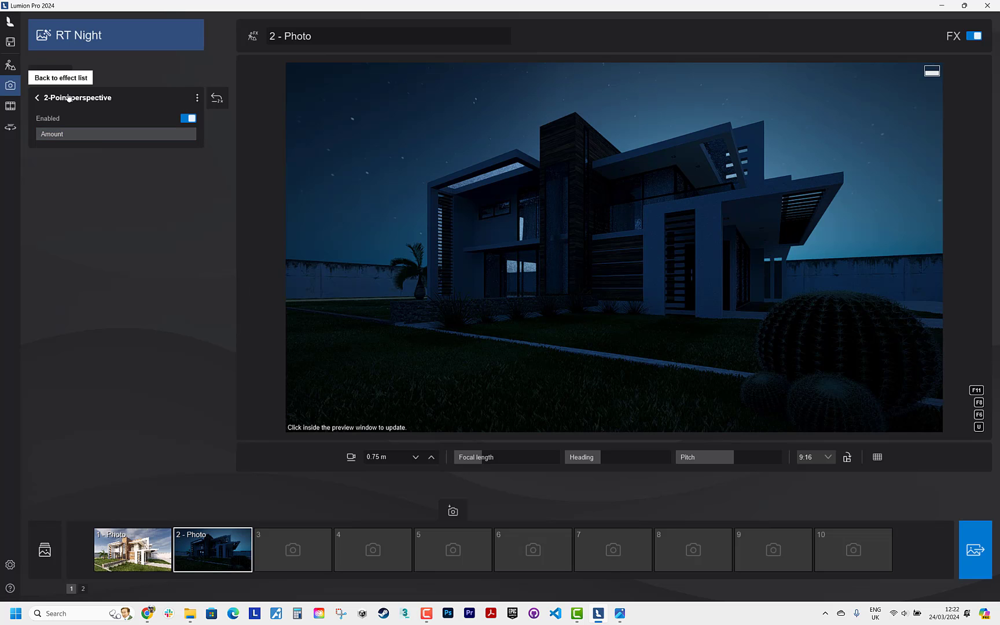
Step: Place a square Area Light on the wooden floor of the villa's ground-floor glazed room, at about X 16.15 m and Z 20.33 m
{"action": "left_click", "coordinate": [10, 65]}
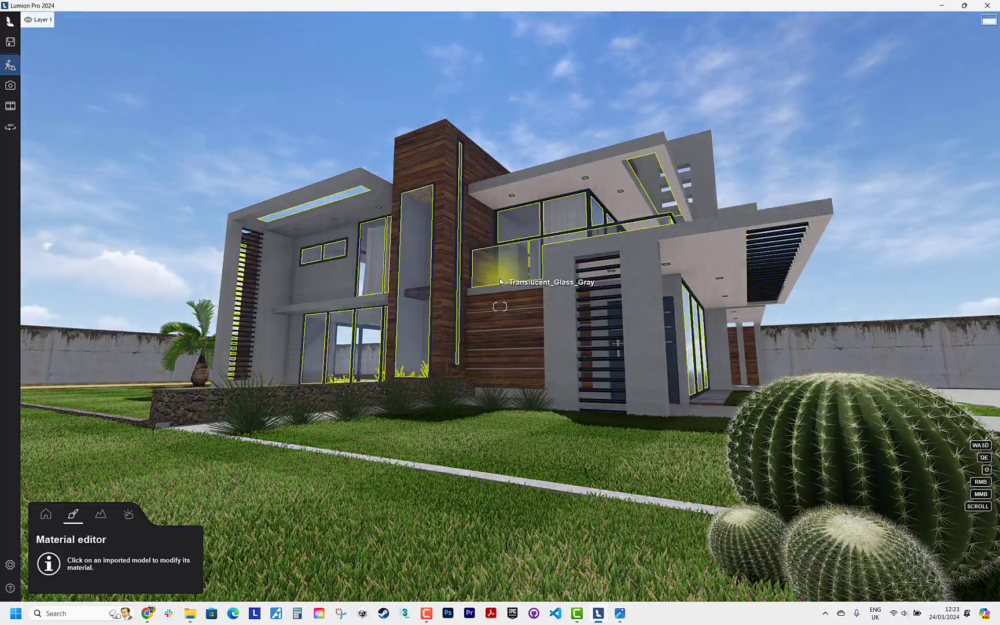
{"action": "key", "text": "w"}
{"action": "right_click_drag", "start_coordinate": [493, 278], "coordinate": [382, 279]}
{"action": "key", "text": "w"}
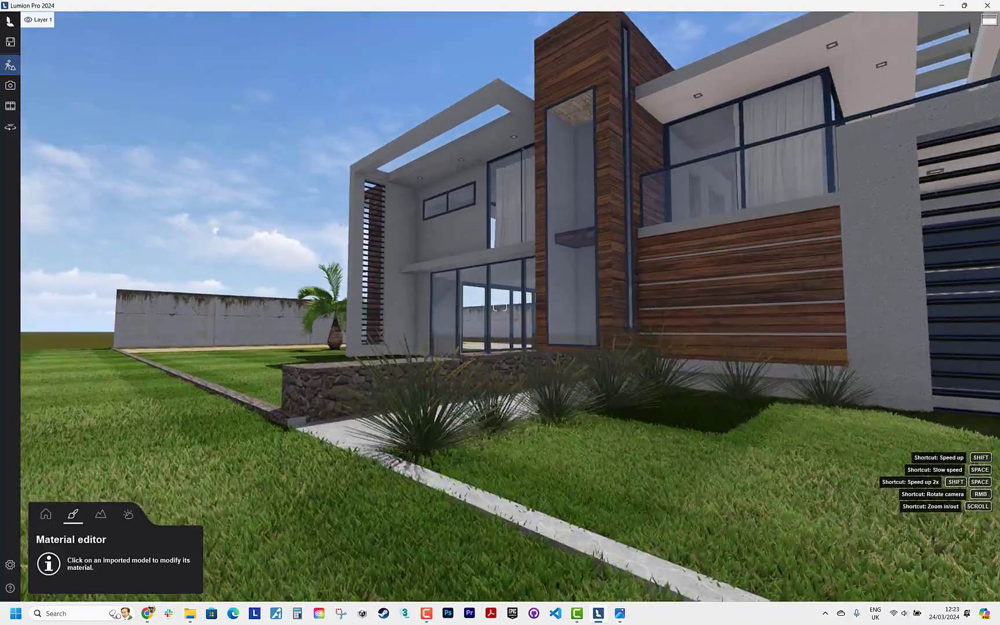
{"action": "key", "text": "w"}
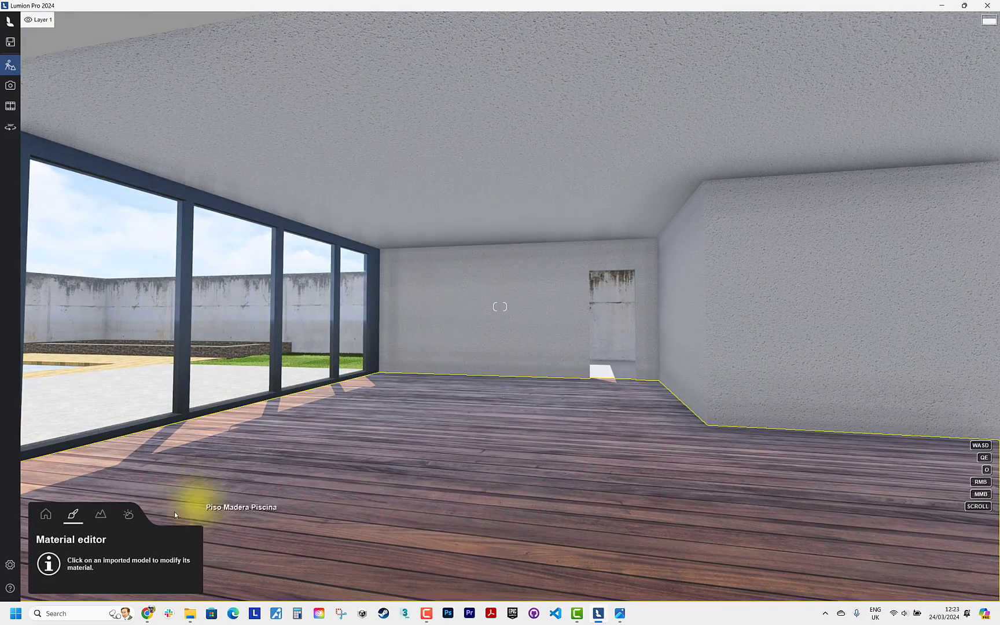
{"action": "left_click", "coordinate": [46, 514]}
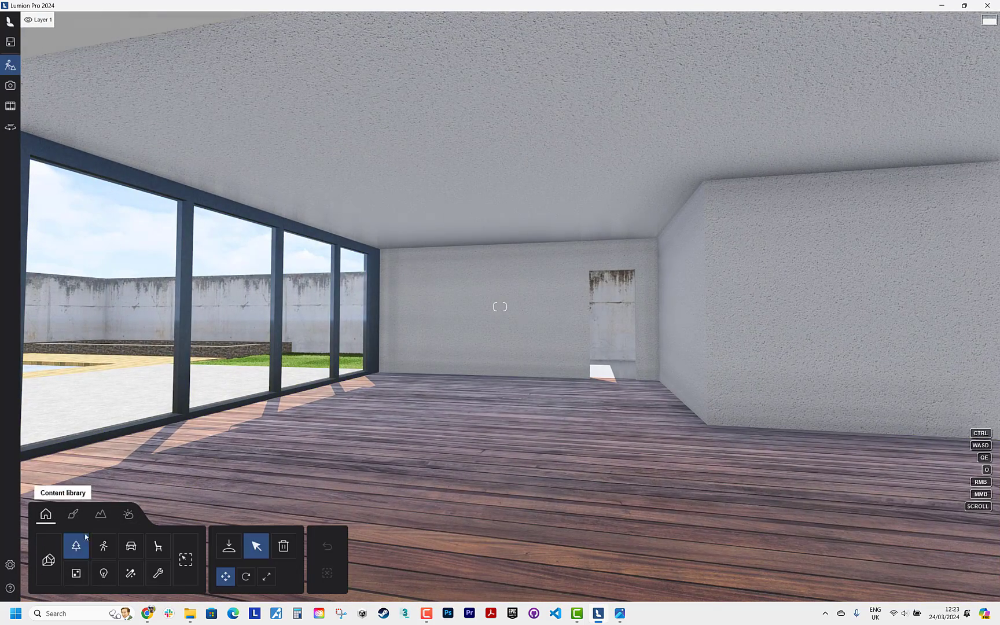
{"action": "left_click", "coordinate": [110, 573]}
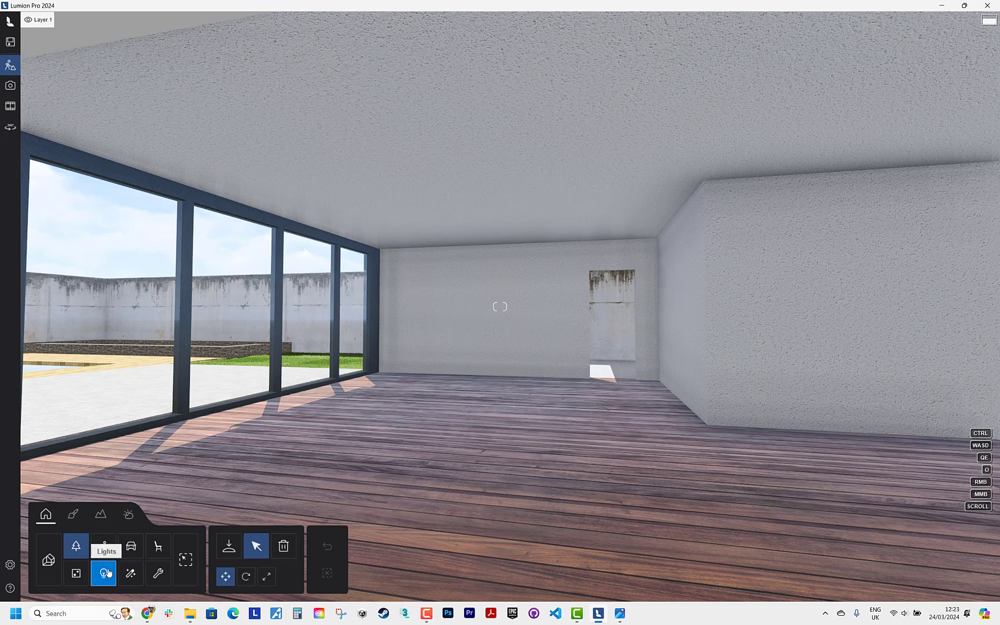
{"action": "left_click", "coordinate": [230, 549]}
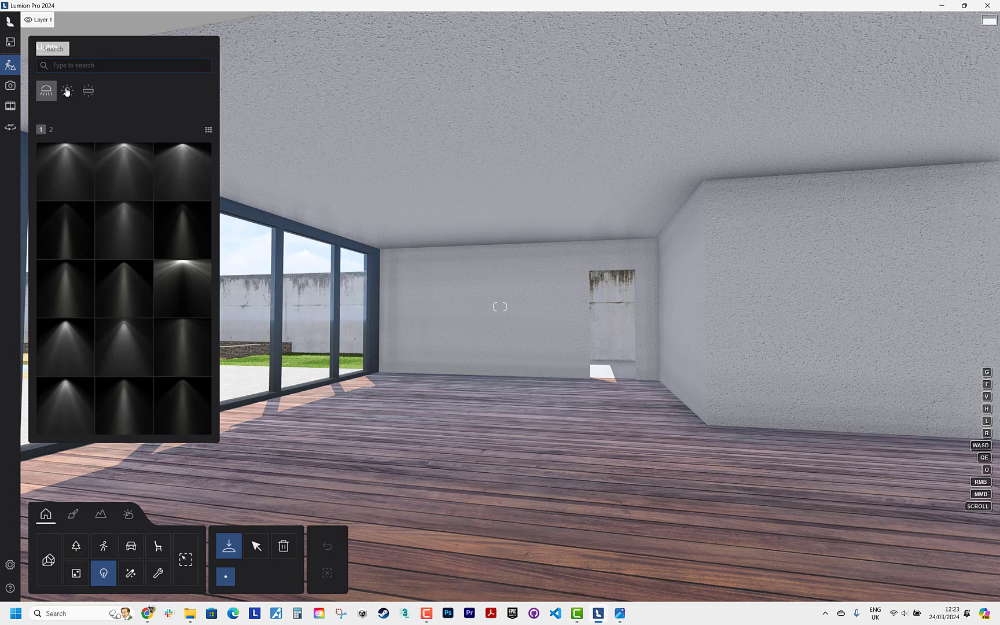
{"action": "left_click", "coordinate": [88, 90]}
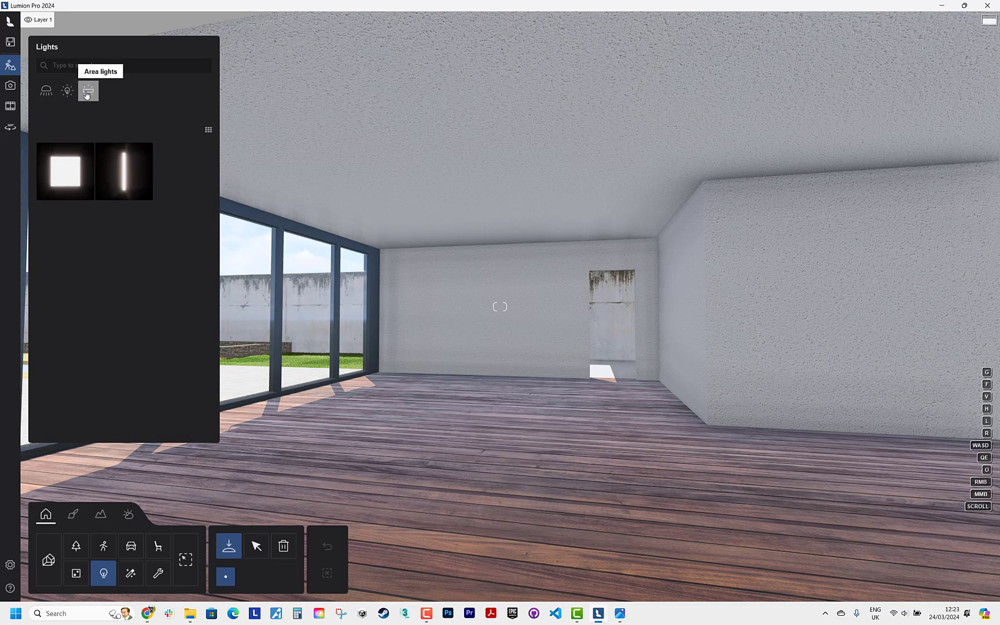
{"action": "left_click", "coordinate": [74, 184]}
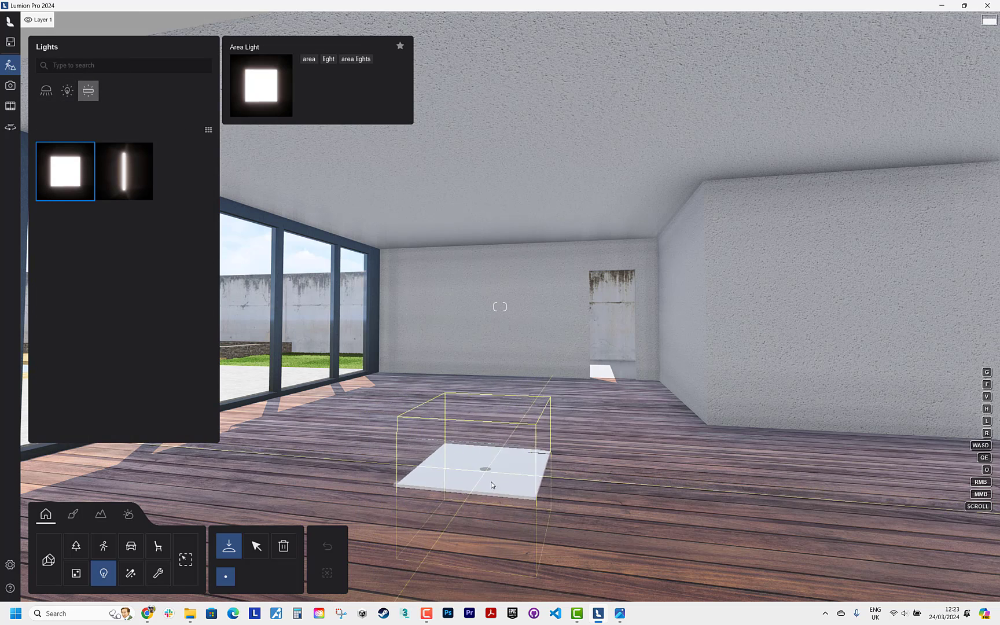
{"action": "left_click", "coordinate": [460, 532]}
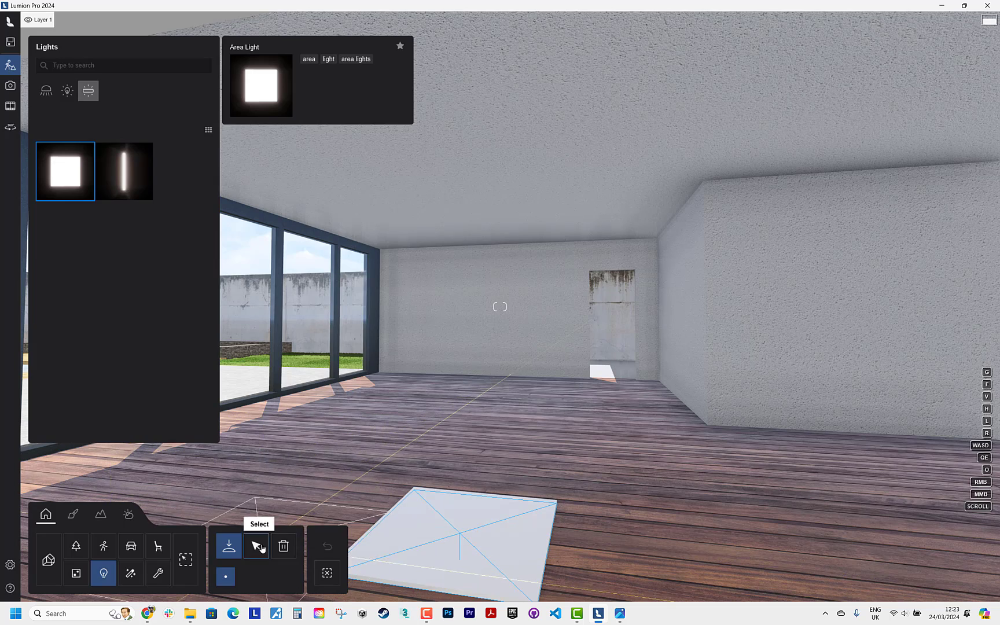
Step: Raise the area light to just below the room's ceiling, at about Y 2.61 m, and check its glow in photo 2
{"action": "left_click", "coordinate": [256, 545]}
{"action": "left_click_drag", "start_coordinate": [466, 492], "coordinate": [476, 58]}
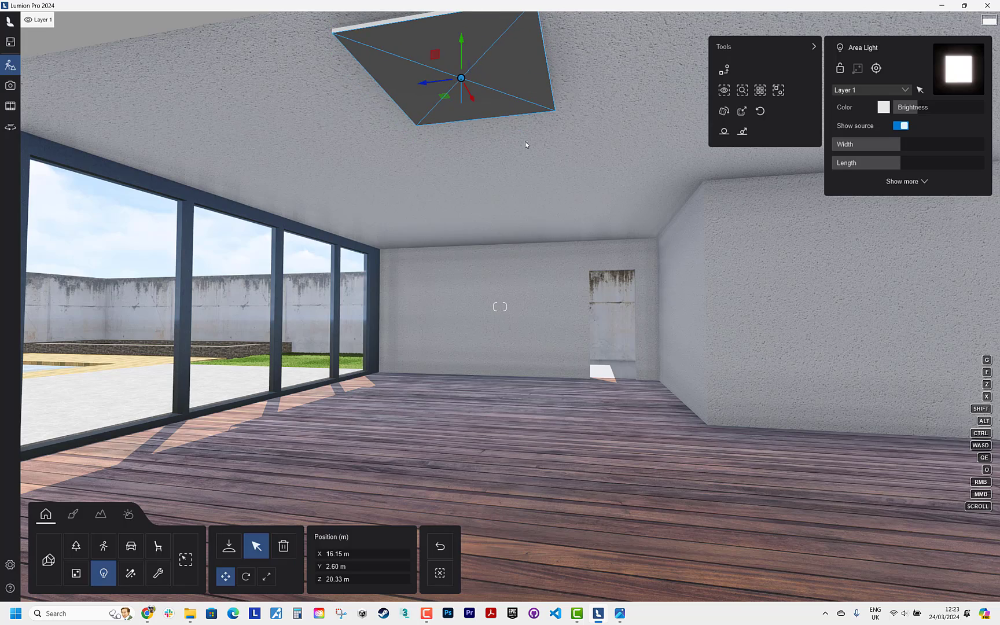
{"action": "mouse_move", "coordinate": [568, 166]}
{"action": "right_mouse_down"}
{"action": "mouse_move", "coordinate": [560, 228]}
{"action": "mouse_move", "coordinate": [564, 163]}
{"action": "right_mouse_up"}
{"action": "key", "text": "q"}
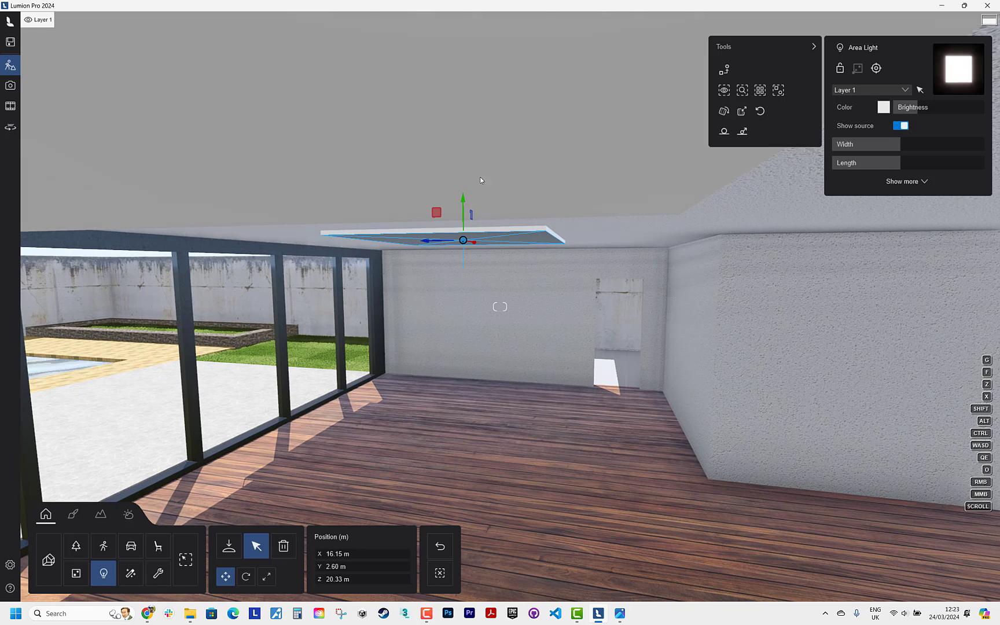
{"action": "left_click_drag", "start_coordinate": [463, 200], "coordinate": [461, 202]}
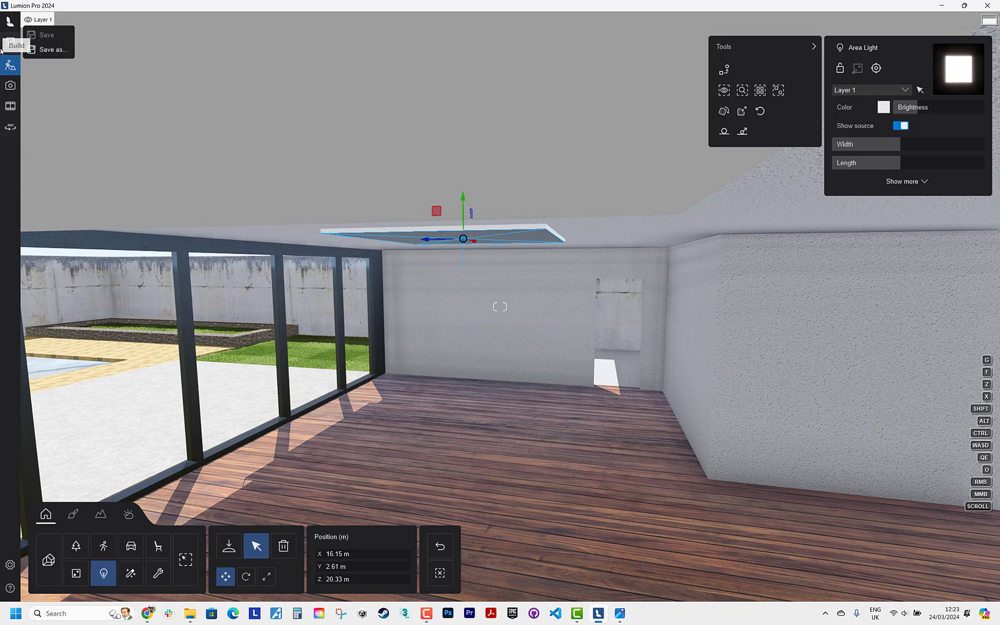
{"action": "left_click", "coordinate": [10, 86]}
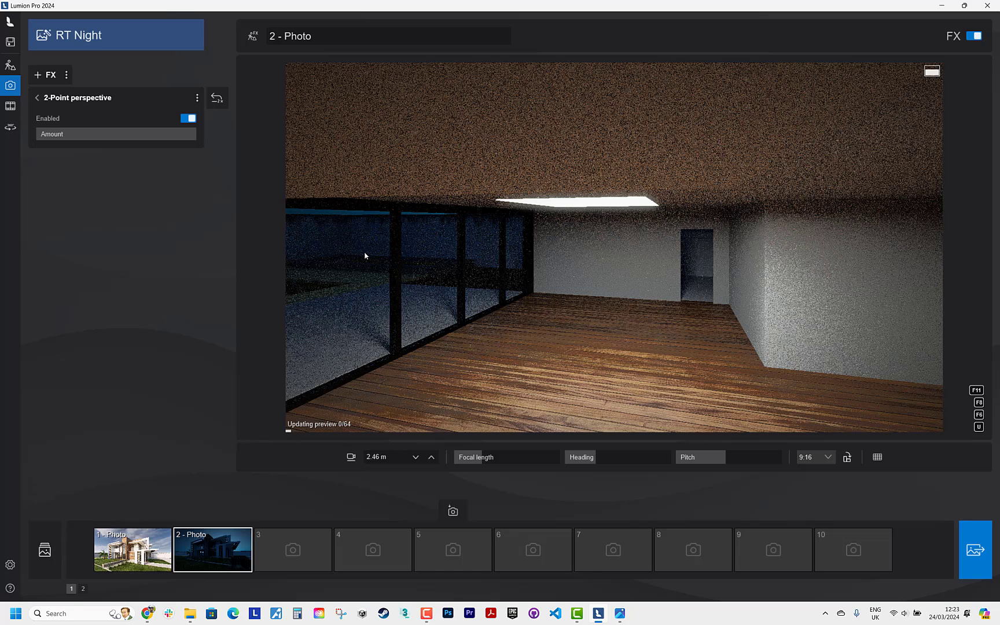
{"action": "left_click", "coordinate": [220, 554]}
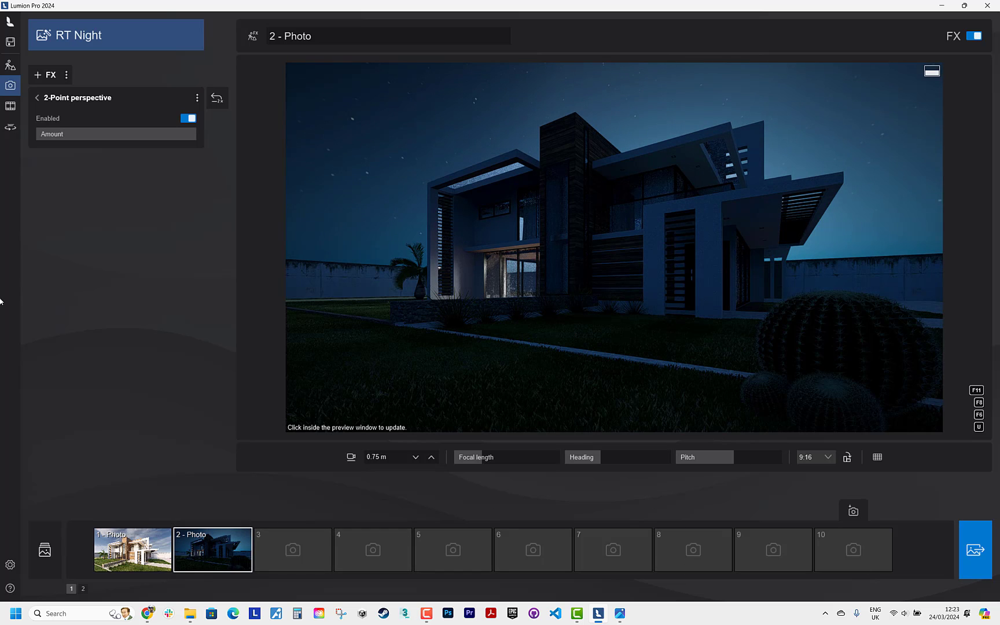
Step: Copy the Area Light under the ceiling of the ground-floor glazed room along the Z axis to Z 19.05 m
{"action": "left_click", "coordinate": [9, 65]}
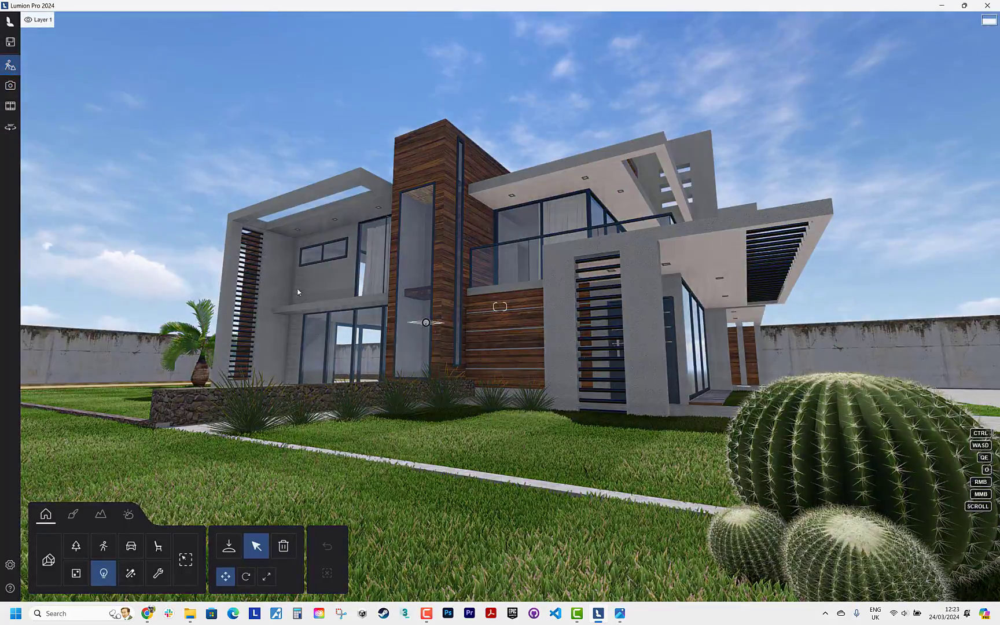
{"action": "right_click_drag", "start_coordinate": [427, 318], "coordinate": [492, 356]}
{"action": "key", "text": "w"}
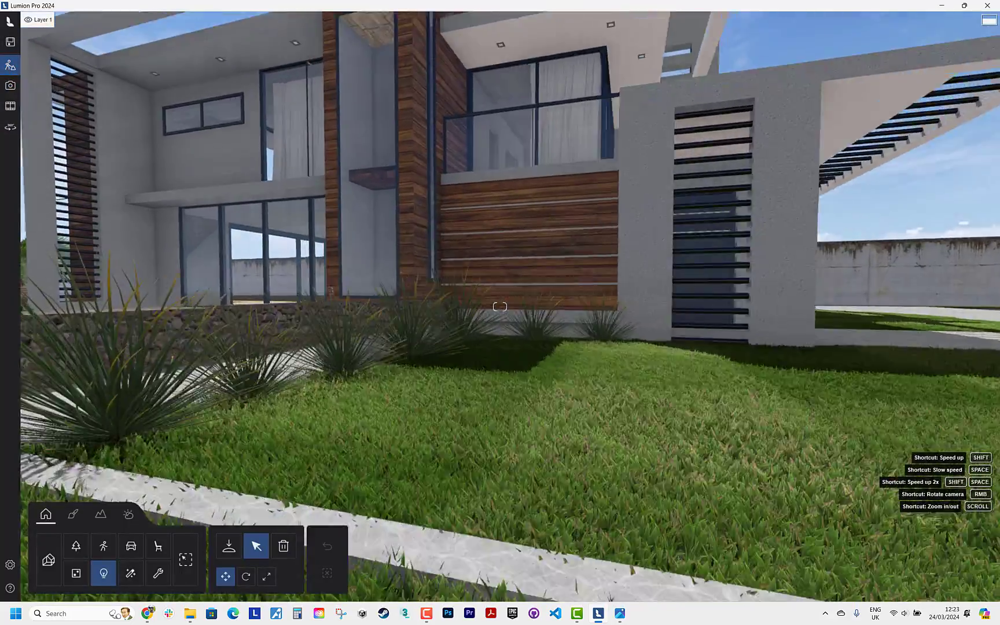
{"action": "key", "text": "w"}
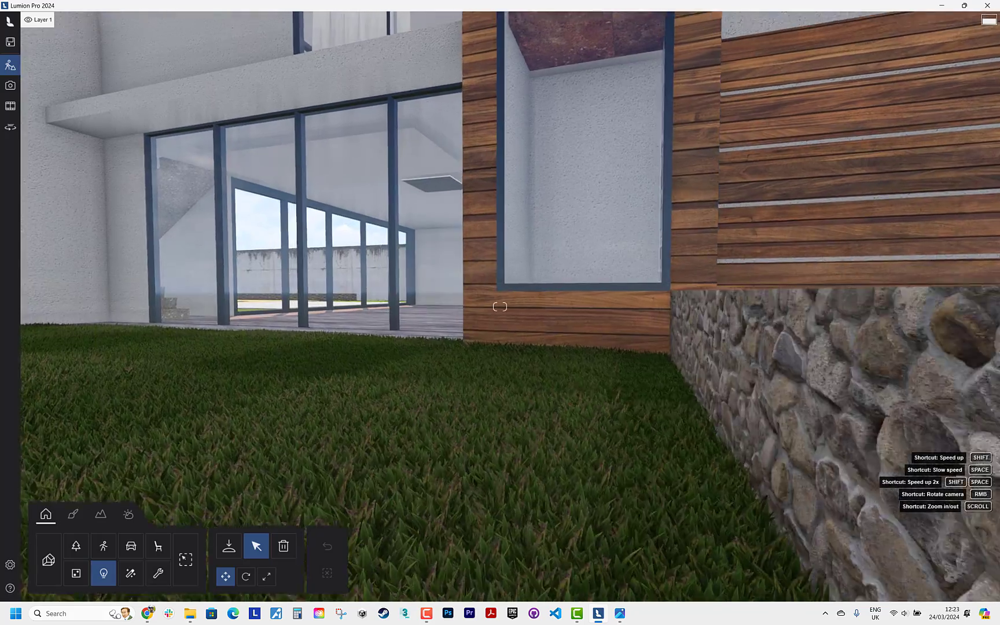
{"action": "key", "text": "w"}
{"action": "right_click_drag", "start_coordinate": [499, 307], "coordinate": [273, 164]}
{"action": "left_click", "coordinate": [477, 181]}
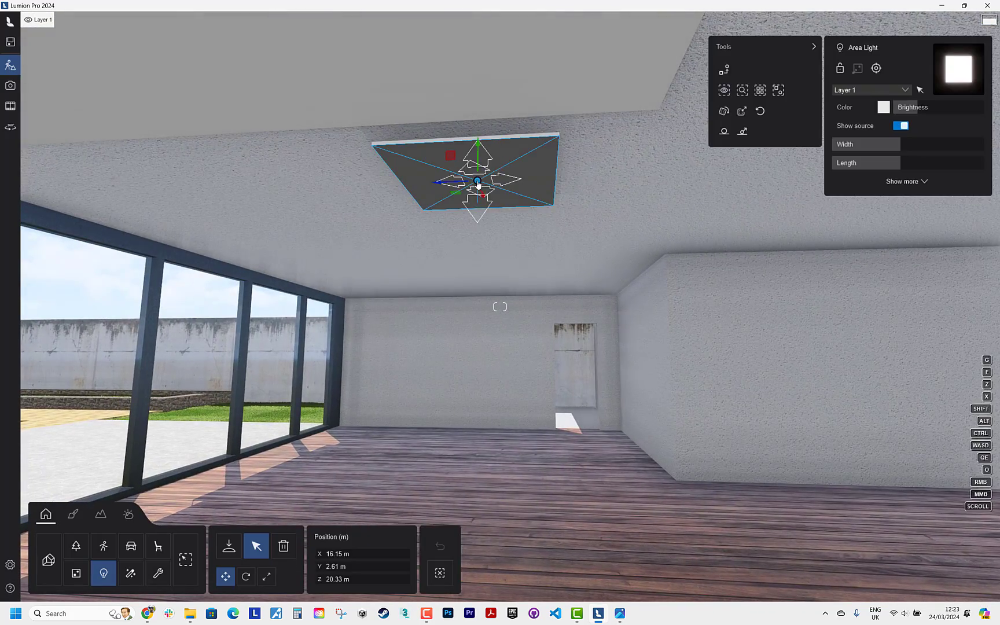
{"action": "left_click_drag", "start_coordinate": [445, 185], "coordinate": [647, 188], "text": "alt"}
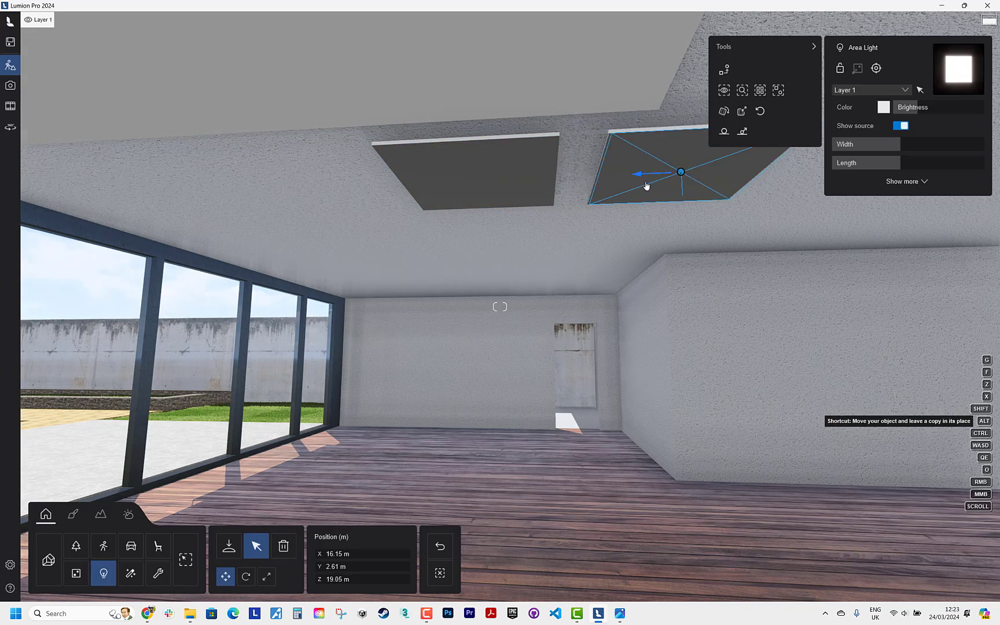
Step: Raise the copied area light to just below the upper floor's ceiling at Y 5.18 m, and check the lighting in photo 2
{"action": "key", "text": "s"}
{"action": "key", "text": "w"}
{"action": "key", "text": "e"}
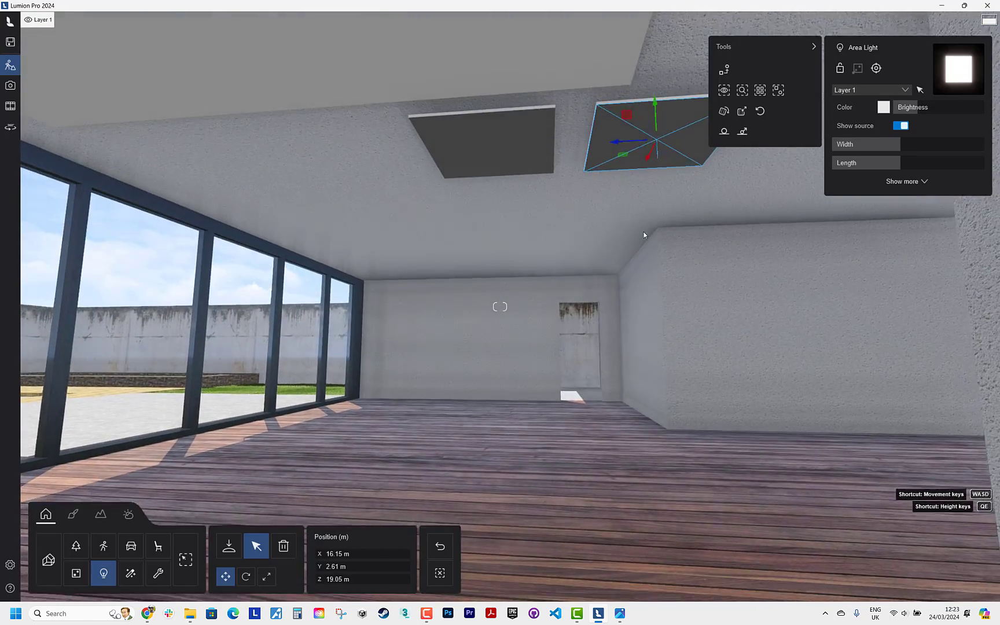
{"action": "key", "text": "q"}
{"action": "right_click_drag", "start_coordinate": [645, 234], "coordinate": [689, 269]}
{"action": "key", "text": "e"}
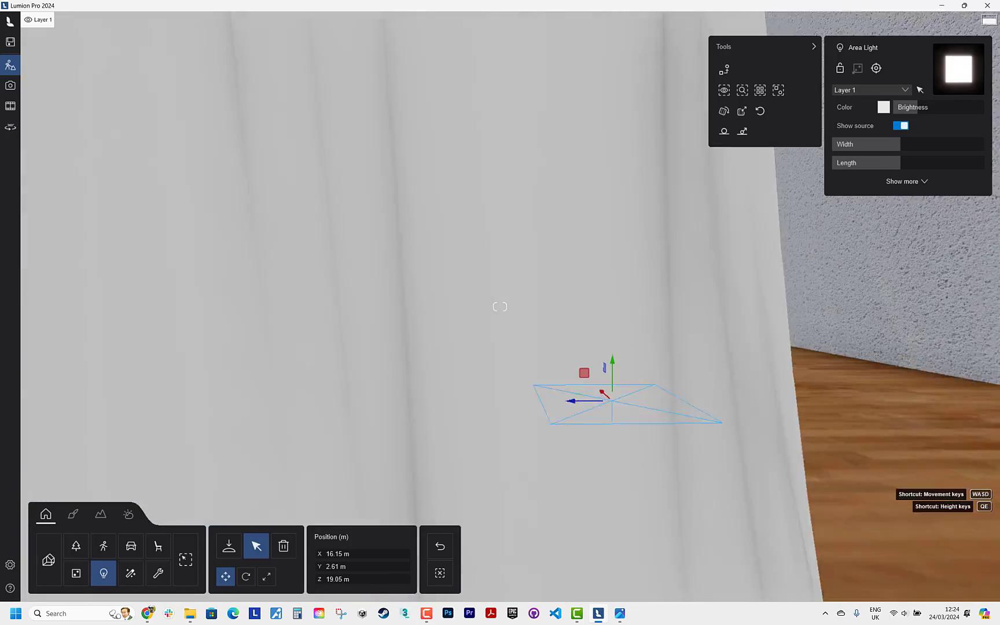
{"action": "key", "text": "d"}
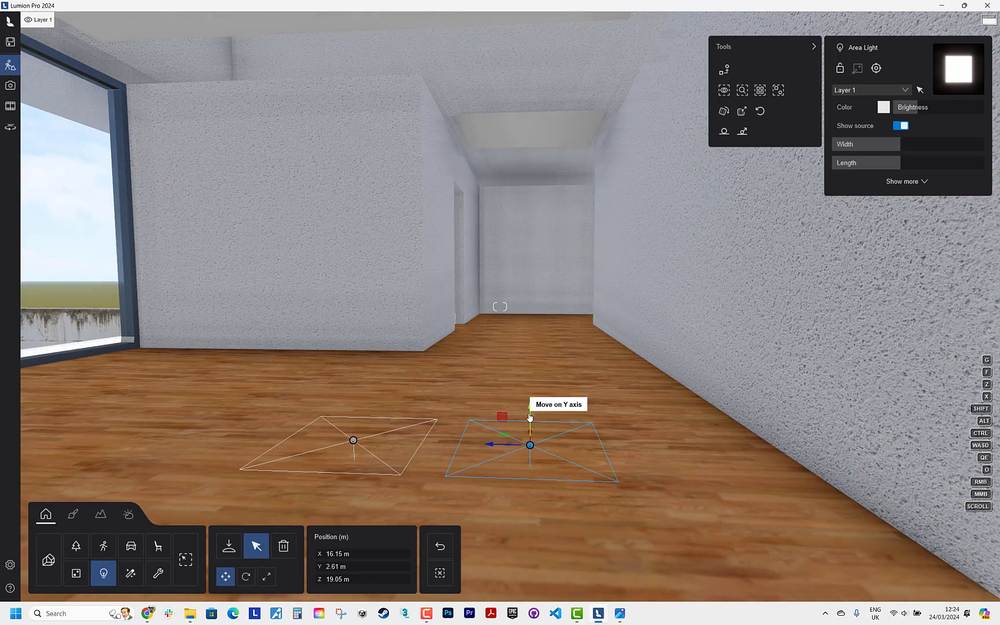
{"action": "left_click_drag", "start_coordinate": [529, 411], "coordinate": [528, 32]}
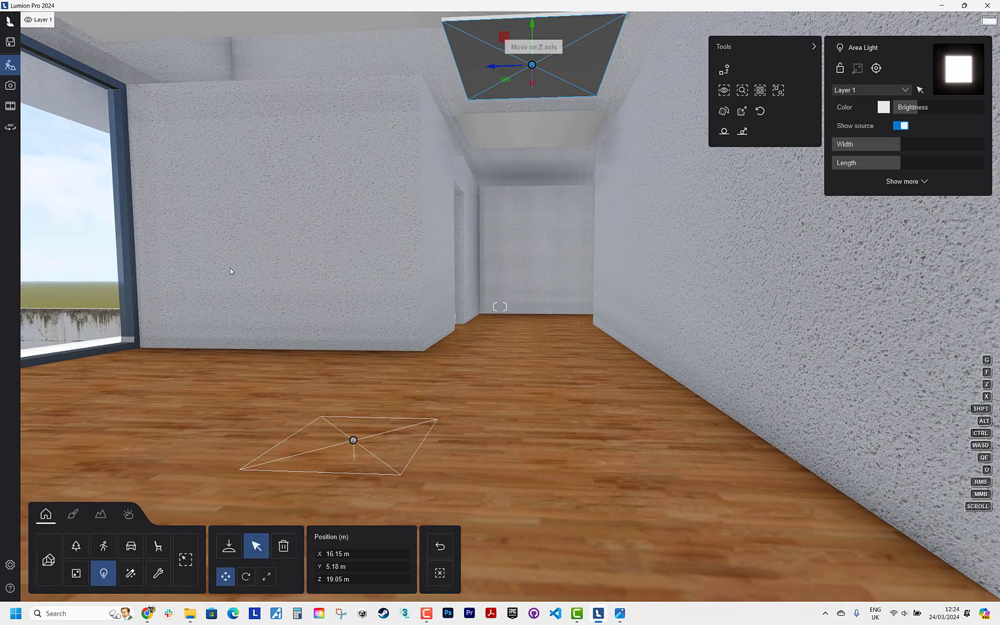
{"action": "mouse_move", "coordinate": [11, 41]}
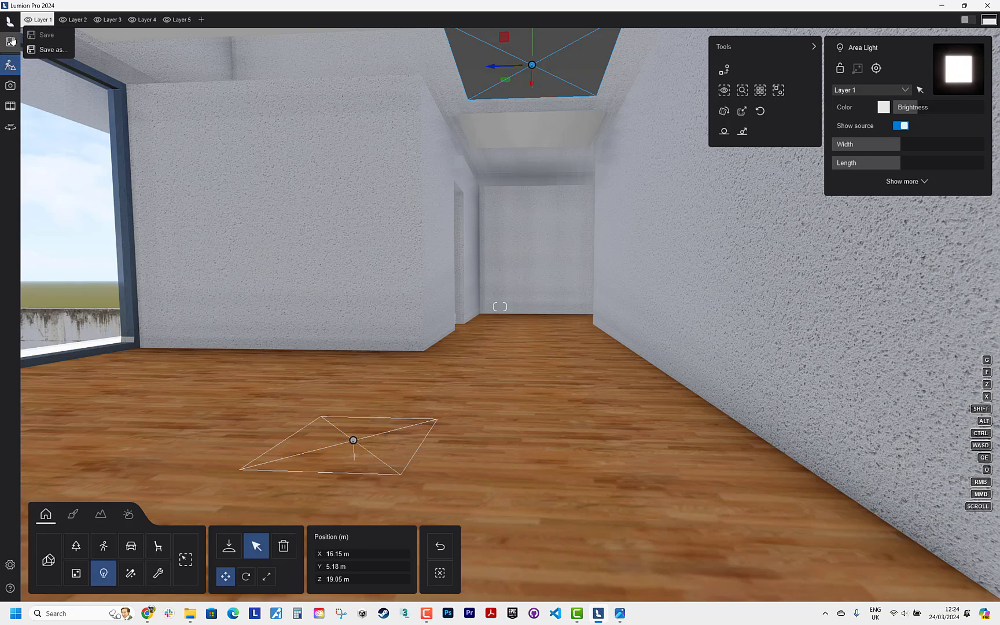
{"action": "left_click", "coordinate": [11, 86]}
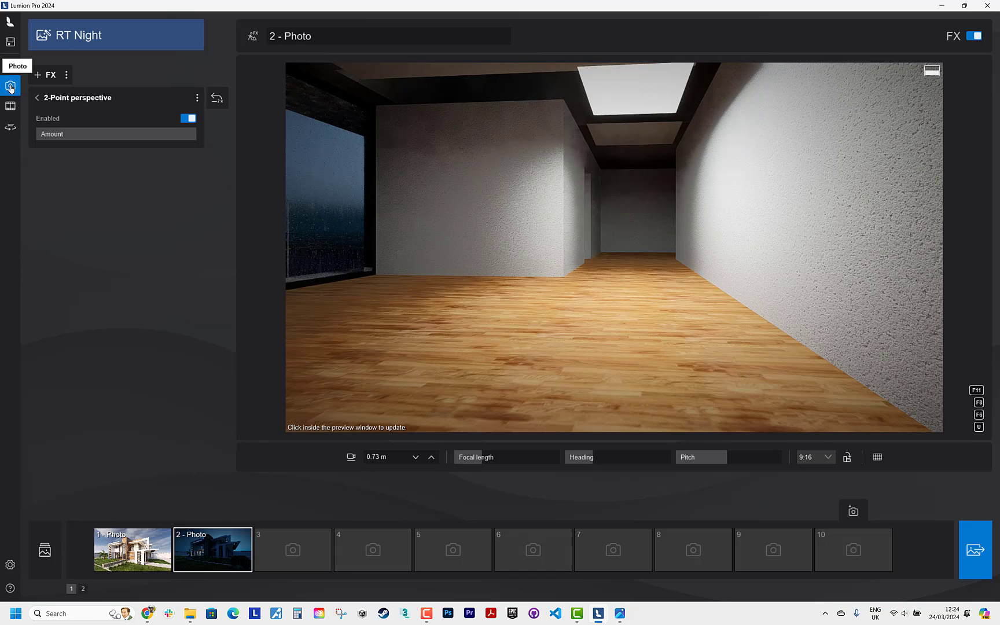
{"action": "left_click", "coordinate": [205, 561]}
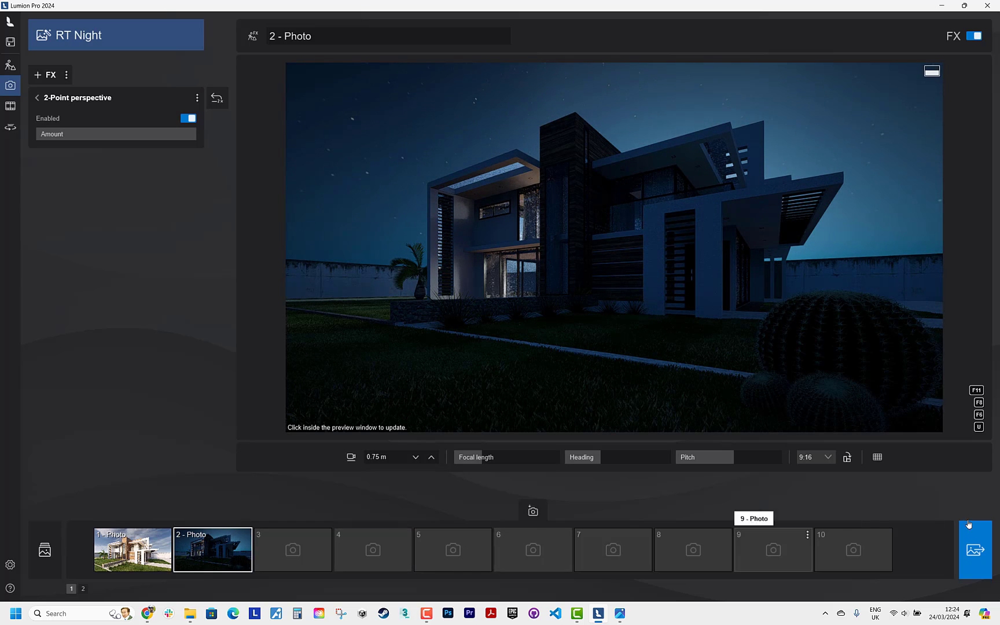
Step: Render the night shot of photo 2 at Desktop size, 1920x1080, as JPG file 03 with the Optimized option
{"action": "left_click", "coordinate": [974, 549]}
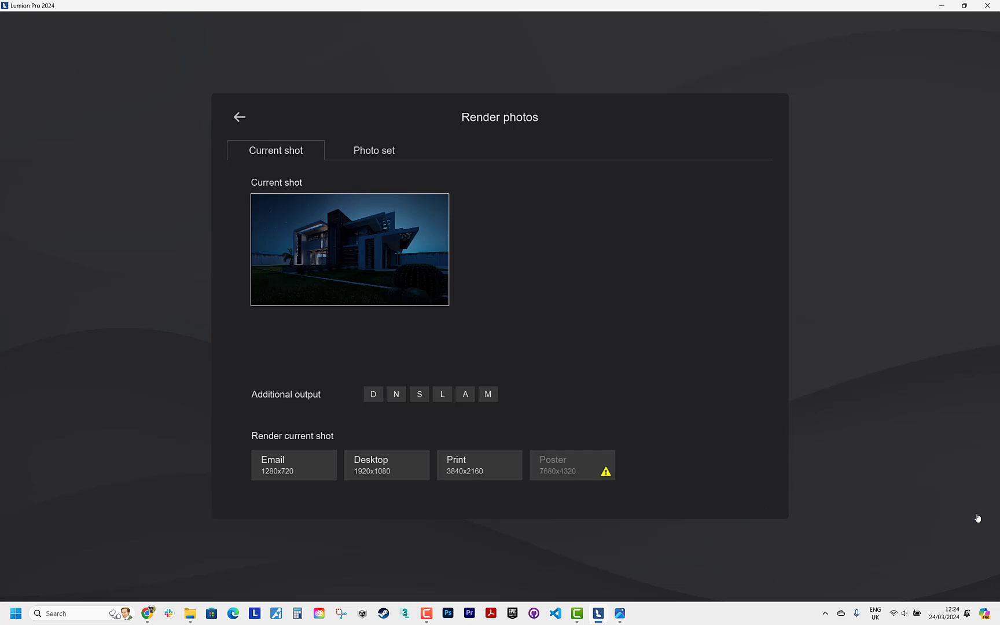
{"action": "left_click", "coordinate": [378, 468]}
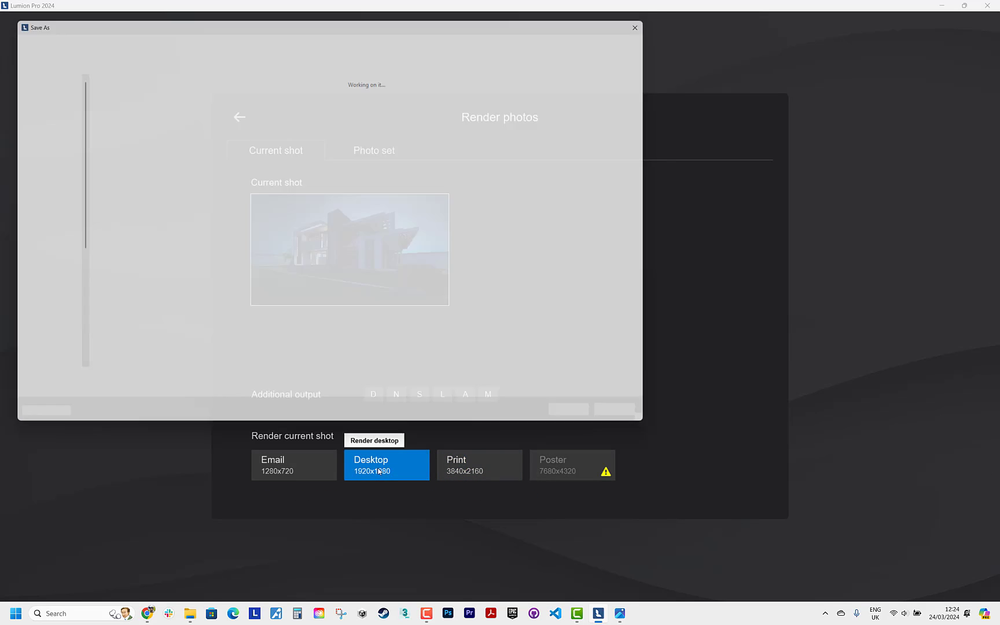
{"action": "type", "text": "03"}
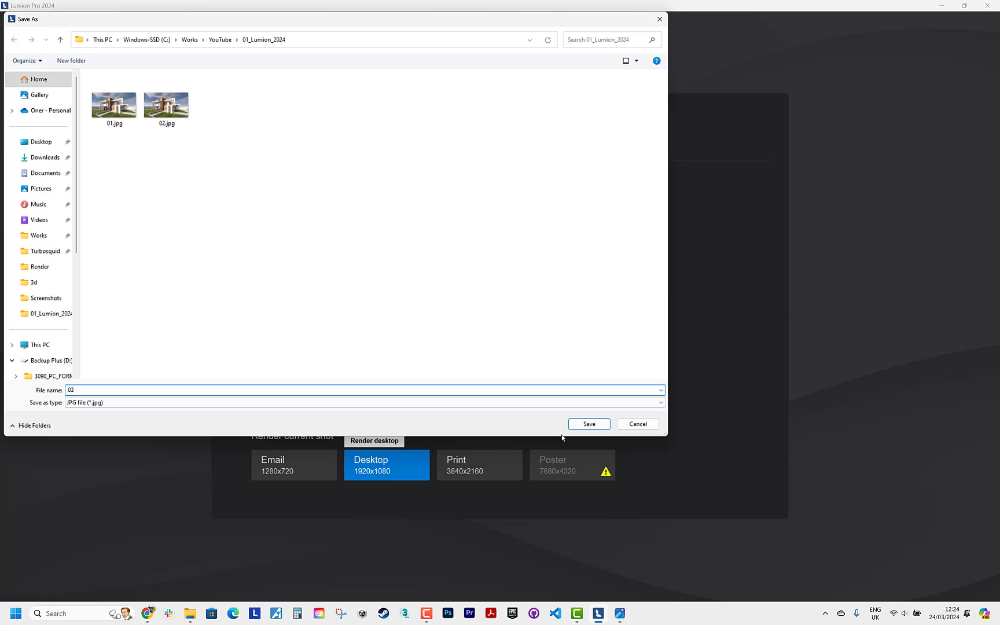
{"action": "left_click", "coordinate": [588, 424]}
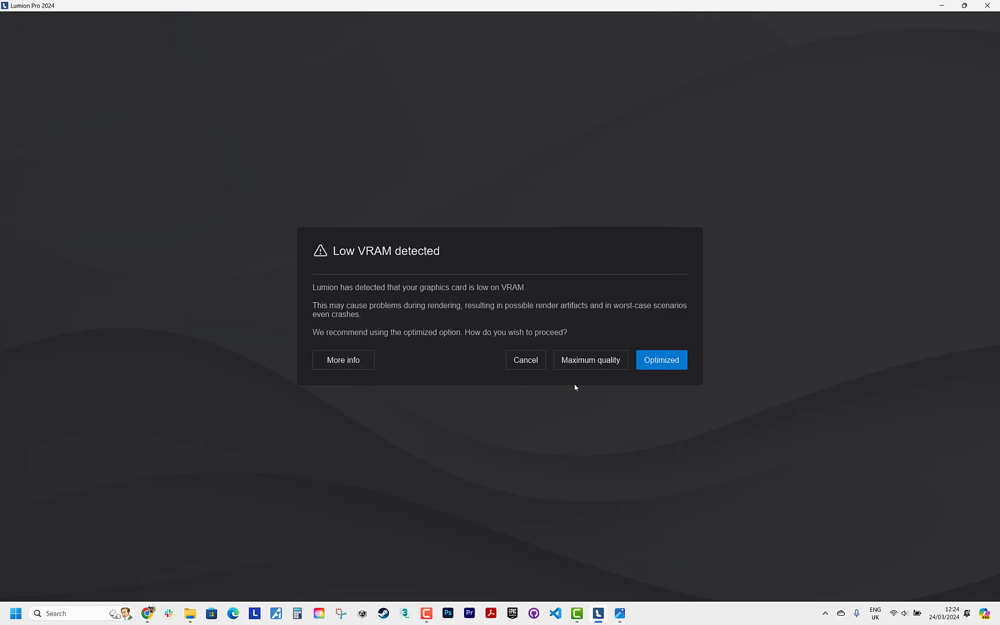
{"action": "left_click", "coordinate": [647, 364]}
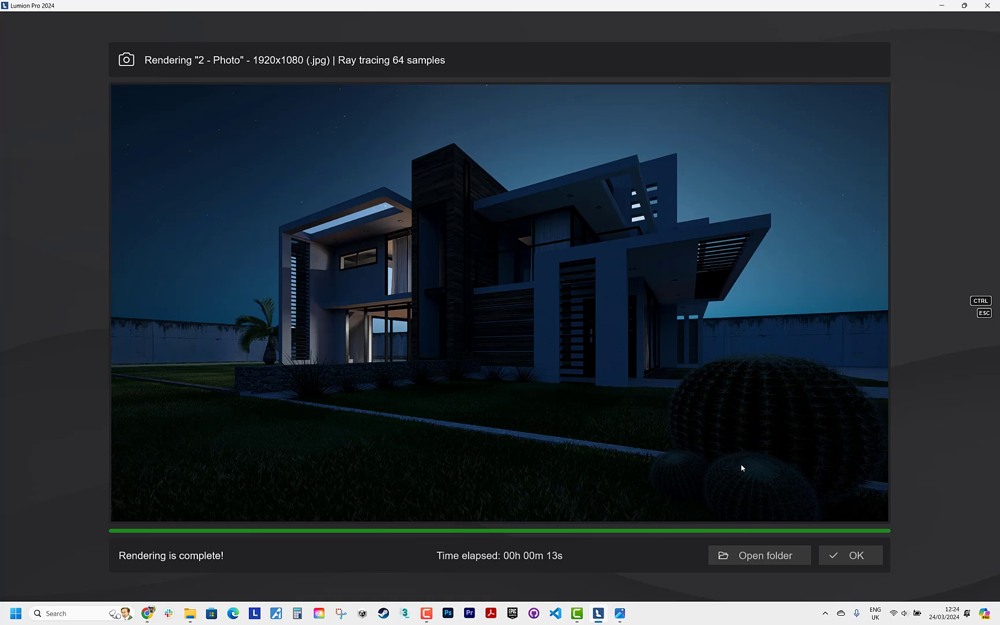
{"action": "left_click", "coordinate": [841, 554]}
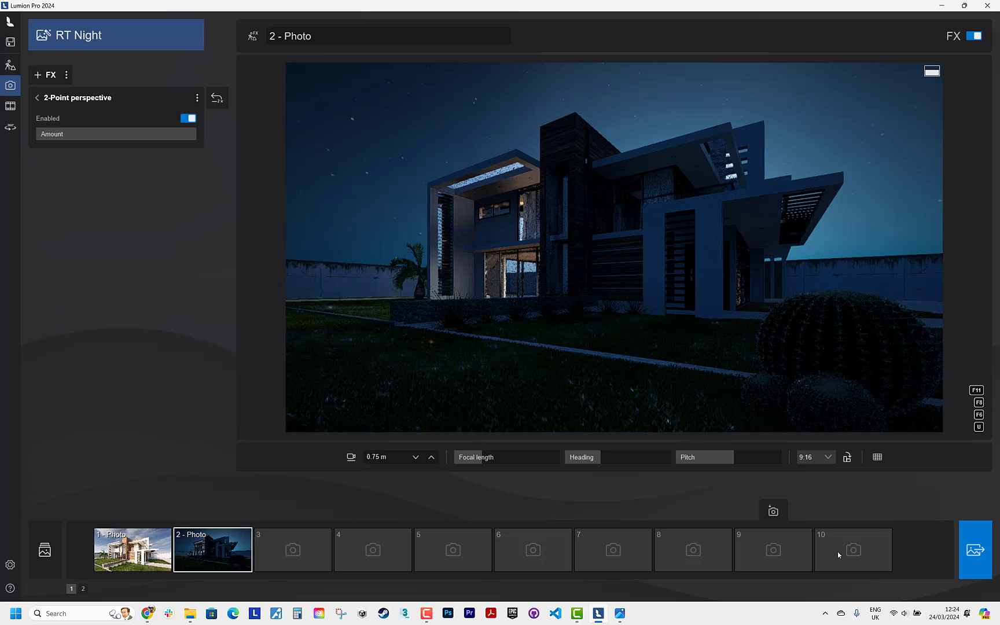
Step: Apply the RT Day style to photo 2 and add the Depth of field effect from the Camera effects
{"action": "left_click", "coordinate": [139, 40]}
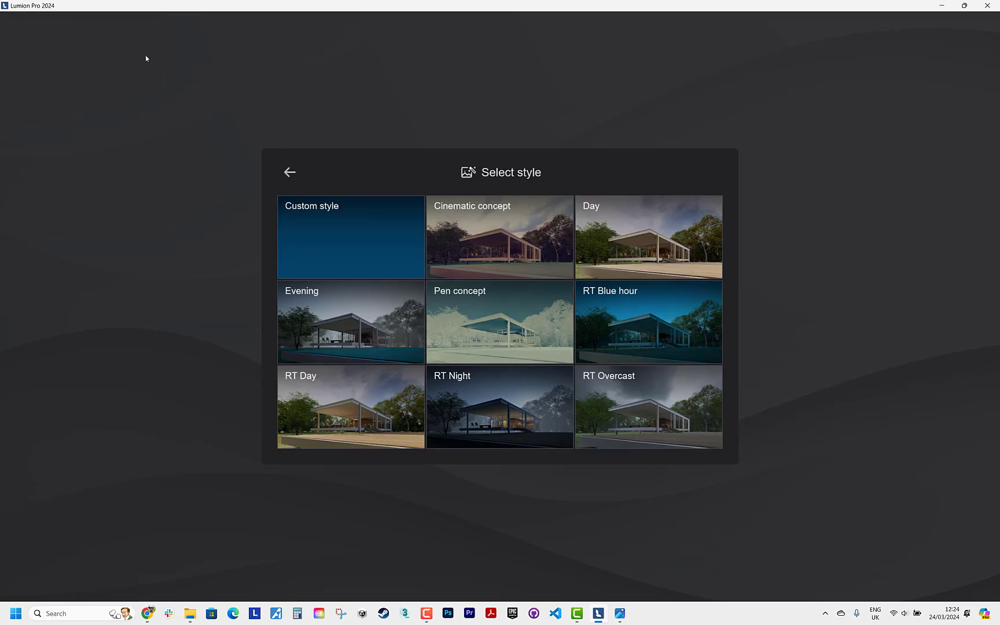
{"action": "left_click", "coordinate": [359, 439]}
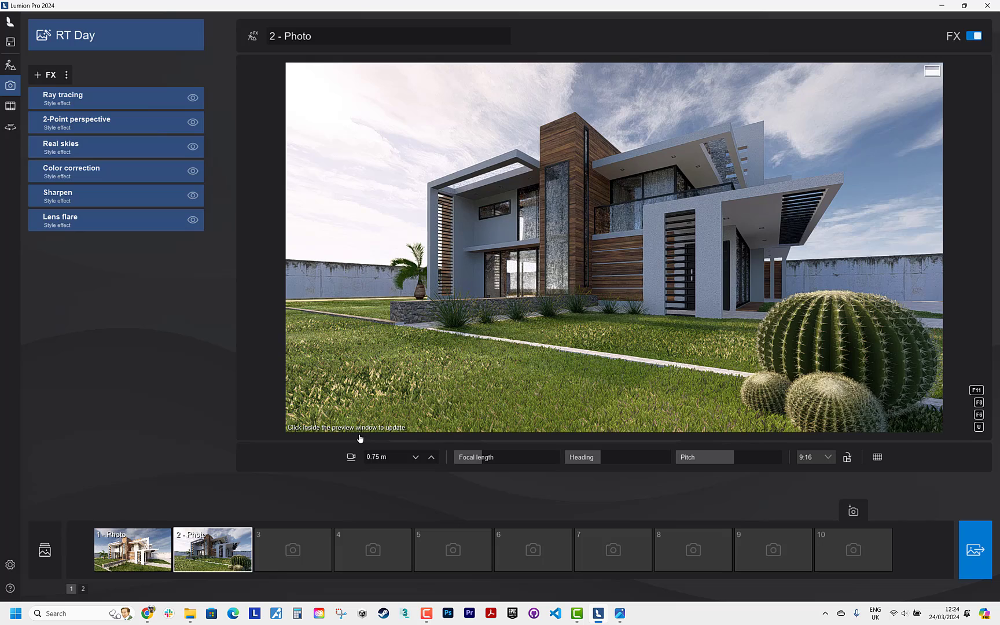
{"action": "left_click", "coordinate": [48, 79]}
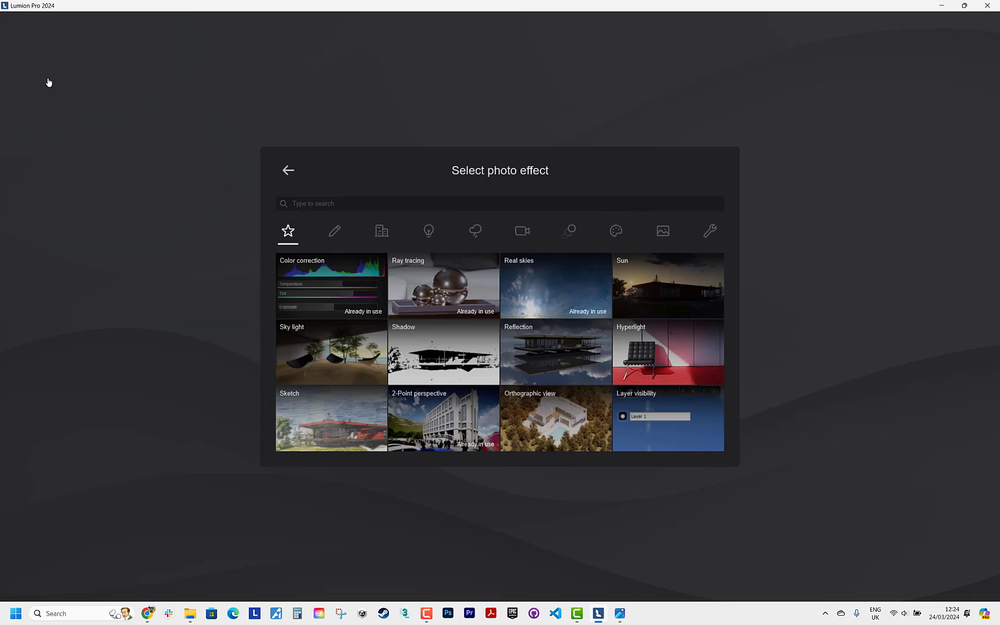
{"action": "left_click", "coordinate": [340, 232]}
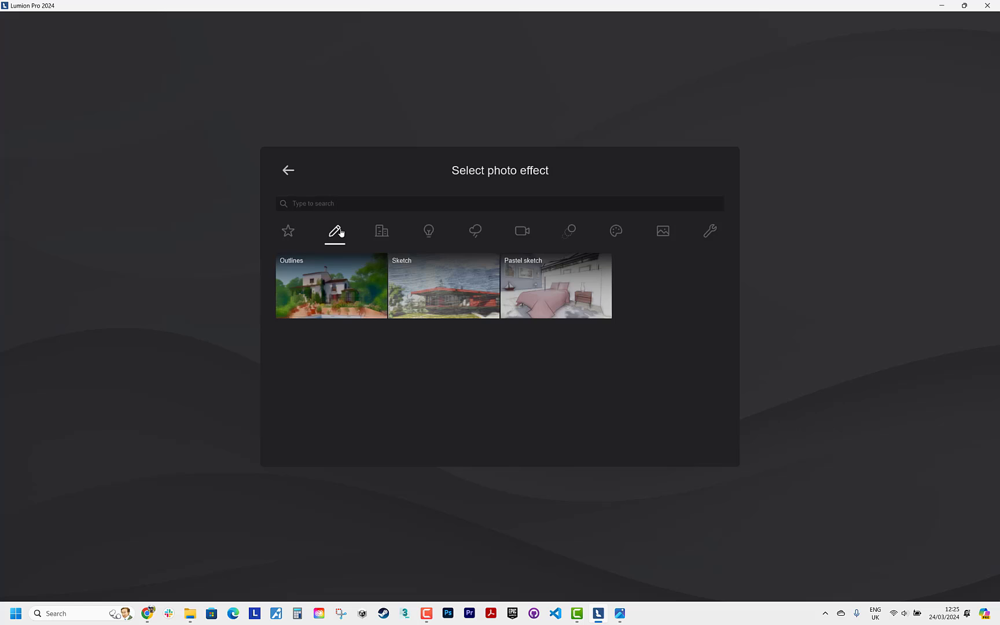
{"action": "left_click", "coordinate": [384, 236]}
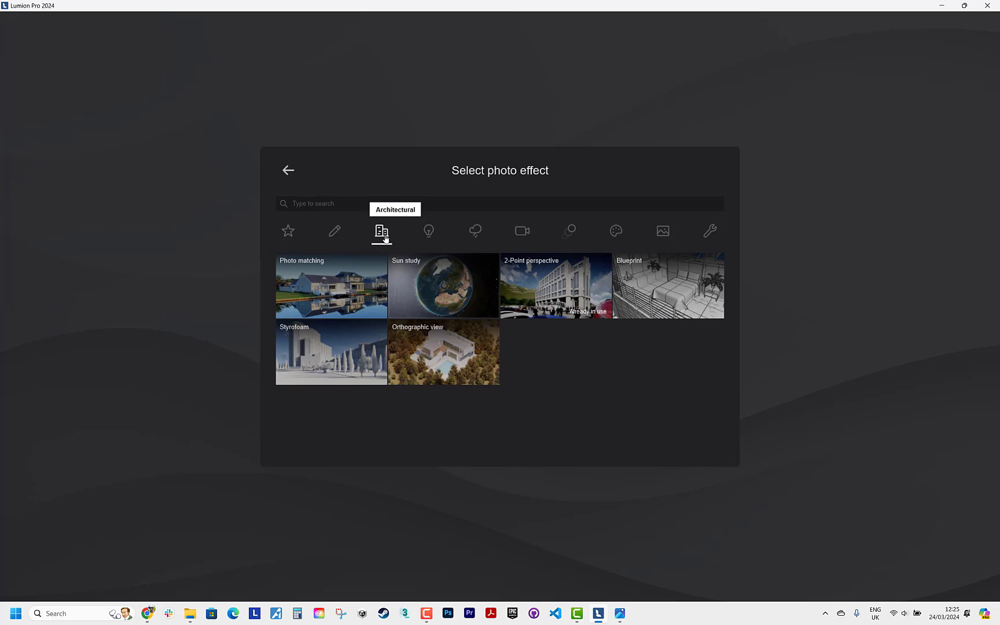
{"action": "left_click", "coordinate": [423, 232]}
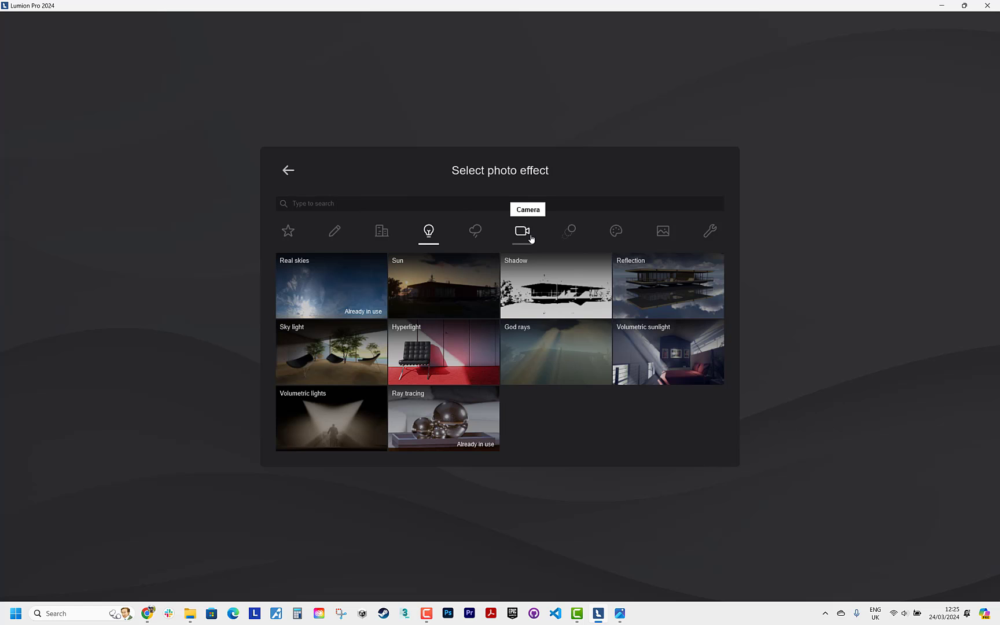
{"action": "left_click", "coordinate": [484, 242]}
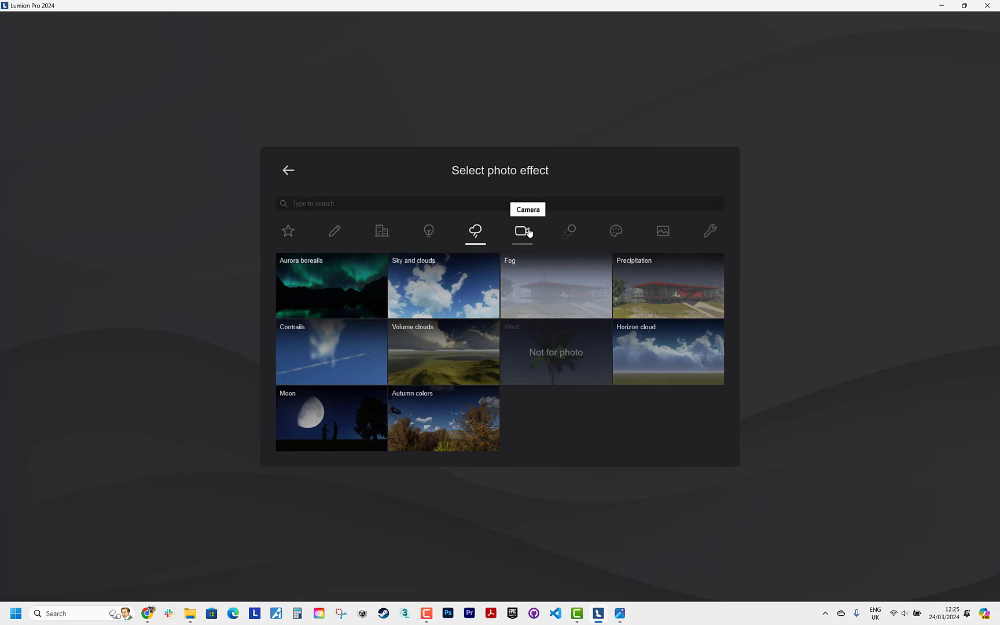
{"action": "left_click", "coordinate": [527, 232]}
{"action": "left_click", "coordinate": [475, 303]}
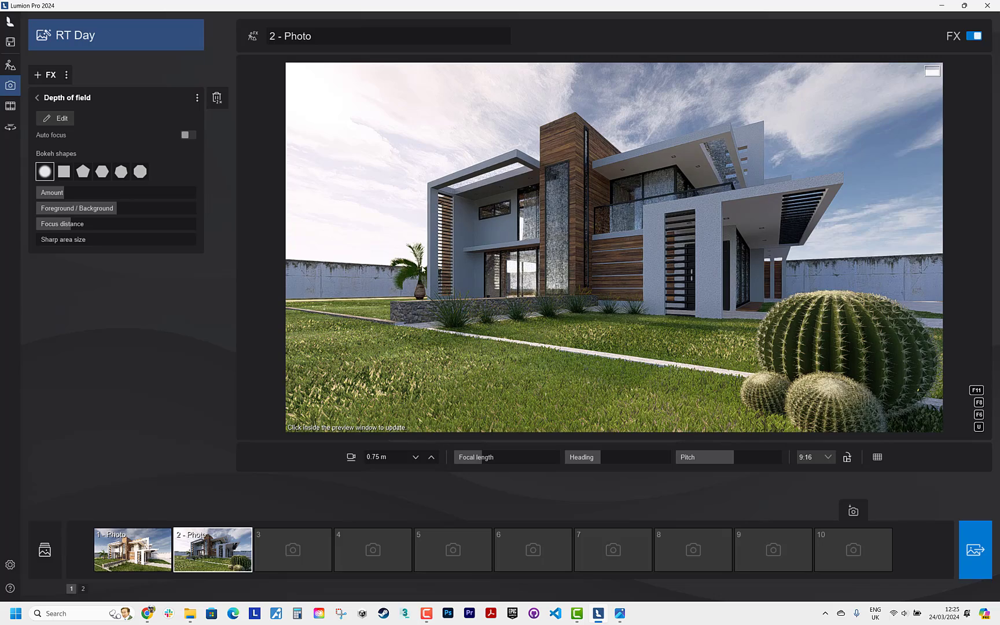
Step: Try focusing the depth of field on the foreground cacti, adjusting the amount and foreground/background balance with a focus distance of about 1 m
{"action": "left_click", "coordinate": [187, 135]}
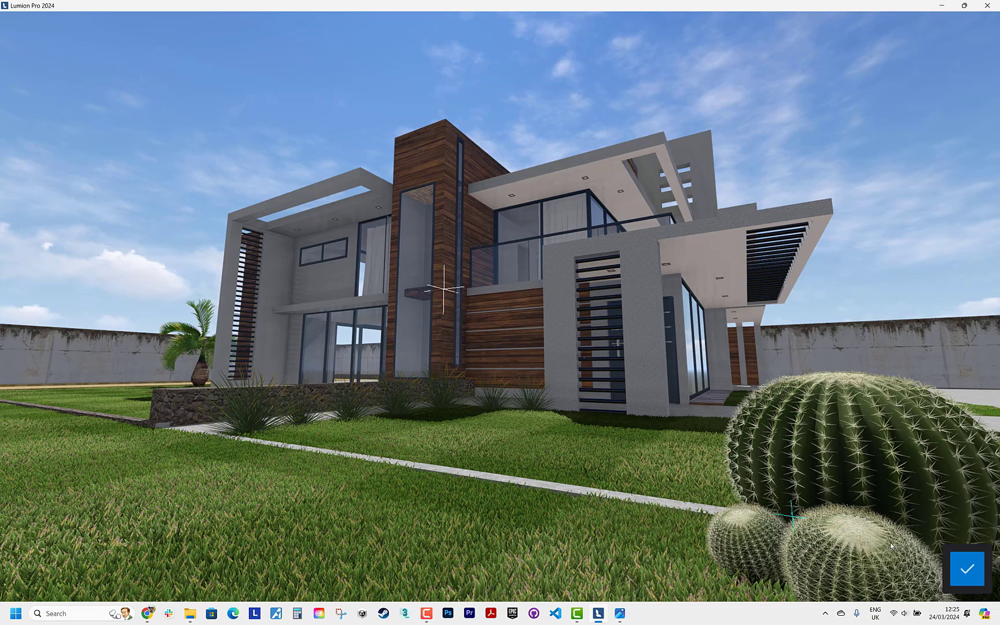
{"action": "left_click", "coordinate": [977, 581]}
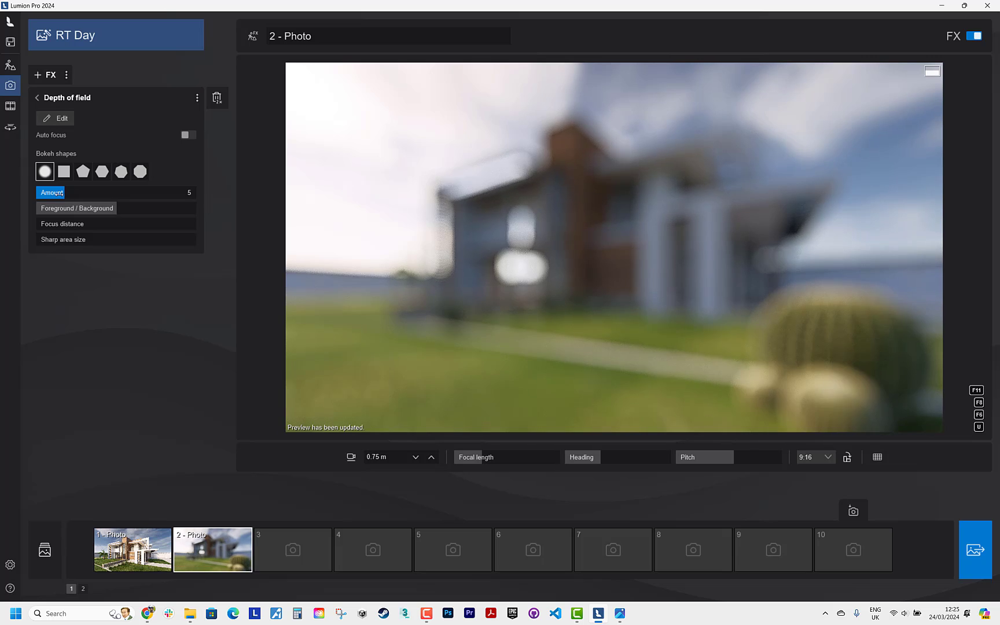
{"action": "left_click_drag", "start_coordinate": [59, 193], "coordinate": [48, 195]}
{"action": "left_click_drag", "start_coordinate": [41, 199], "coordinate": [134, 224]}
{"action": "left_click_drag", "start_coordinate": [42, 214], "coordinate": [61, 235]}
{"action": "left_click_drag", "start_coordinate": [134, 227], "coordinate": [46, 239]}
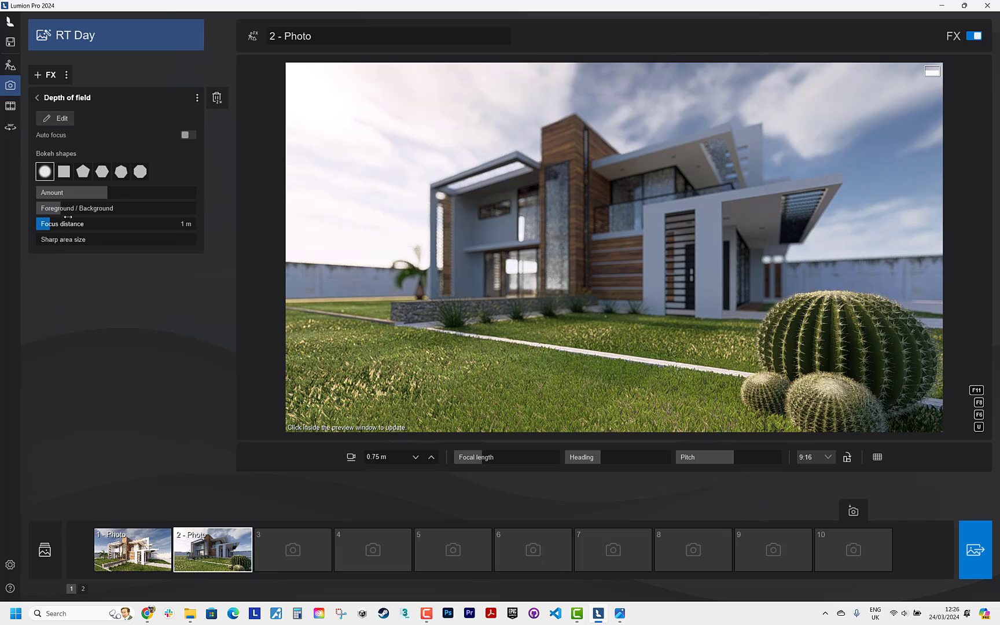
Step: Increase the Depth of field amount and Foreground / Background value, and shift the focus distance so the villa is sharp and the cacti blurred
{"action": "left_click_drag", "start_coordinate": [55, 209], "coordinate": [125, 214]}
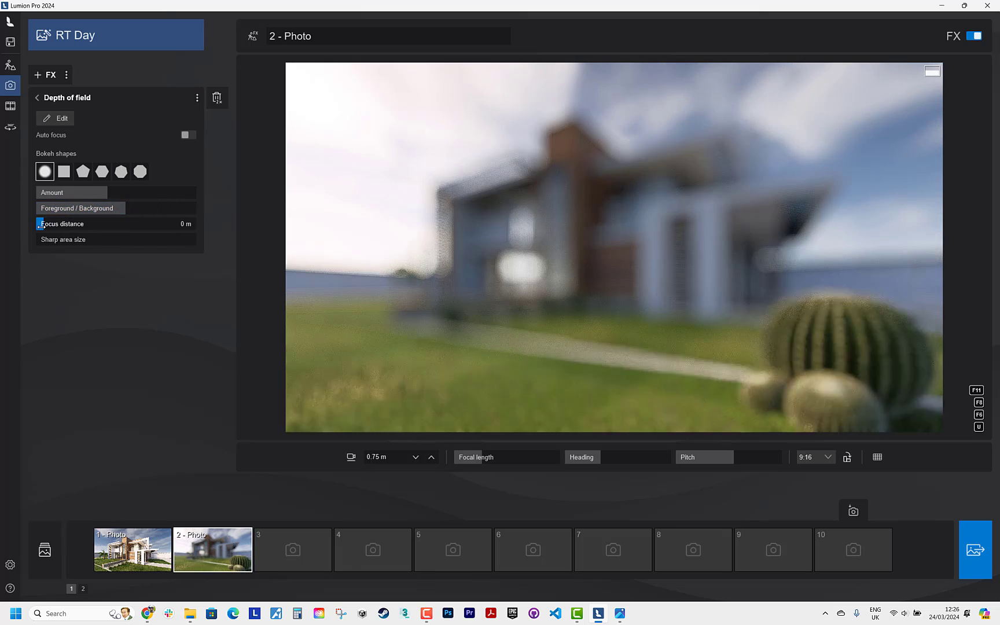
{"action": "left_click_drag", "start_coordinate": [54, 224], "coordinate": [58, 229]}
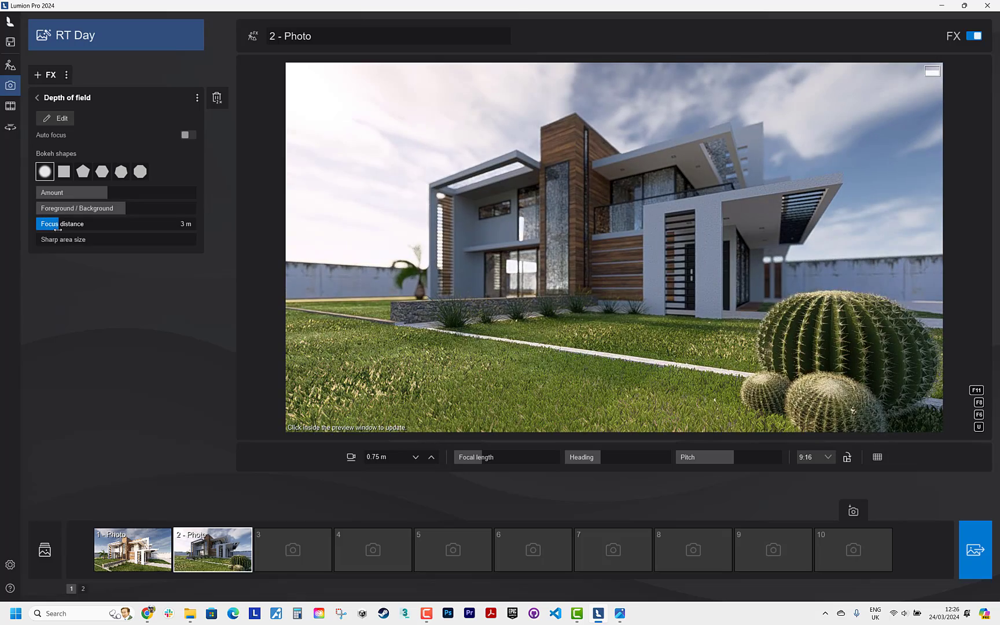
{"action": "left_click_drag", "start_coordinate": [58, 229], "coordinate": [168, 214]}
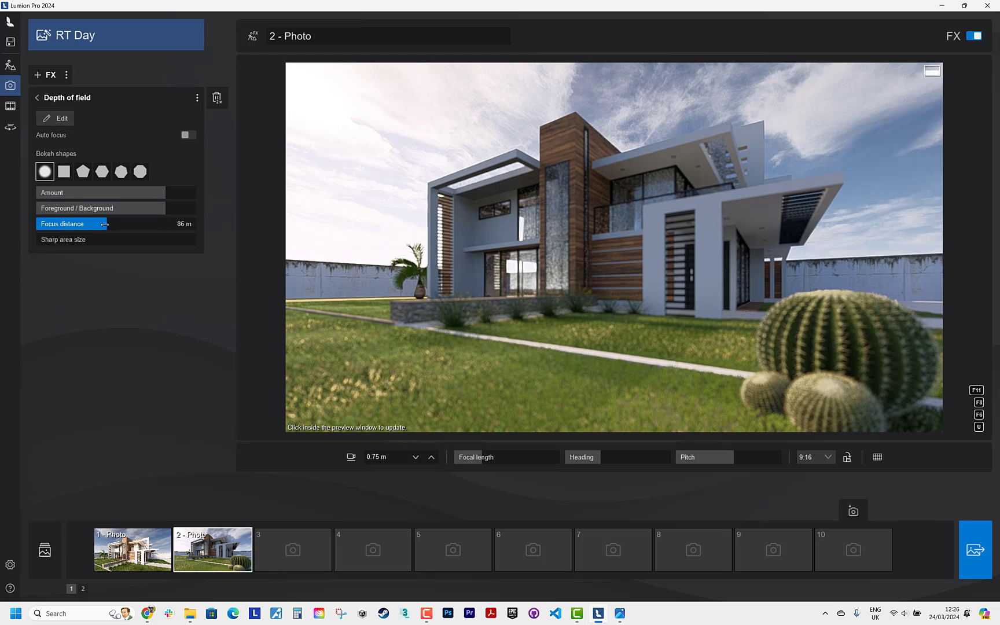
{"action": "left_click_drag", "start_coordinate": [105, 224], "coordinate": [81, 224]}
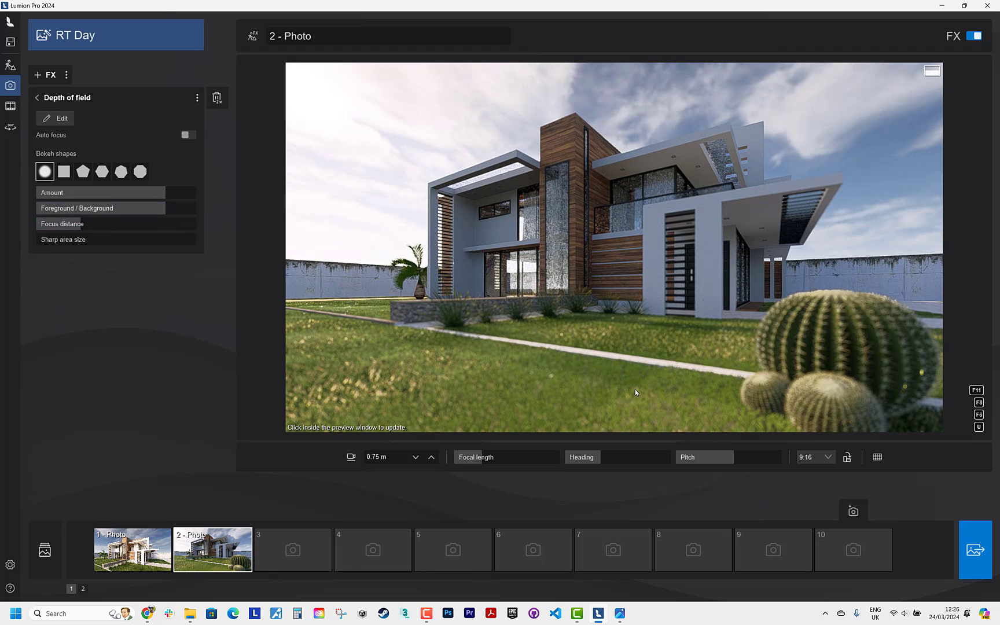
Step: Render the current shot of photo 2 at Print size, 3840x2160, as JPG file 04 with the Optimized option
{"action": "left_click", "coordinate": [974, 555]}
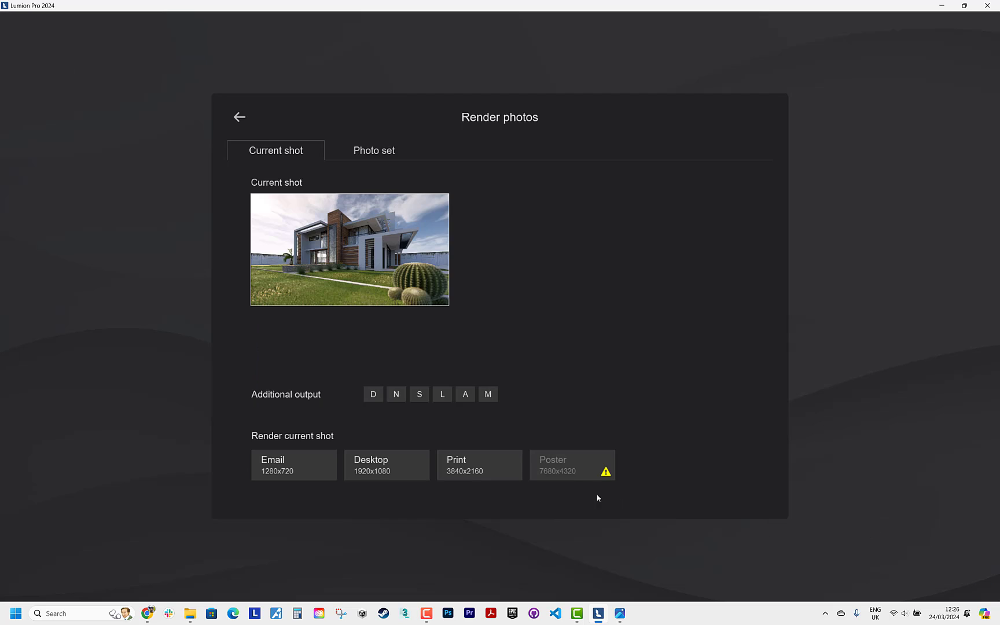
{"action": "left_click", "coordinate": [499, 471]}
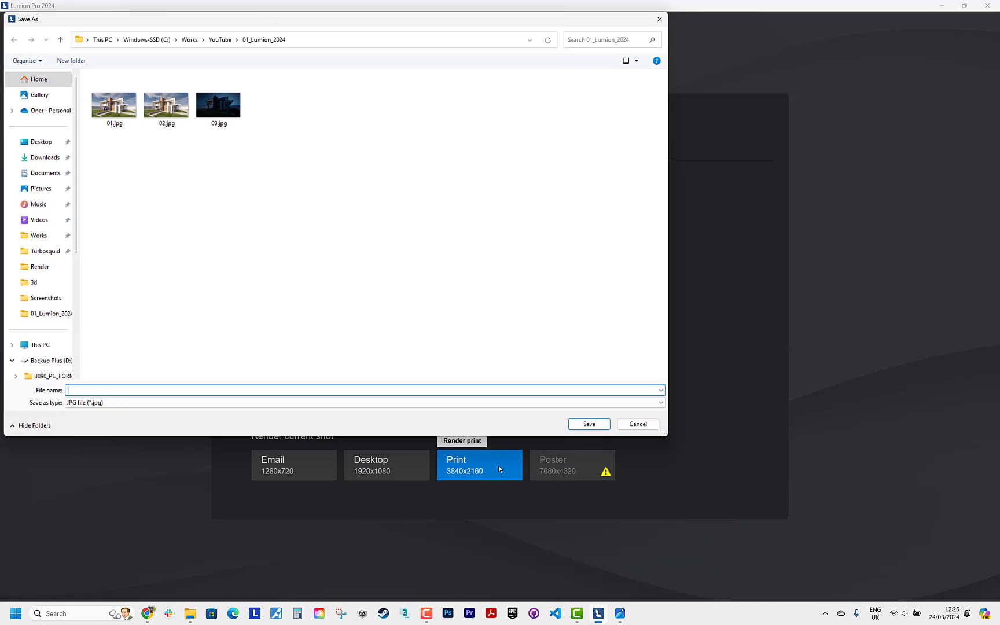
{"action": "type", "text": "04"}
{"action": "key", "text": "Return"}
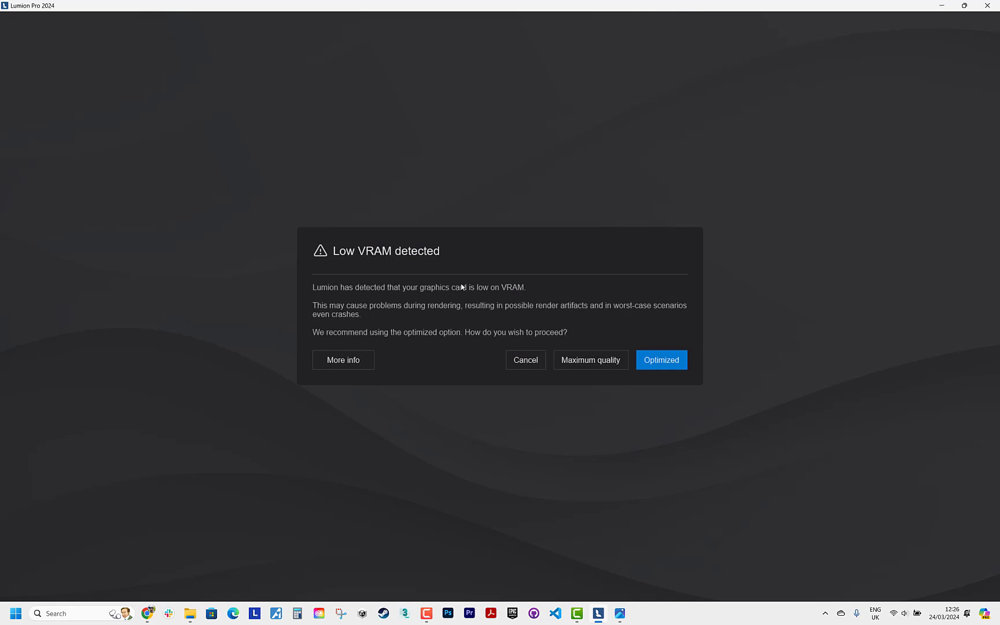
{"action": "left_click", "coordinate": [678, 368]}
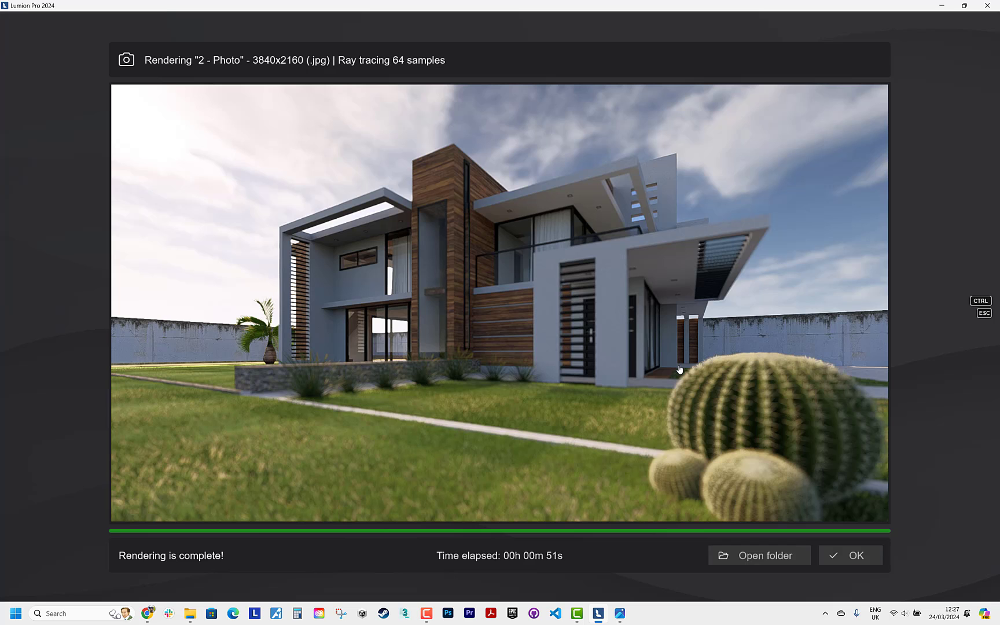
Step: Open the rendered 04.jpg from its output folder in the image viewer and view it full screen
{"action": "left_click", "coordinate": [752, 556]}
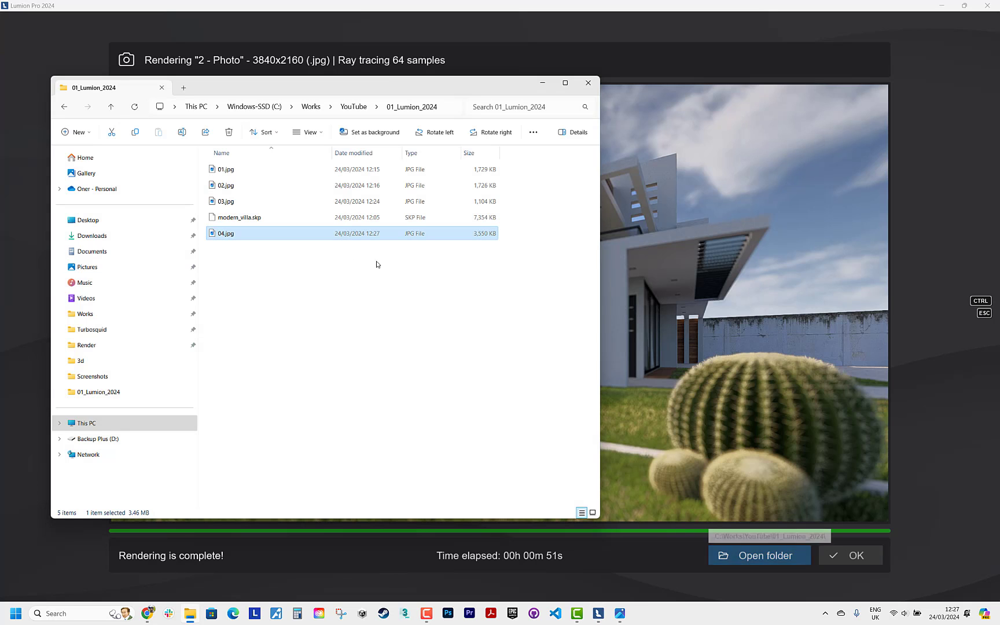
{"action": "double_click", "coordinate": [248, 234]}
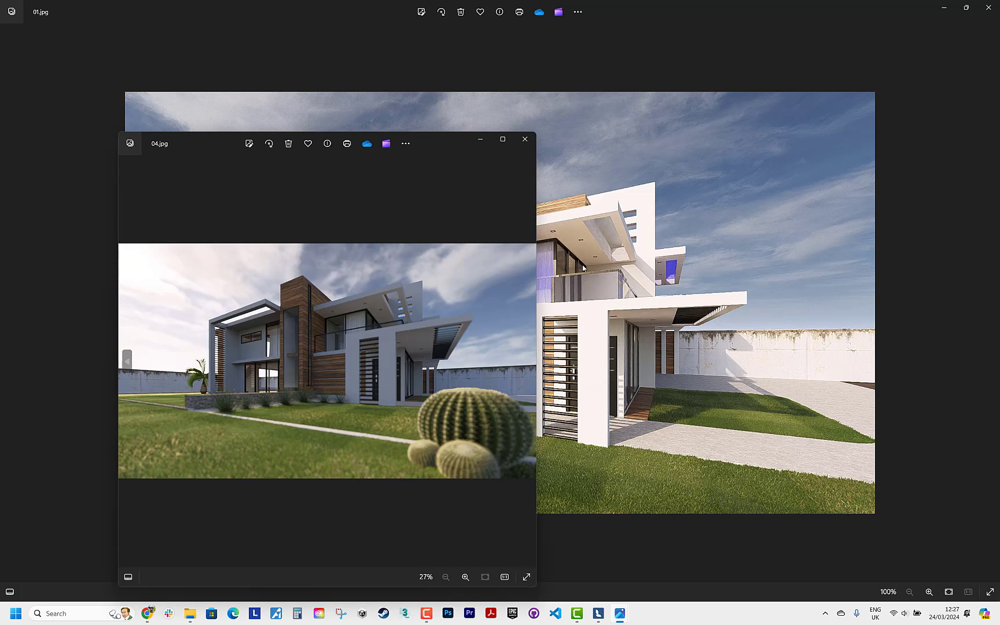
{"action": "left_click", "coordinate": [506, 143]}
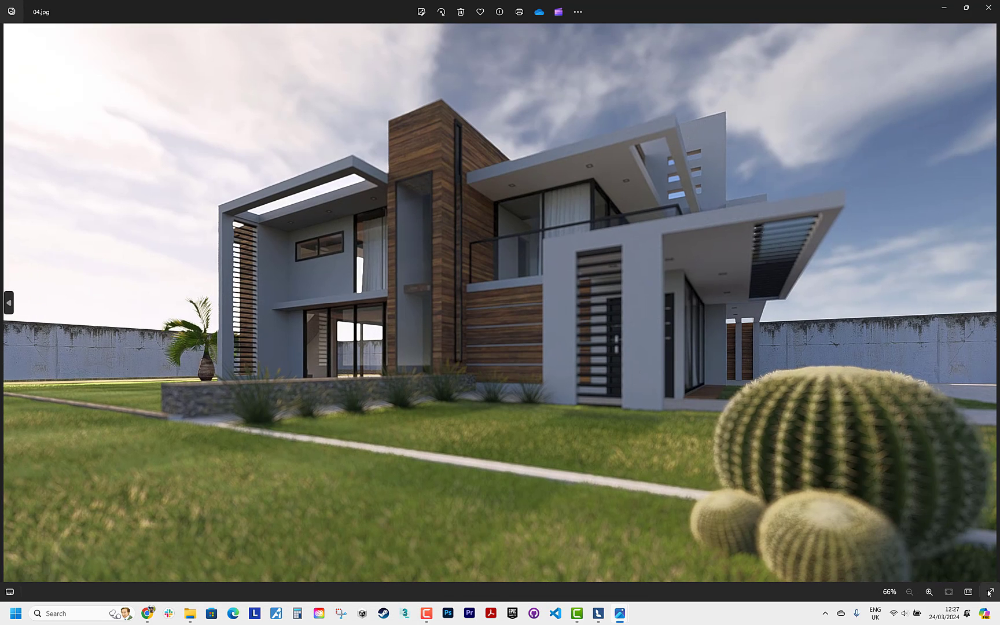
{"action": "left_click", "coordinate": [988, 590]}
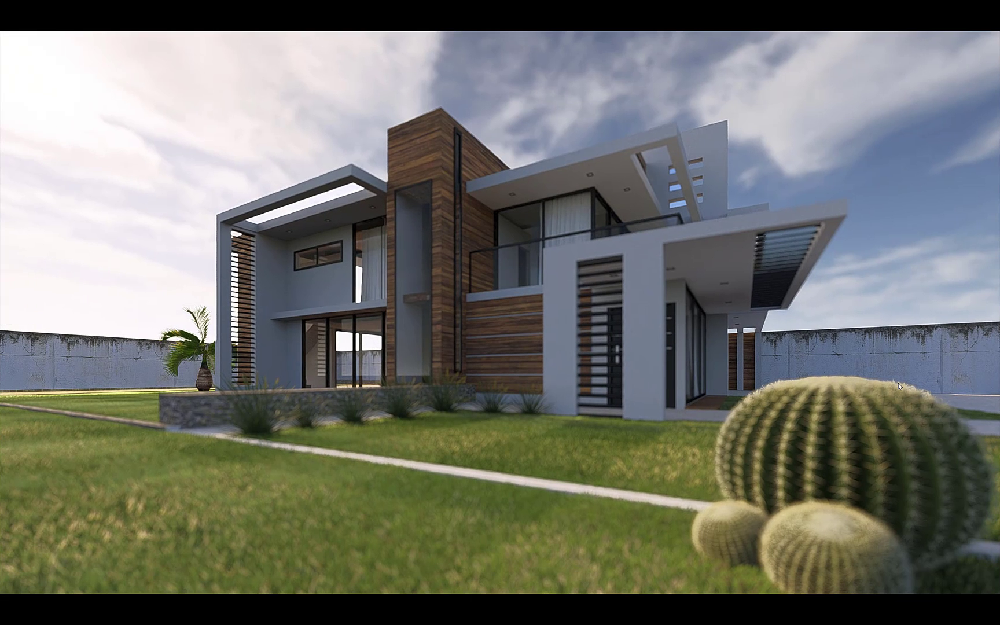